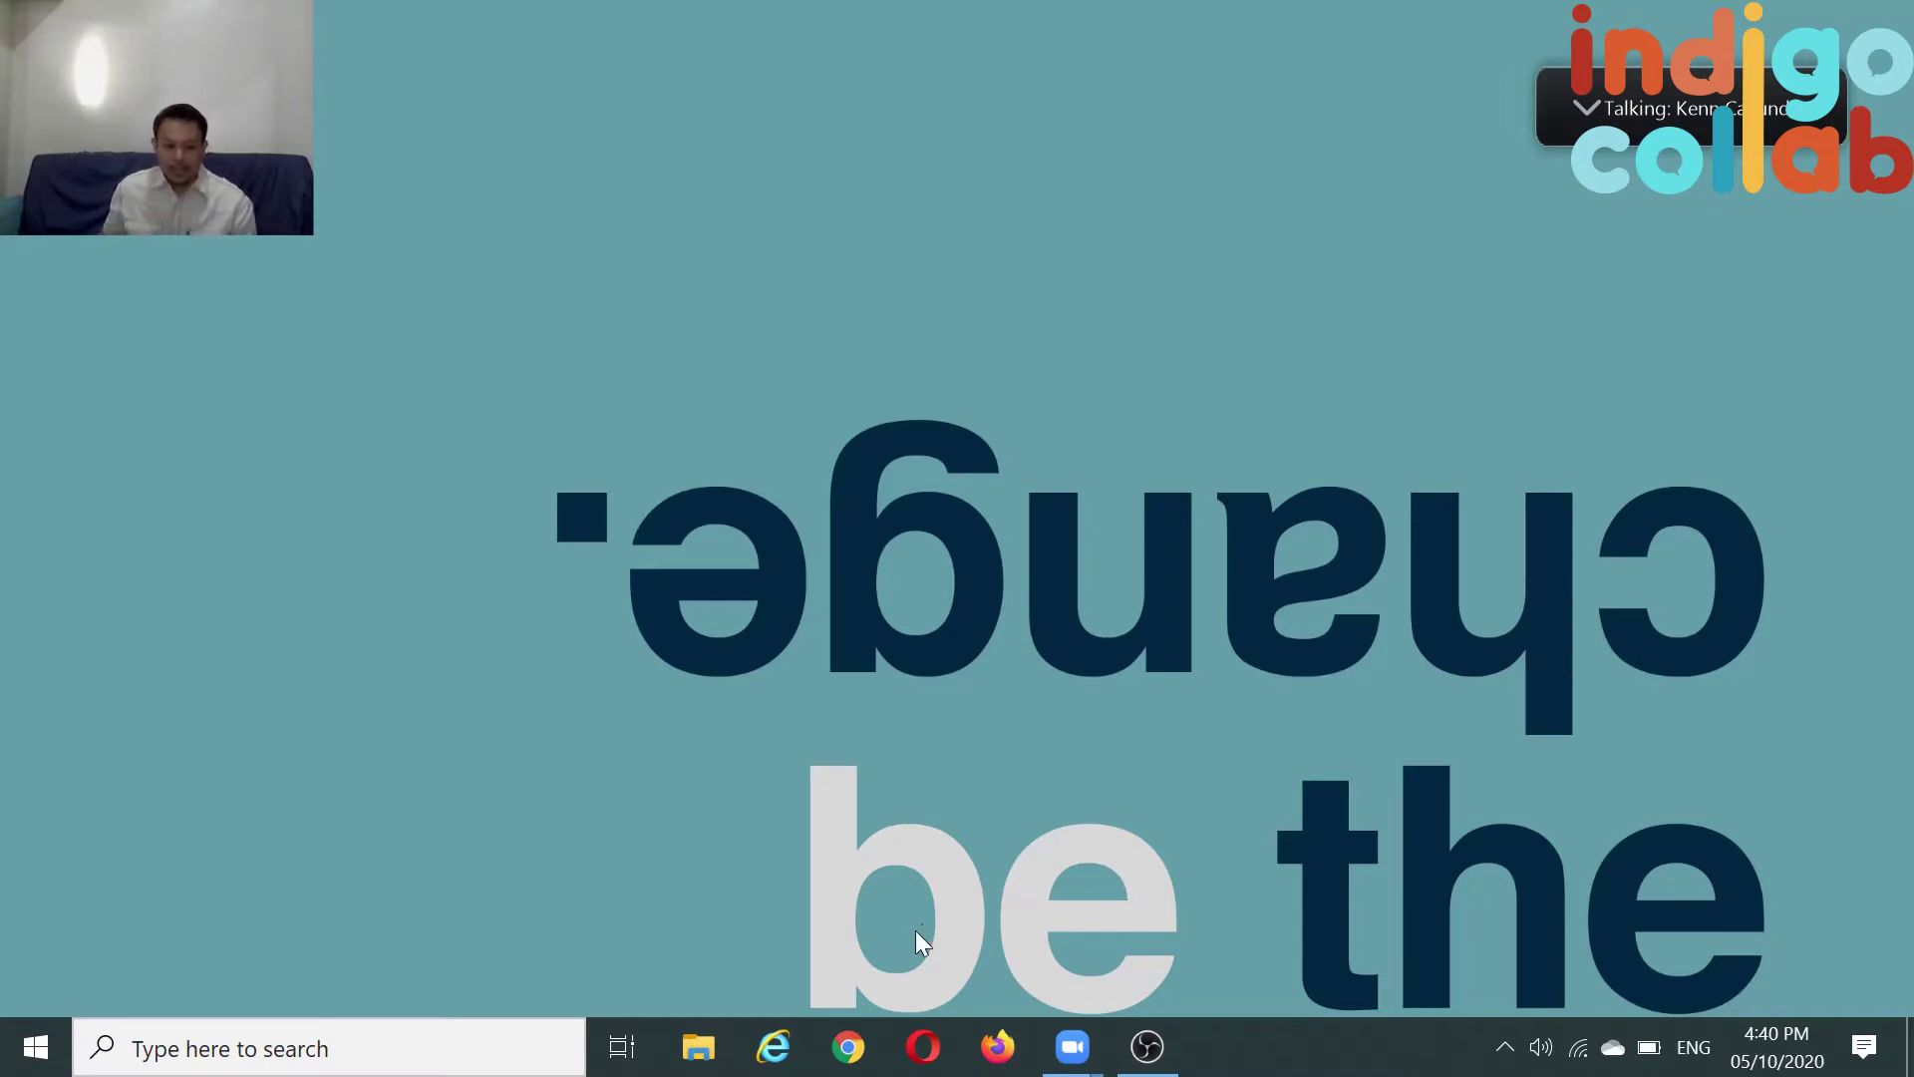
Switch to Chrome, search Google for OBS and open the Open Broadcaster Software site at obsproject.com.
click(823, 1060)
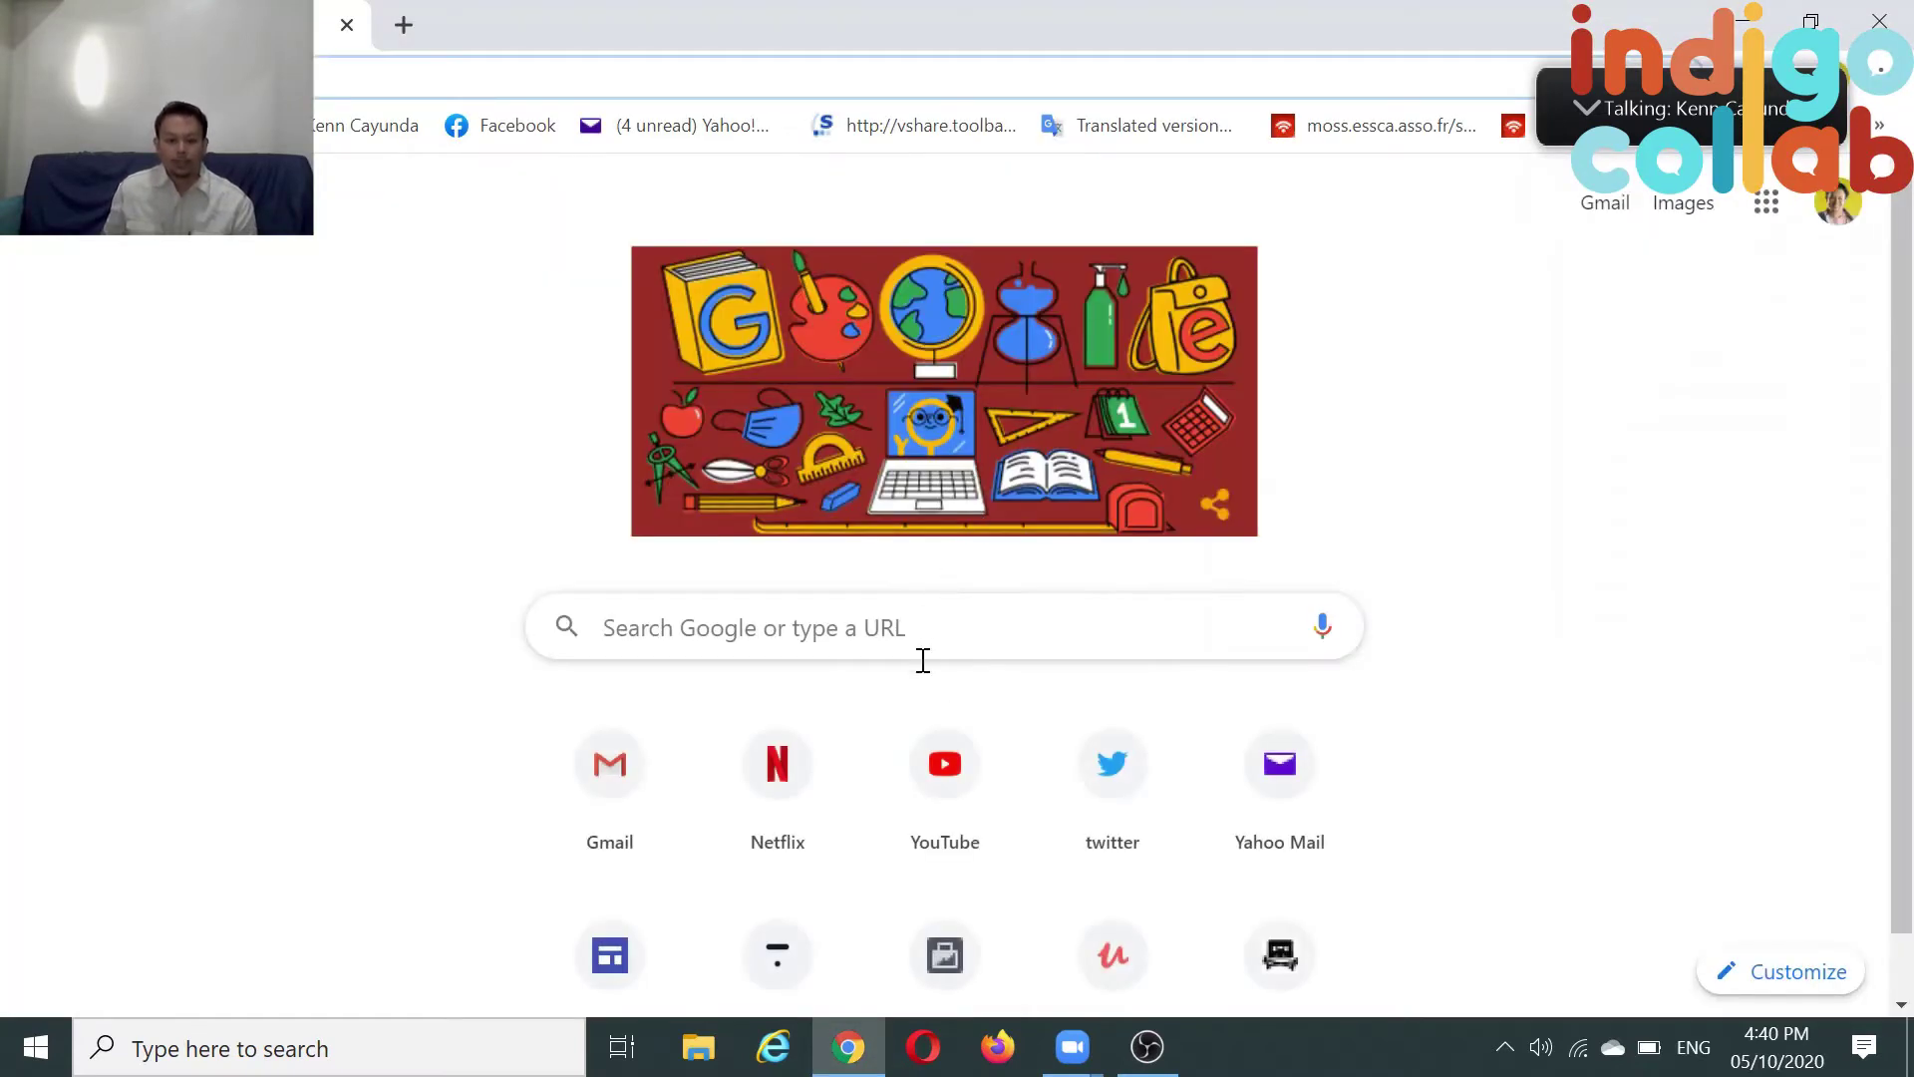
click(932, 644)
text(OBS)
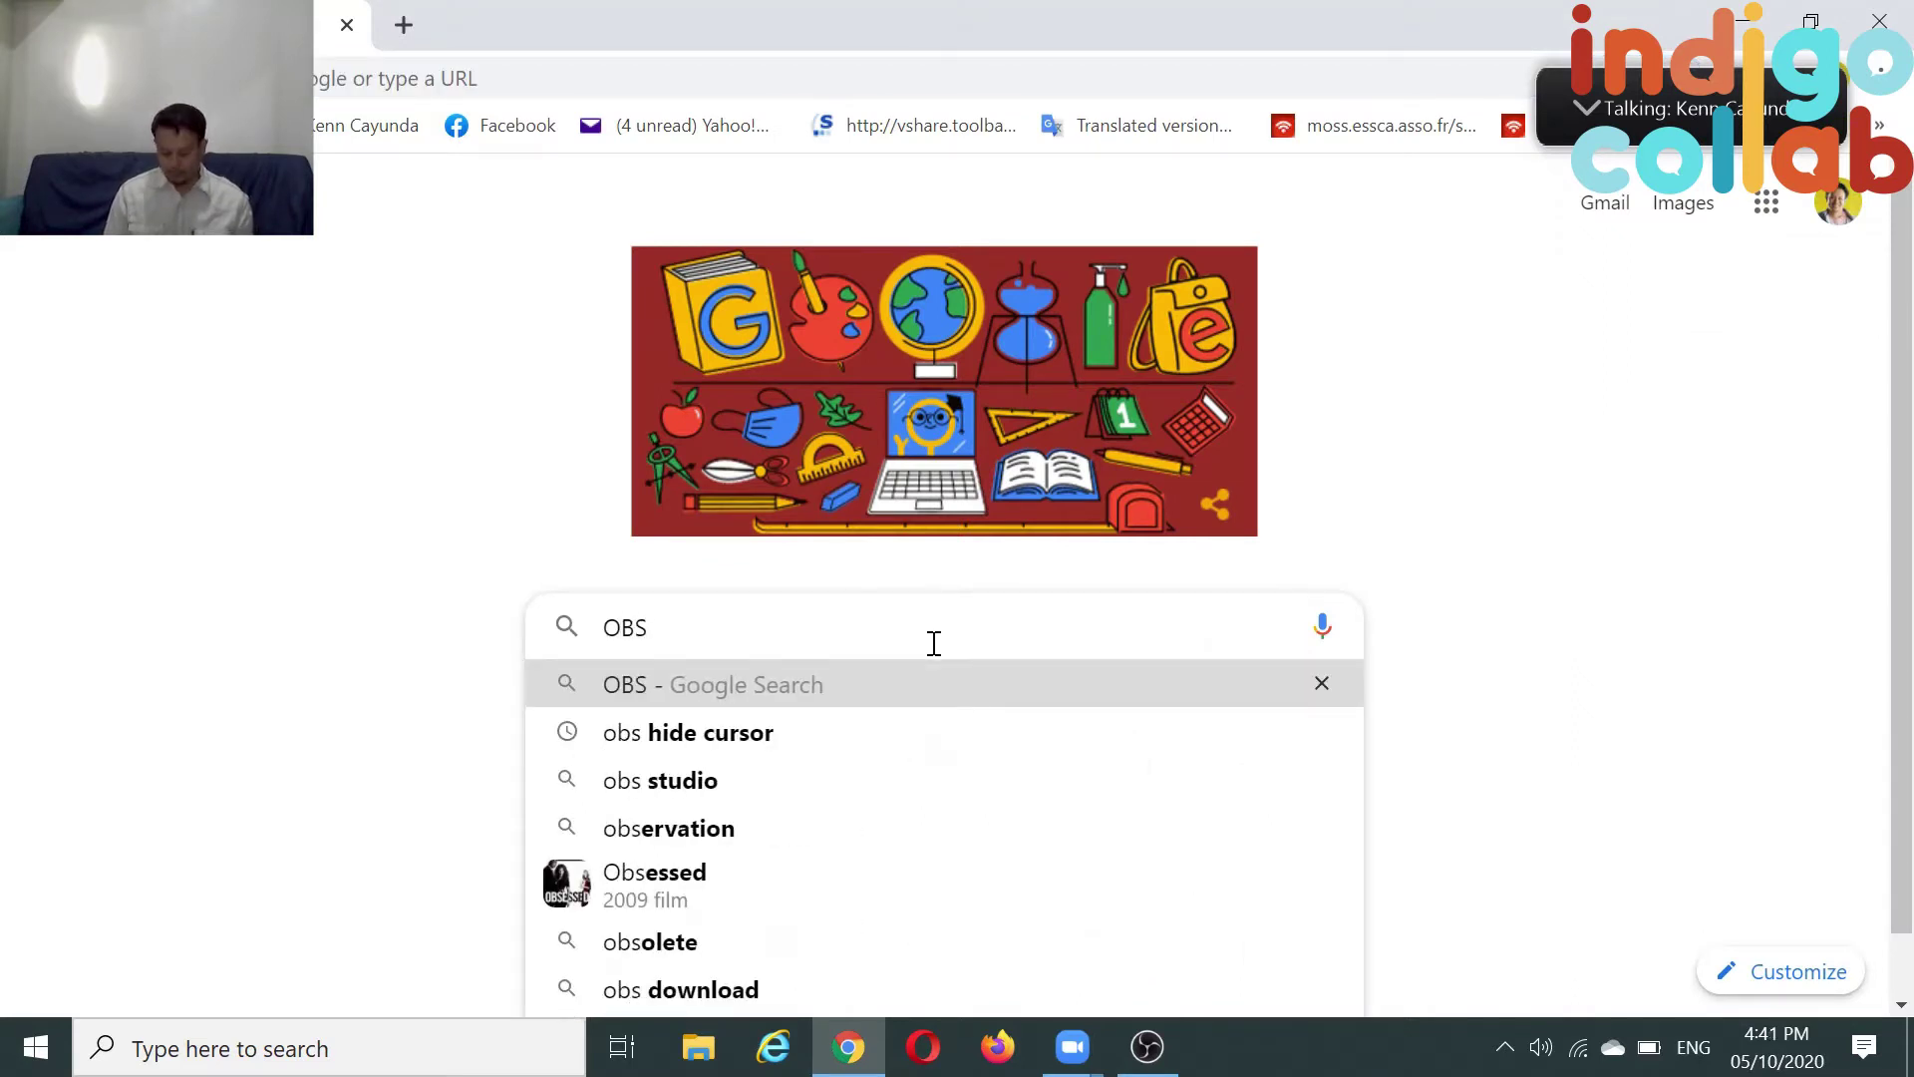
key(Return)
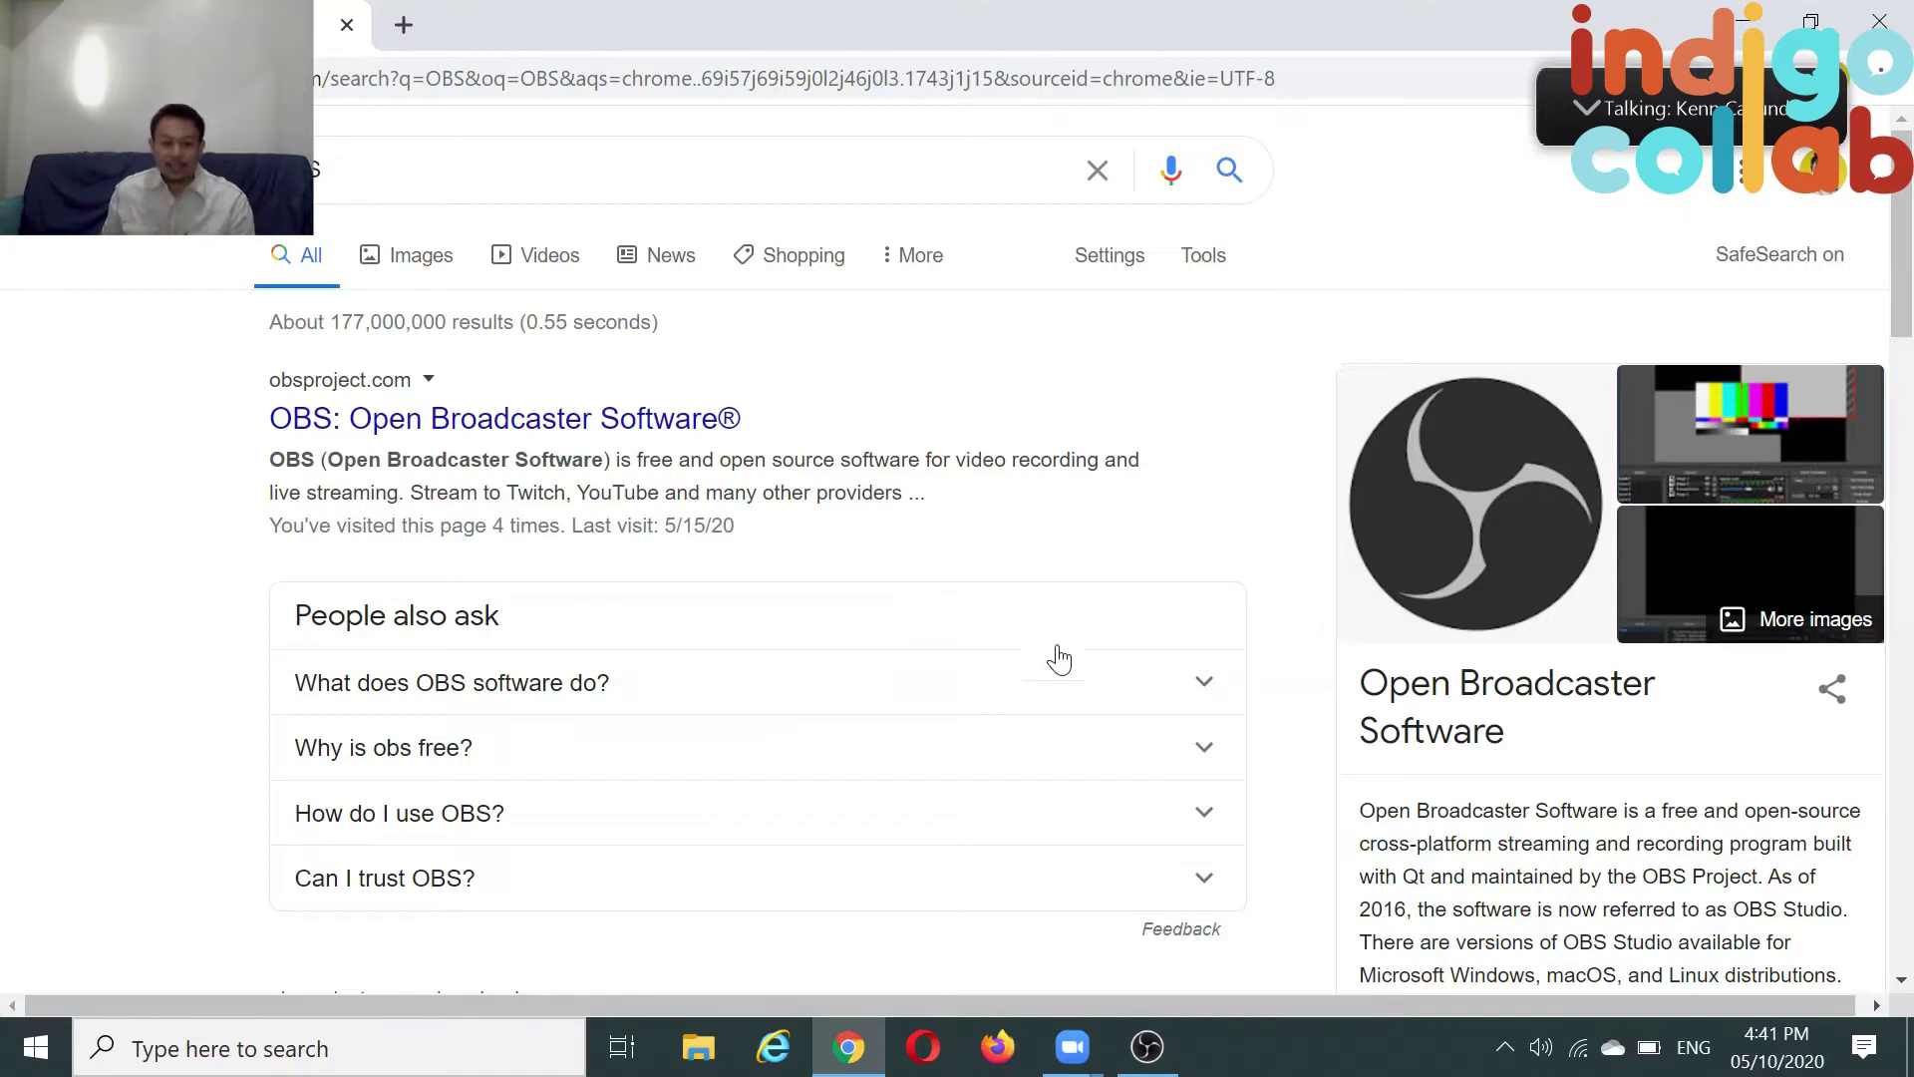
click(555, 437)
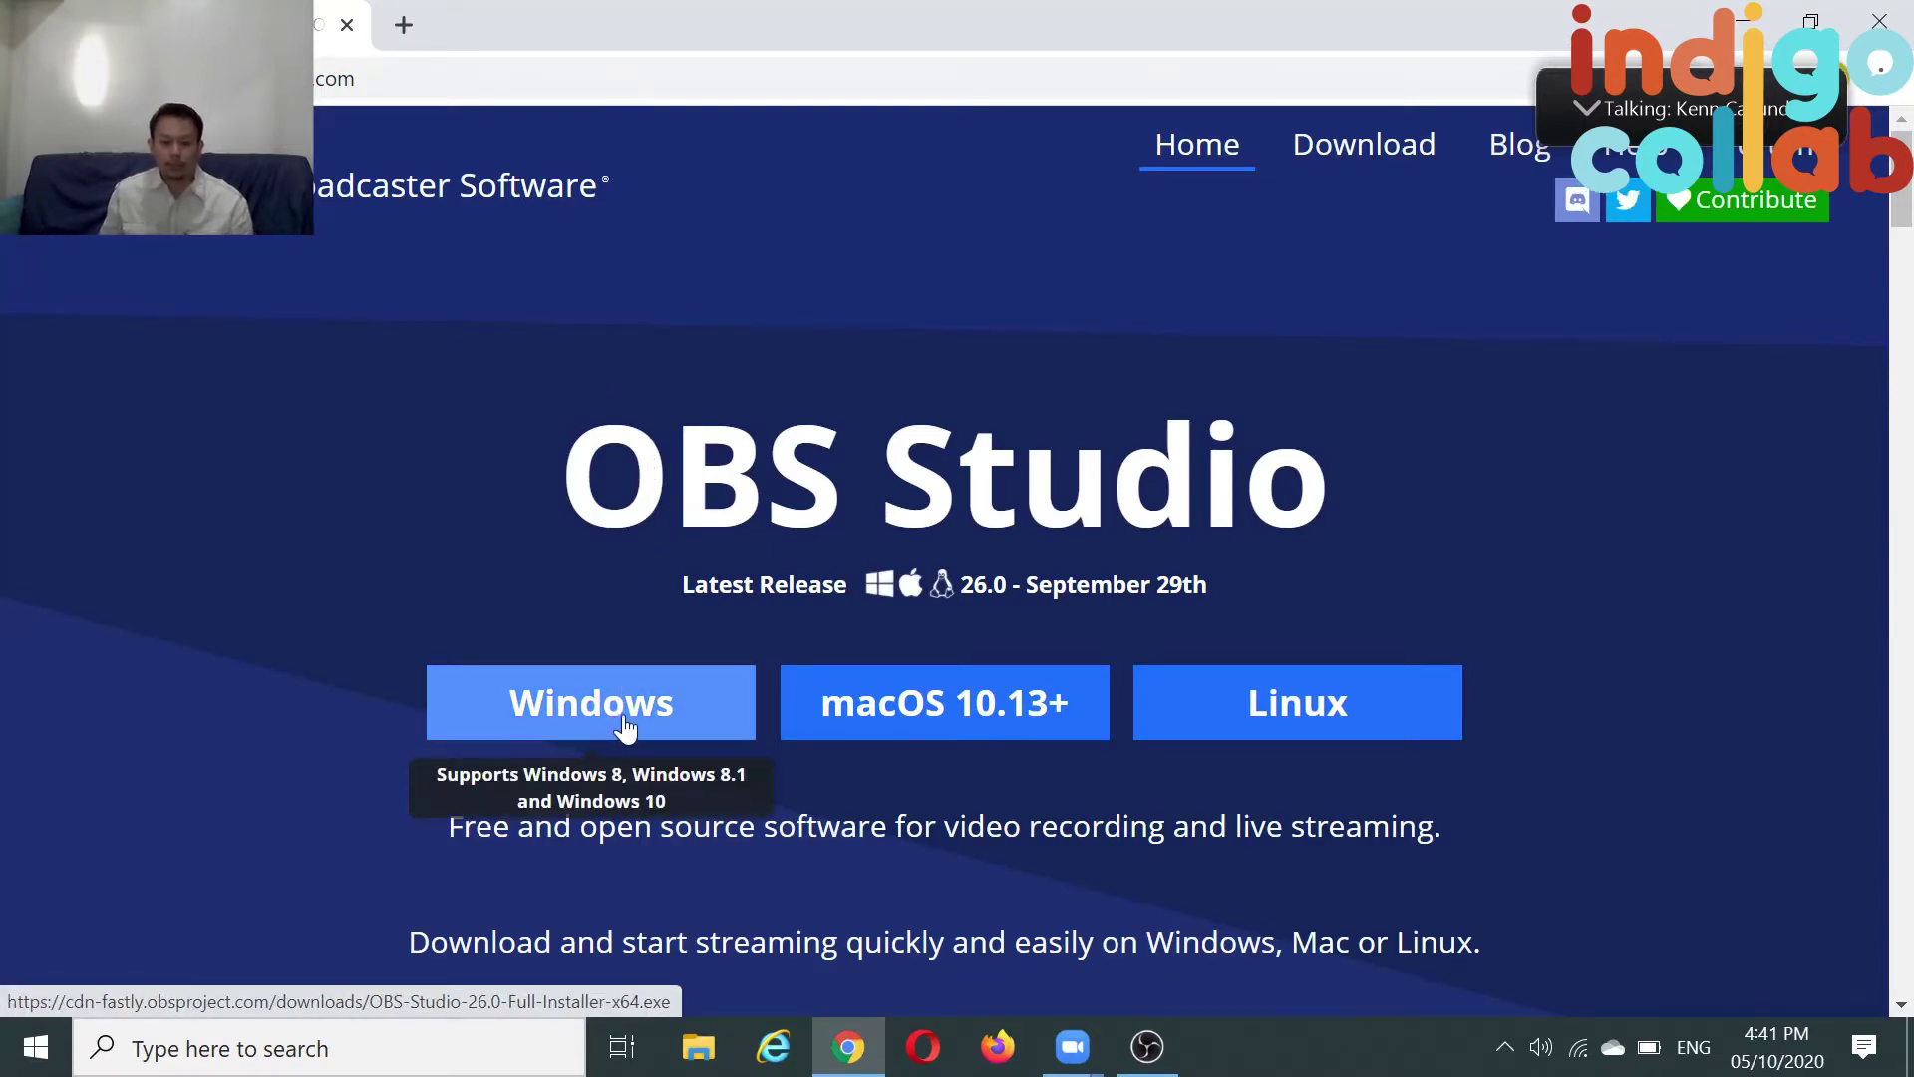
Start downloading the OBS Studio 26.0 Windows installer to the Desktop and cancel the download.
click(620, 711)
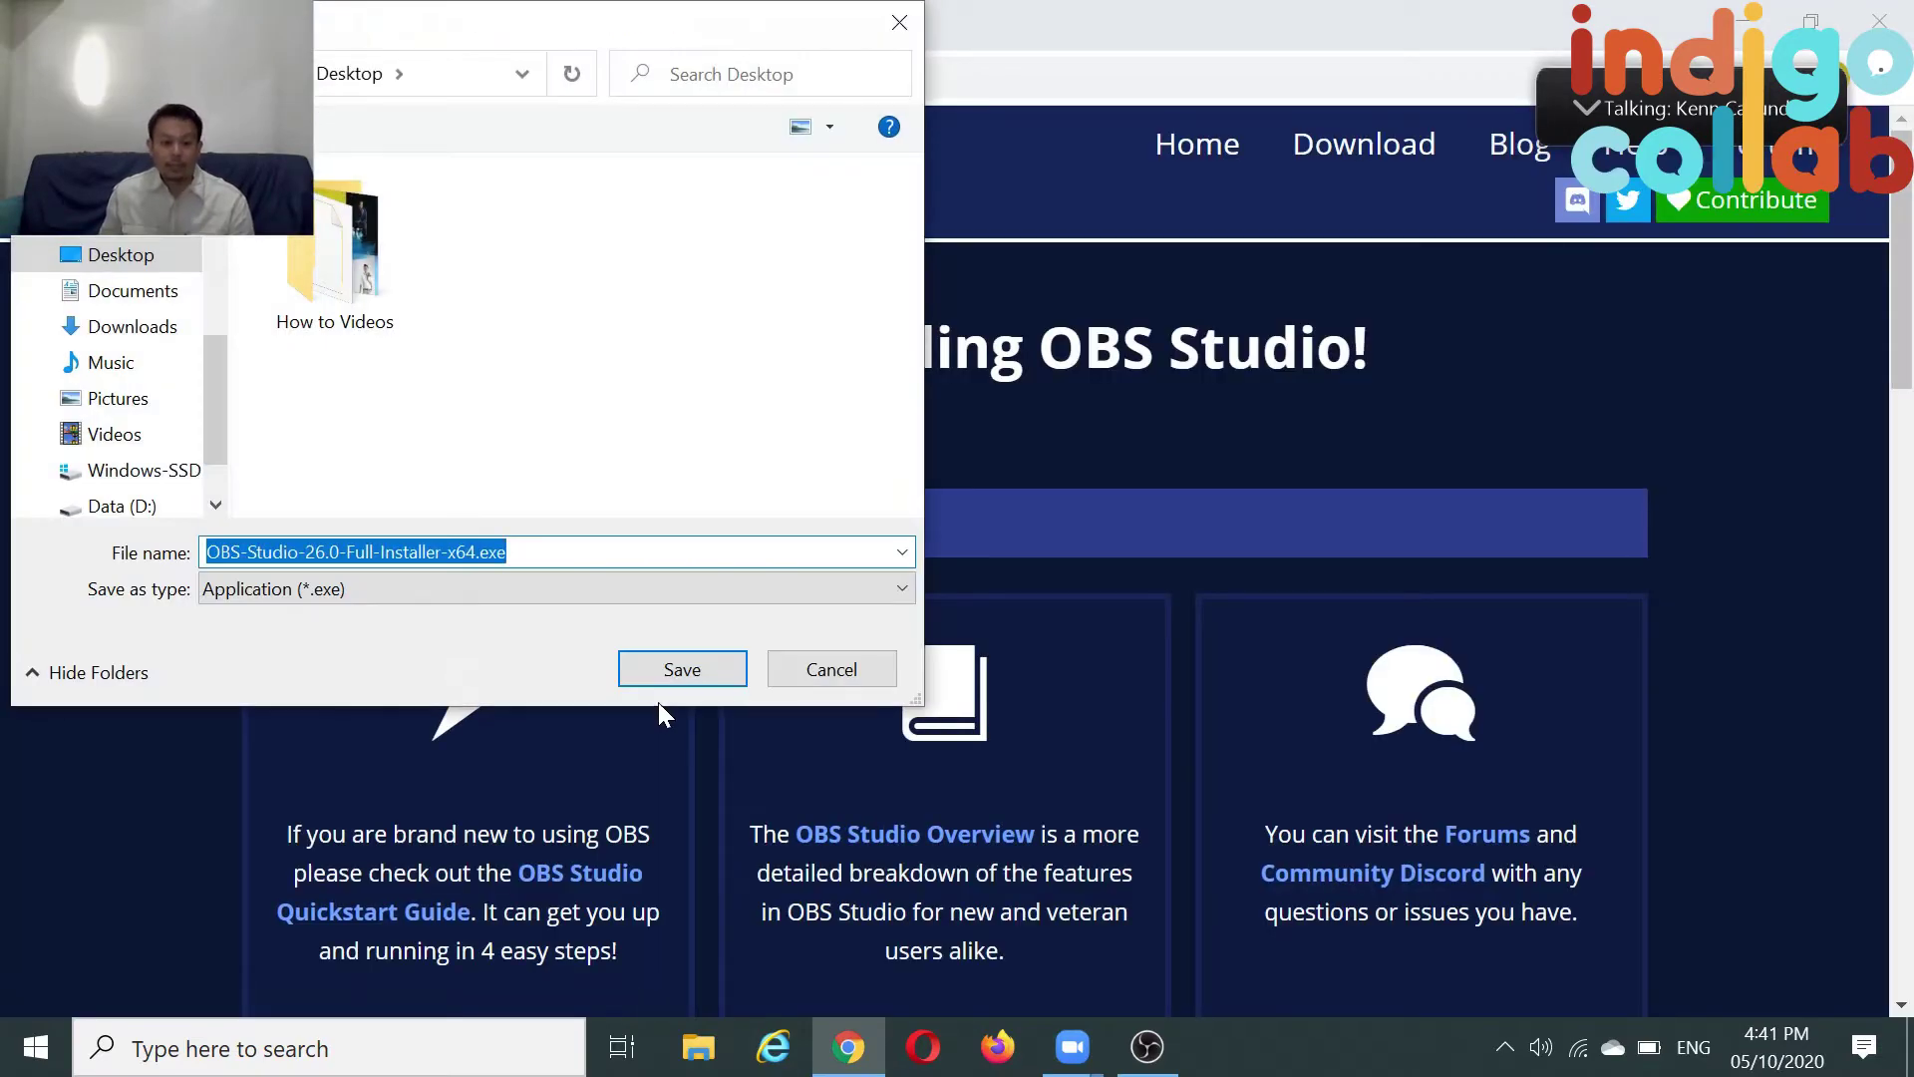
click(713, 670)
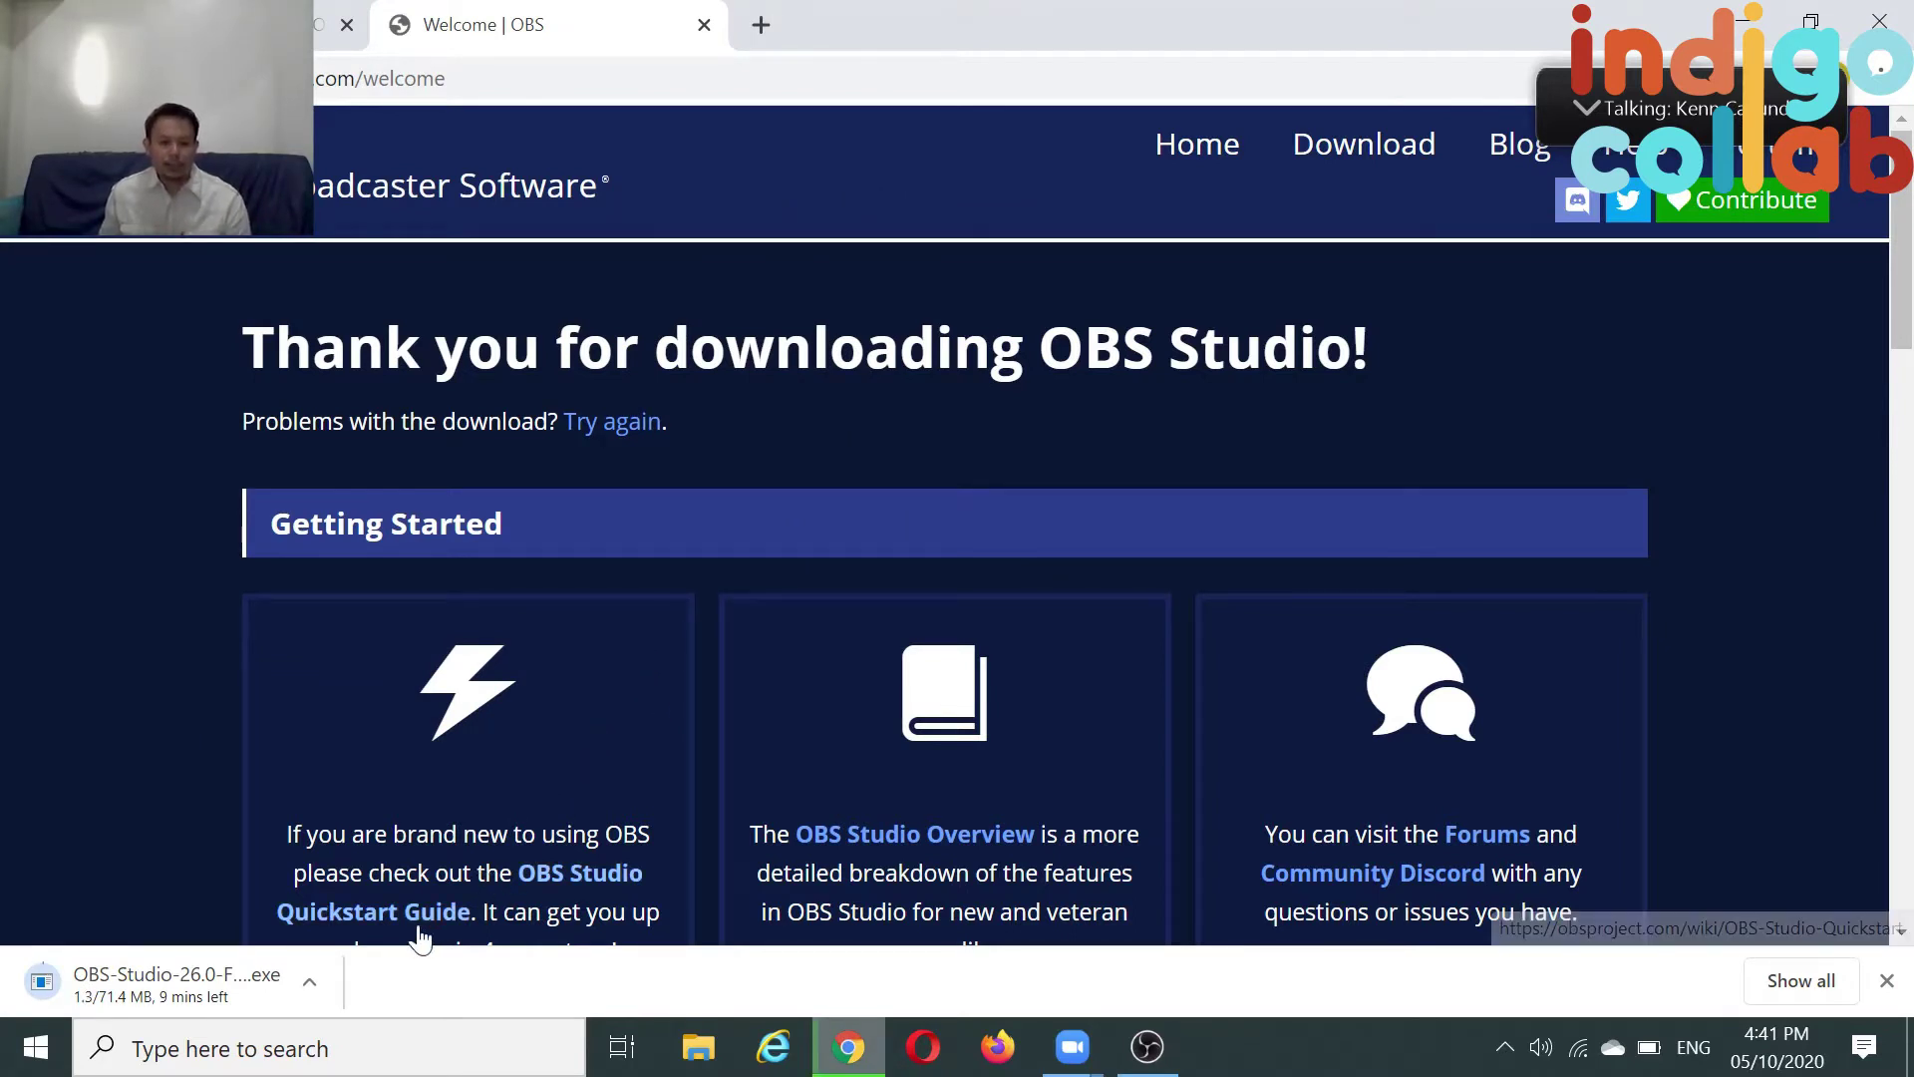
click(325, 974)
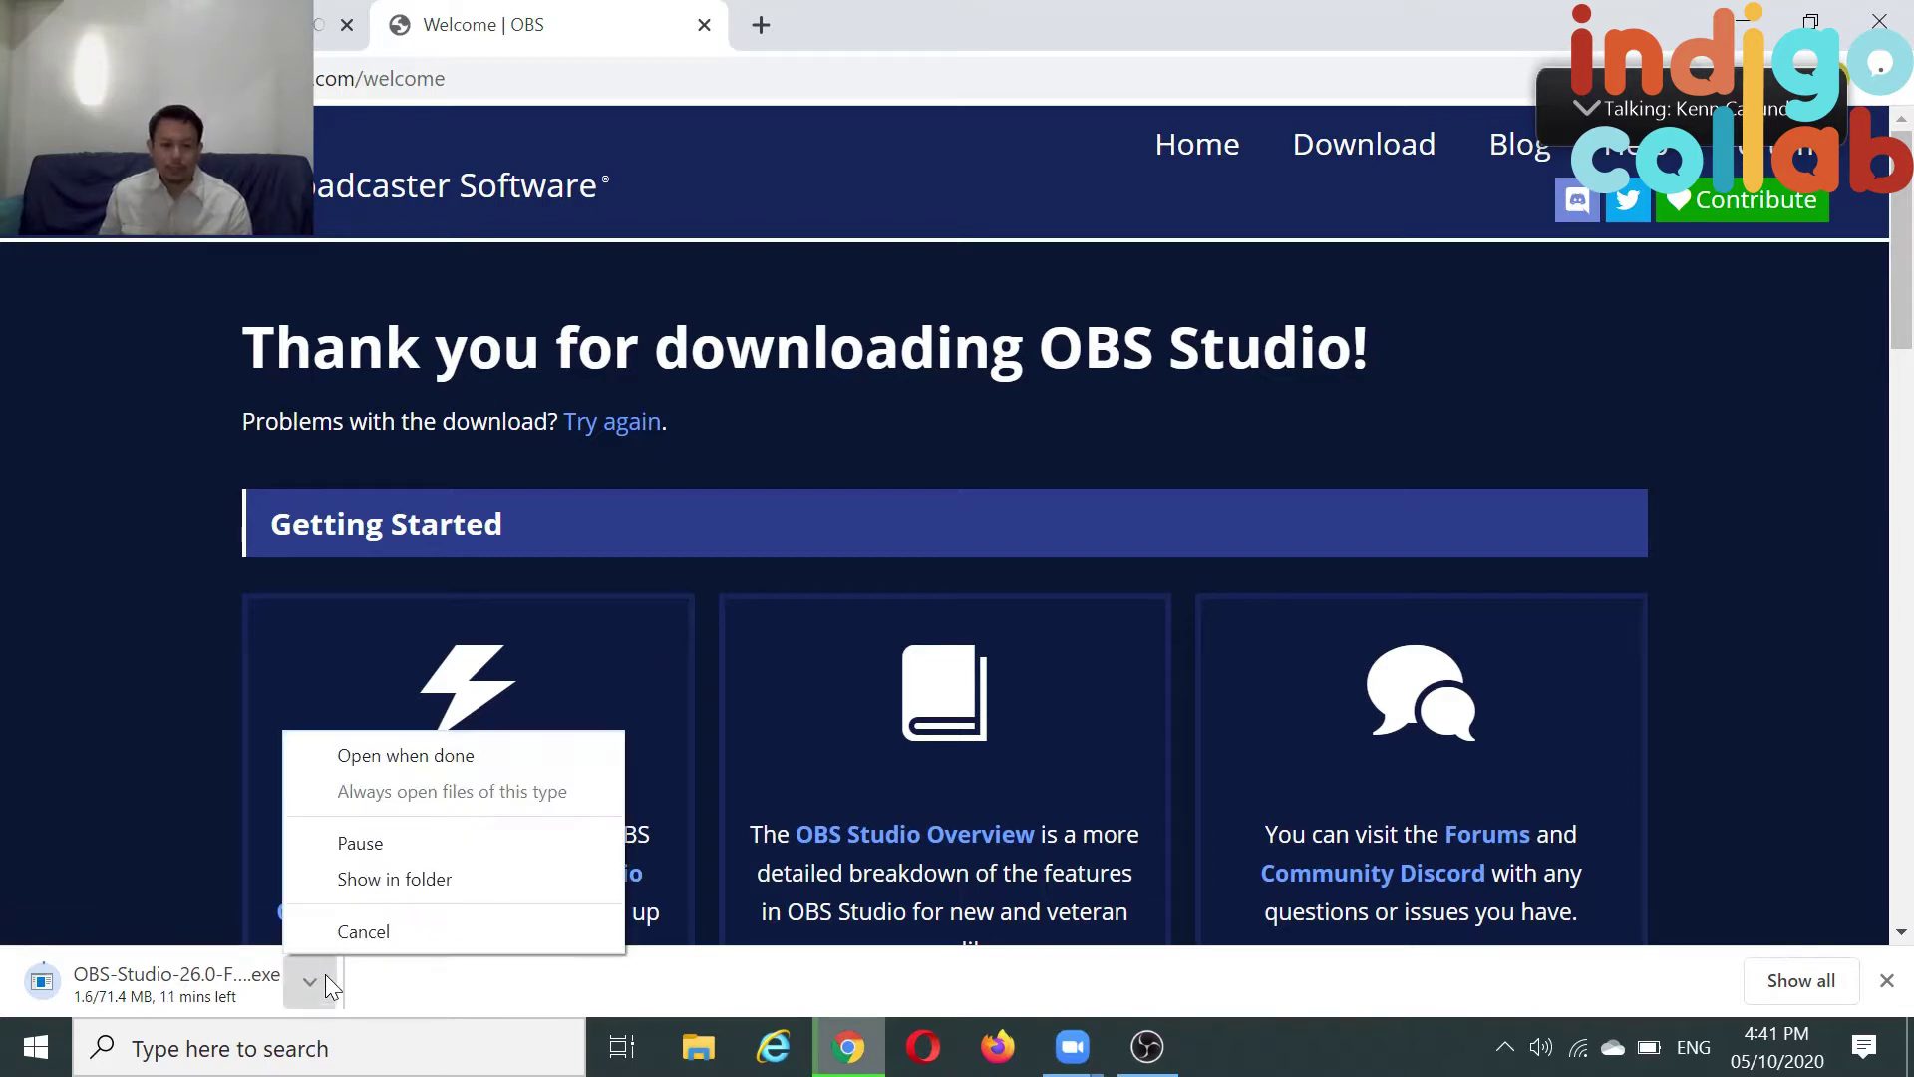
click(368, 938)
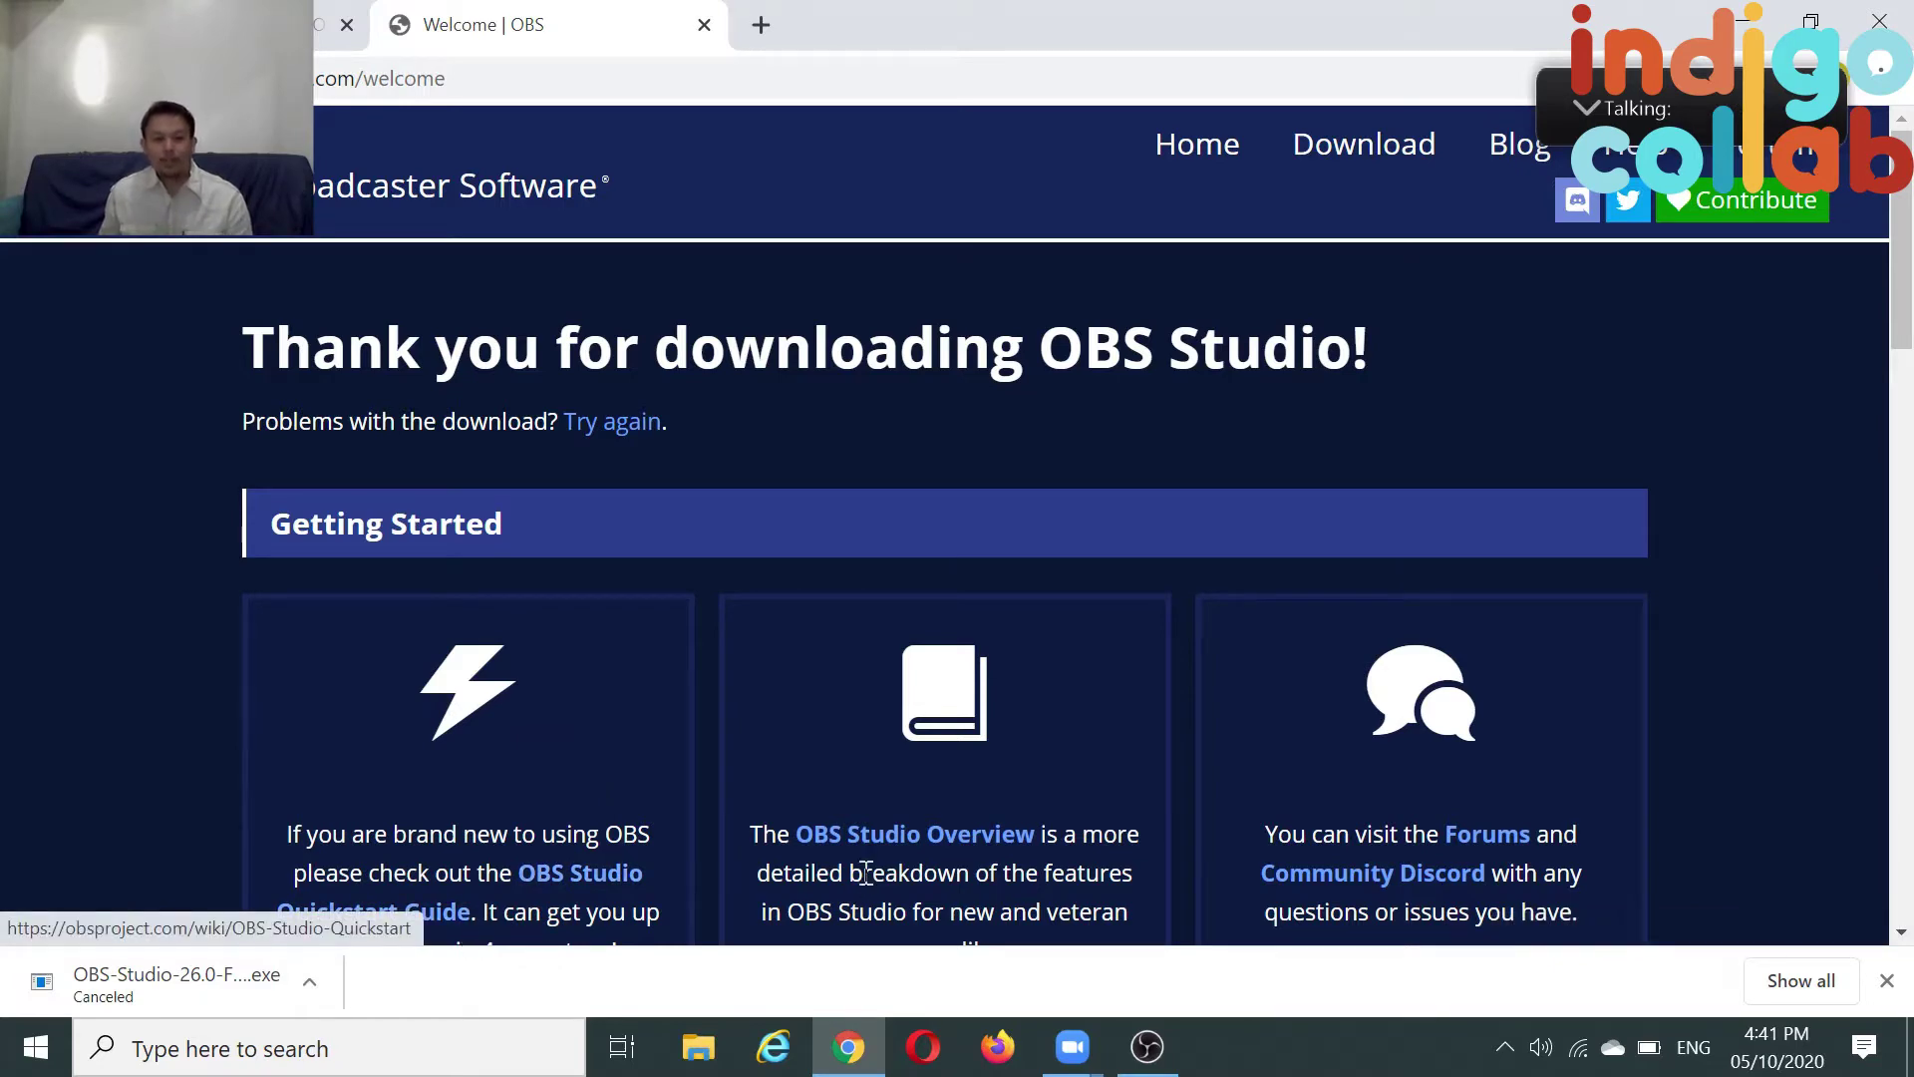
Switch to OBS Studio and add a new Window Capture source of the Zoom Meeting window to Scene 1.
click(1147, 1048)
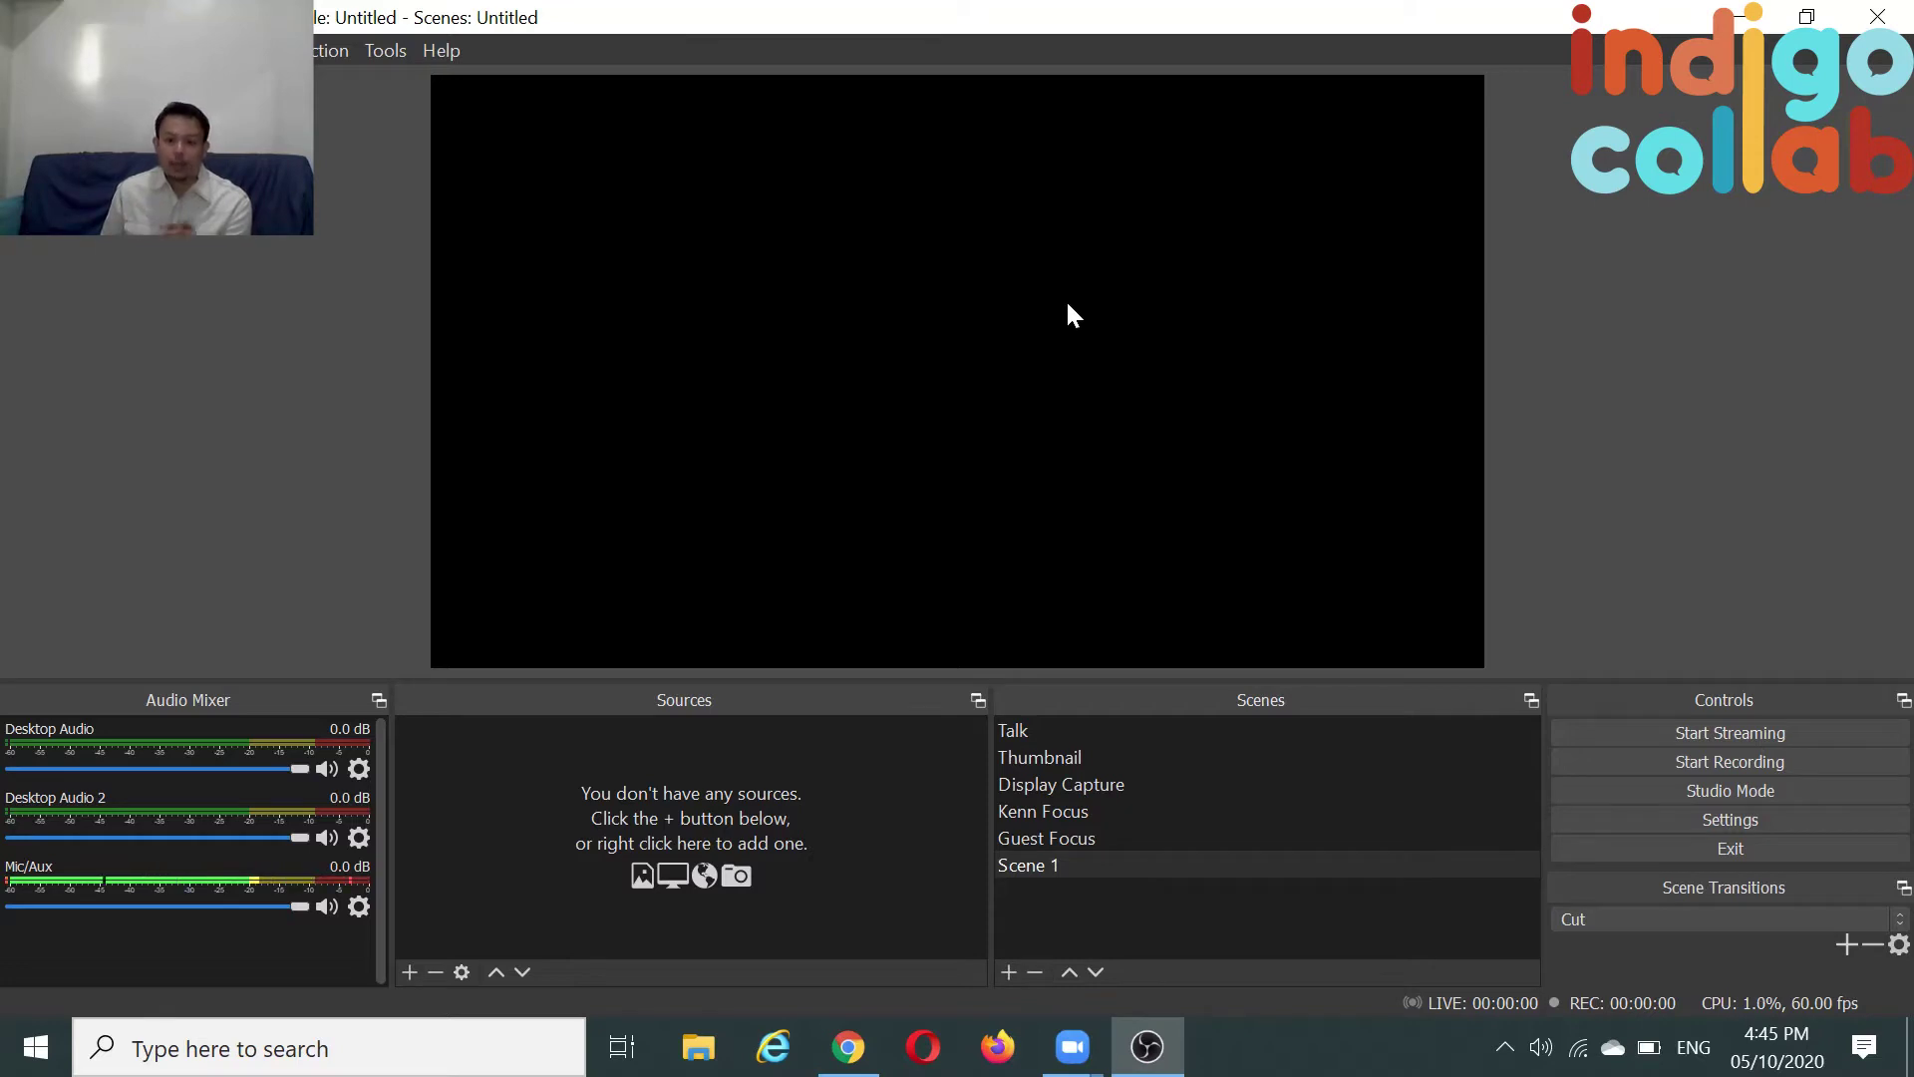
right_click(1065, 317)
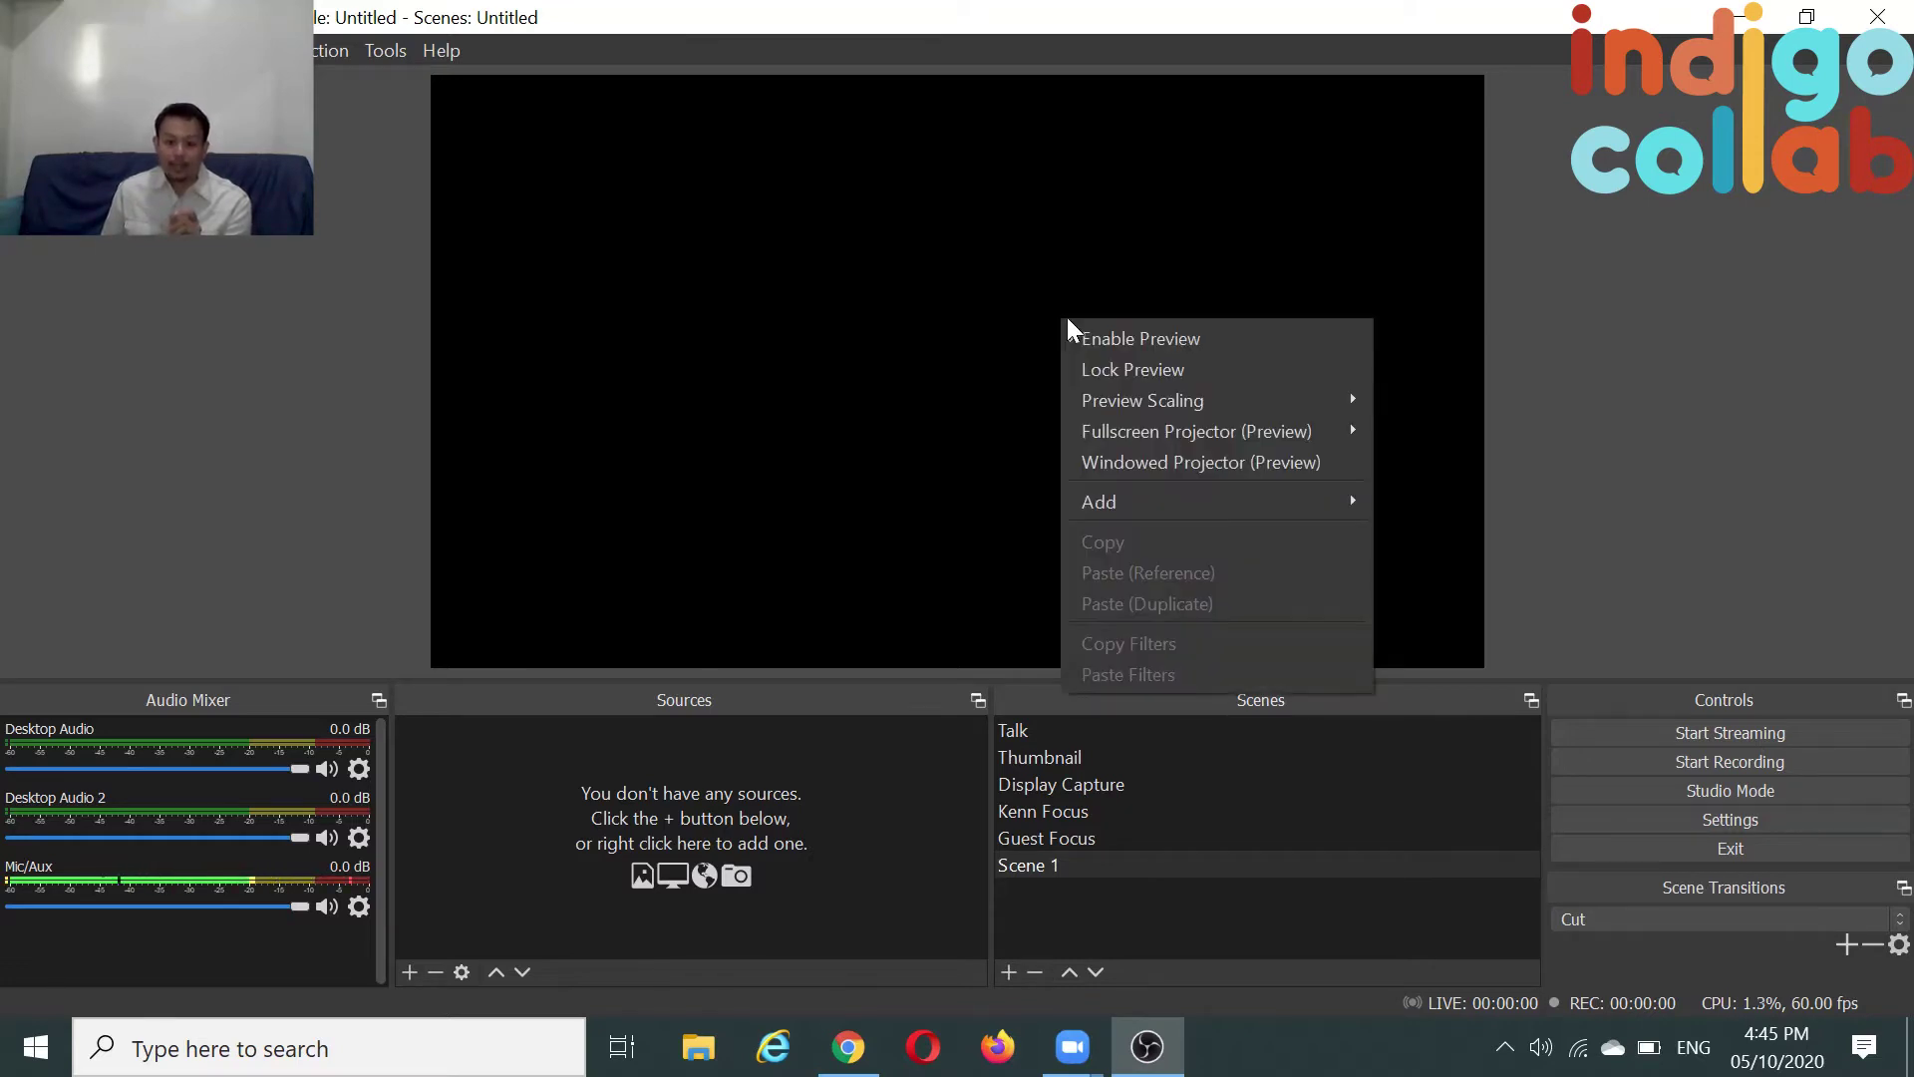
mouse_move(1183, 501)
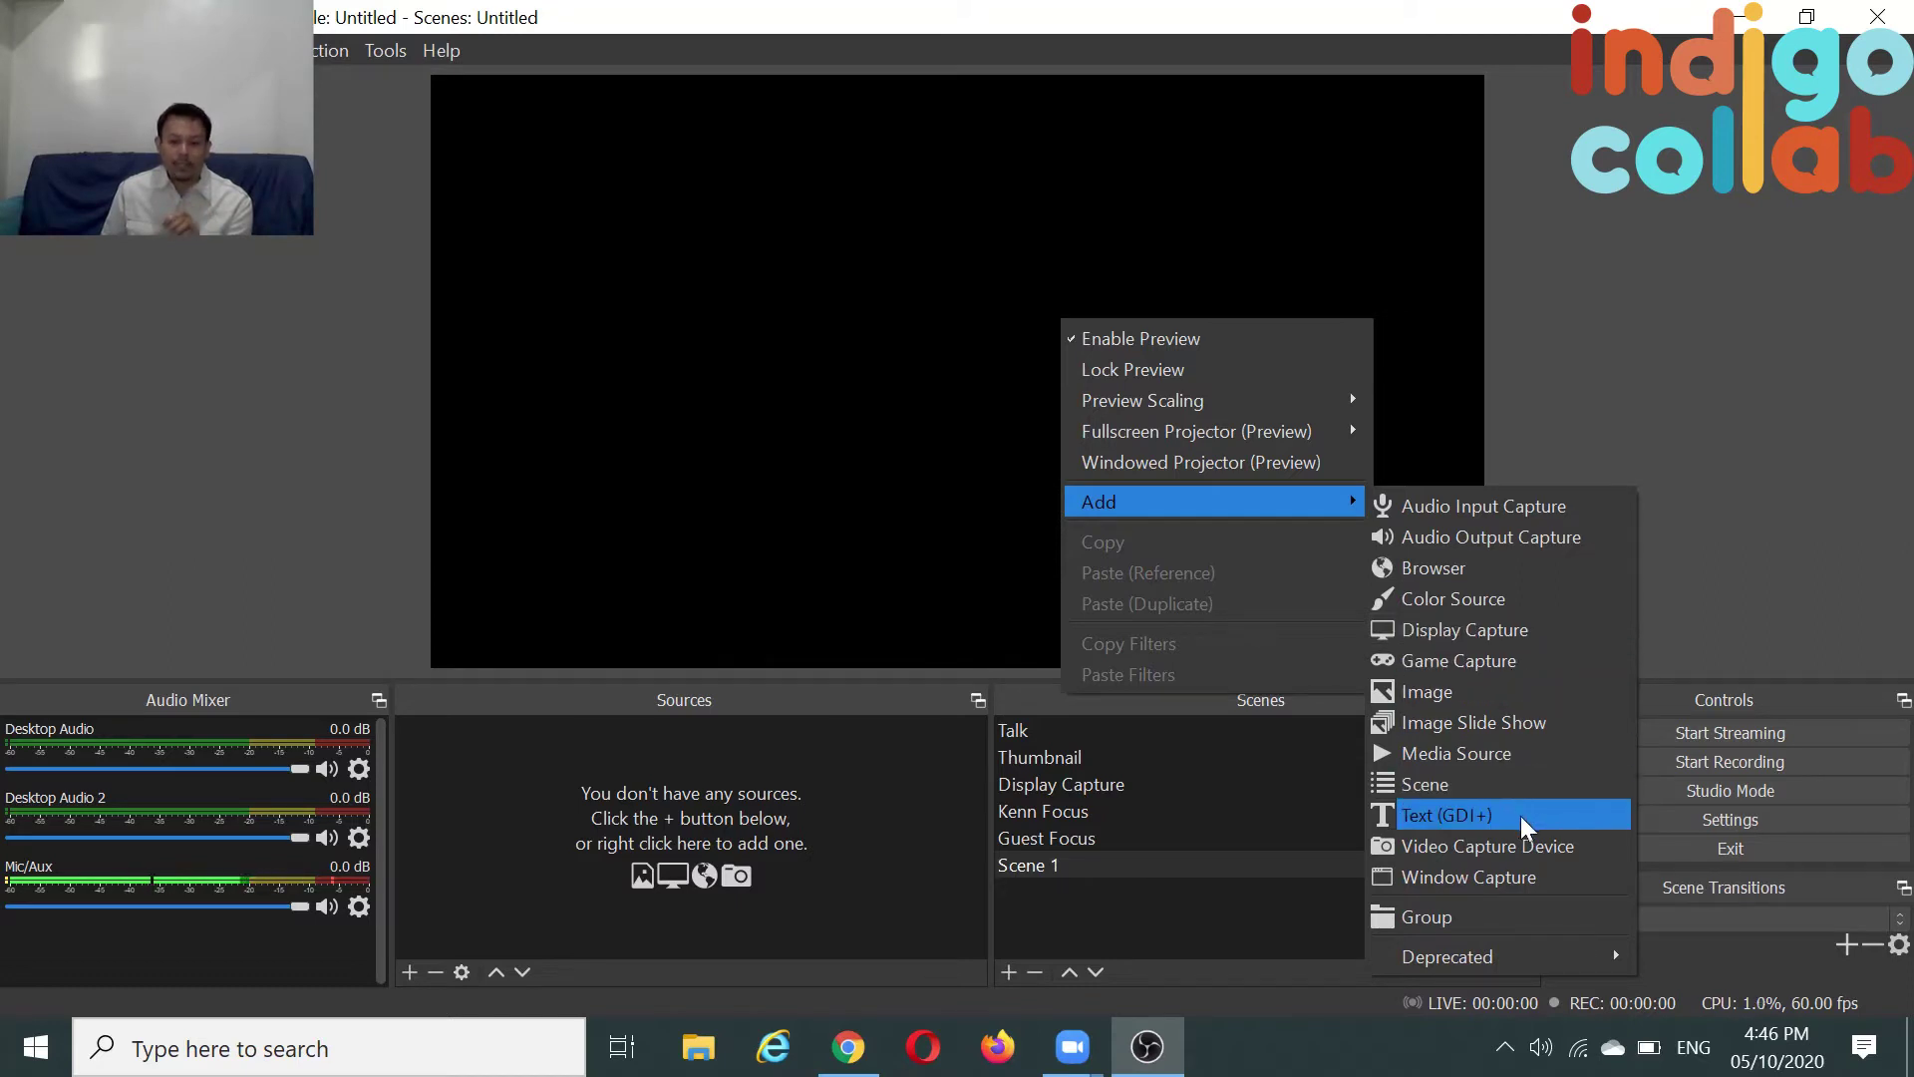
click(1505, 881)
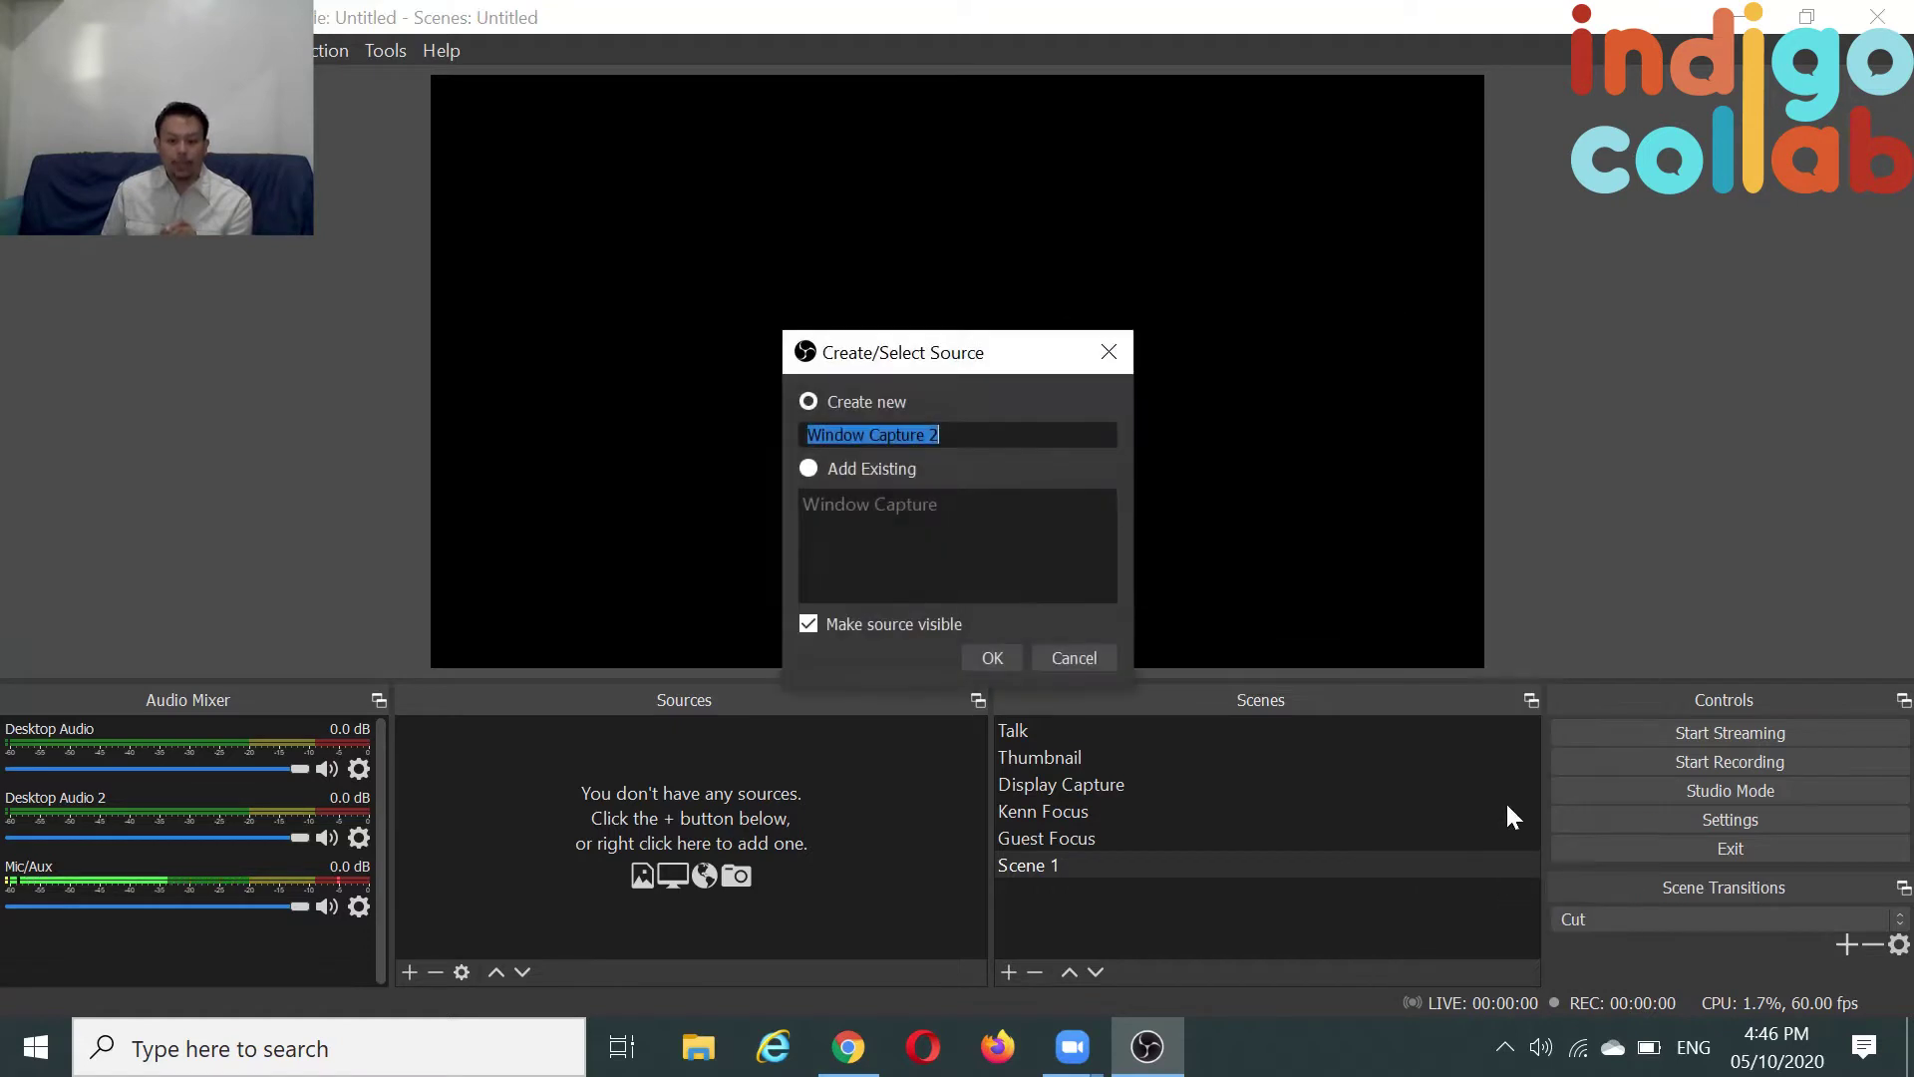
click(1002, 665)
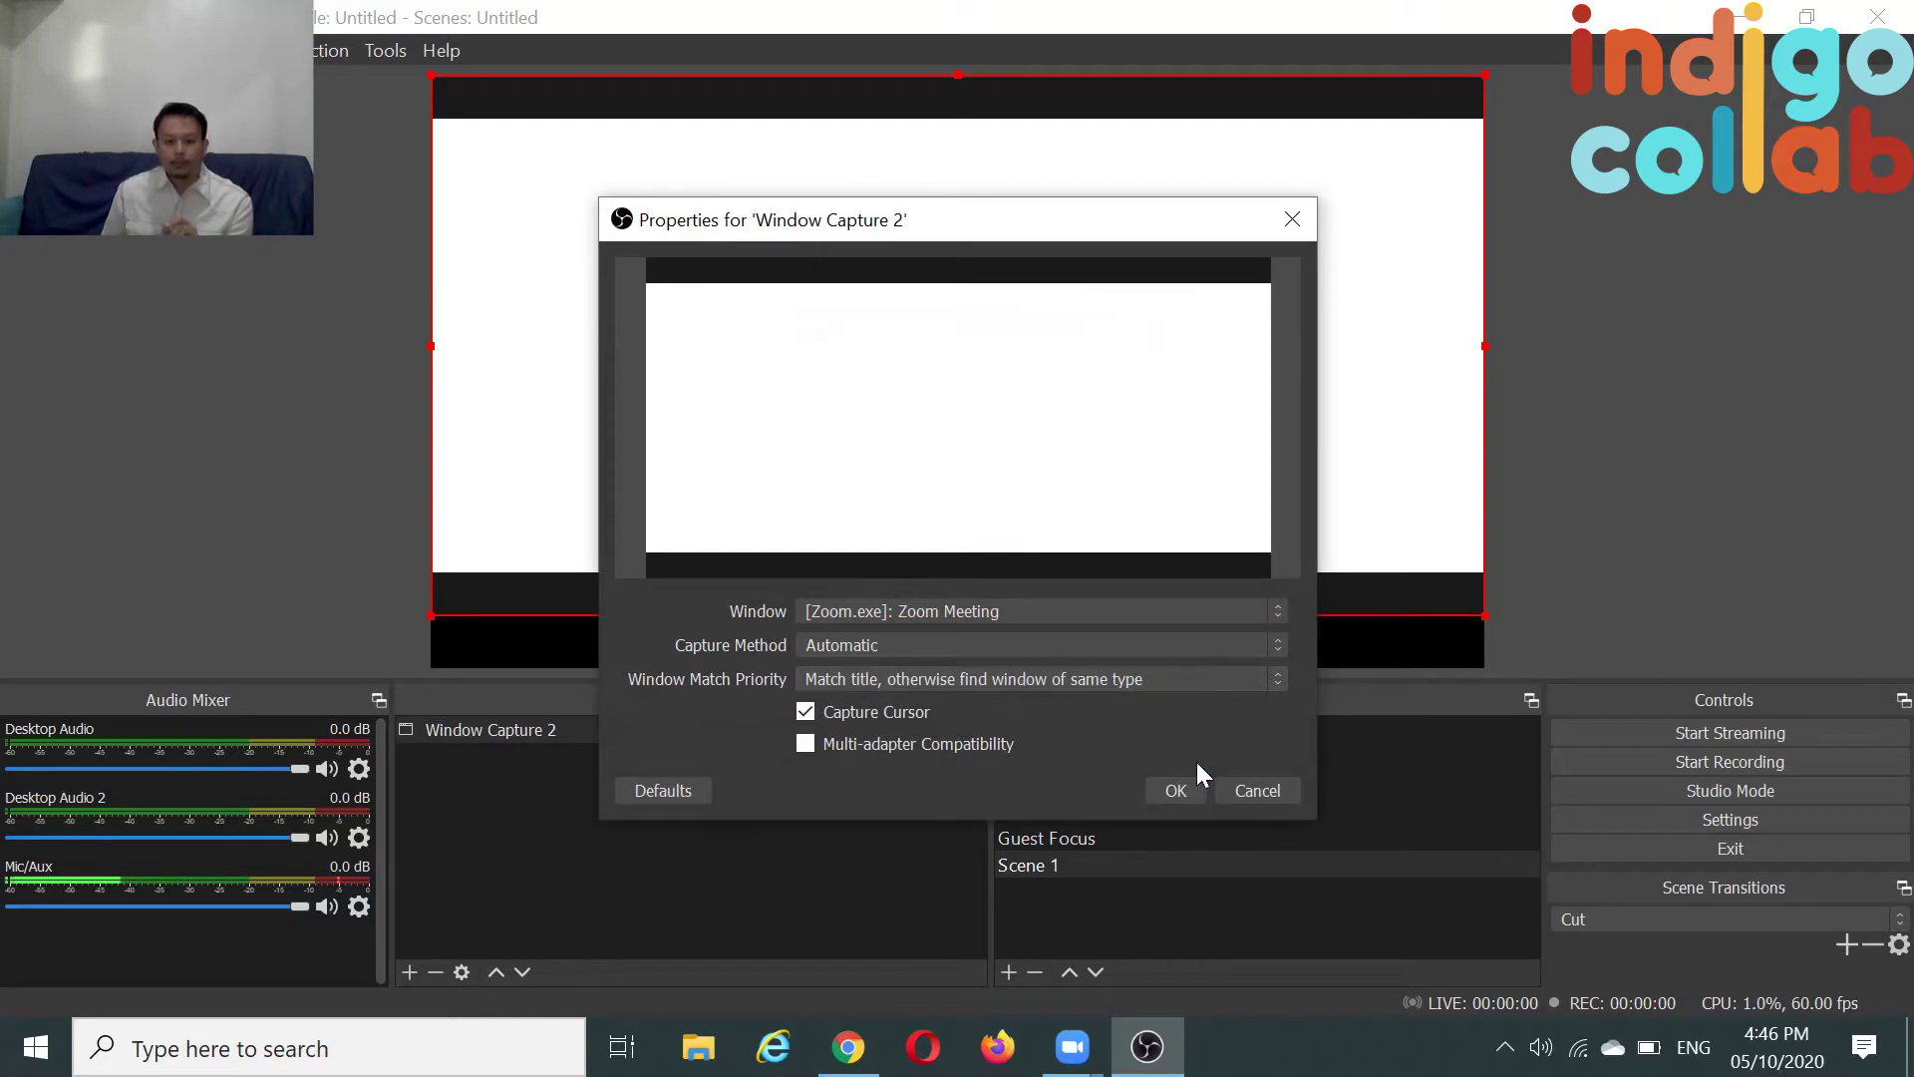
click(1178, 789)
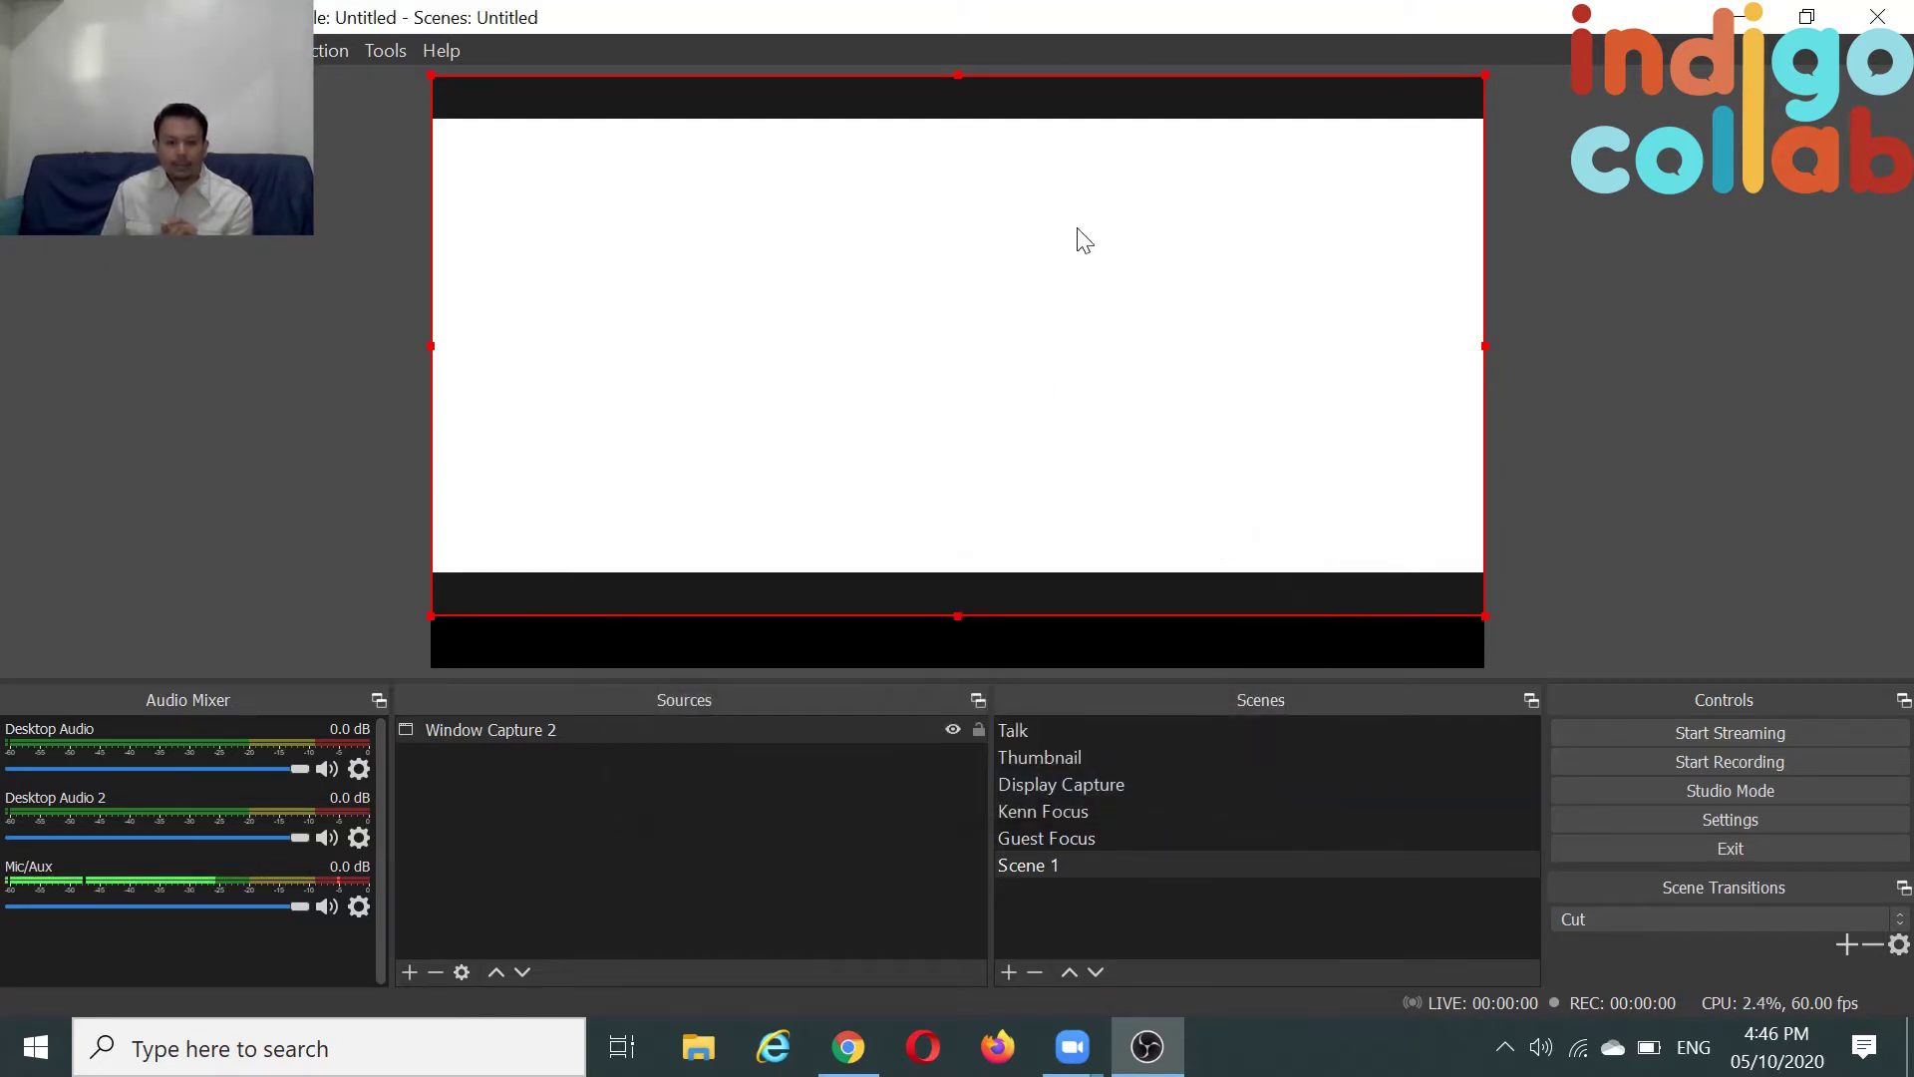
Set the capture method of the Zoom window capture to Windows Graphics Capture (Windows 10 1903 and up).
double_click(611, 720)
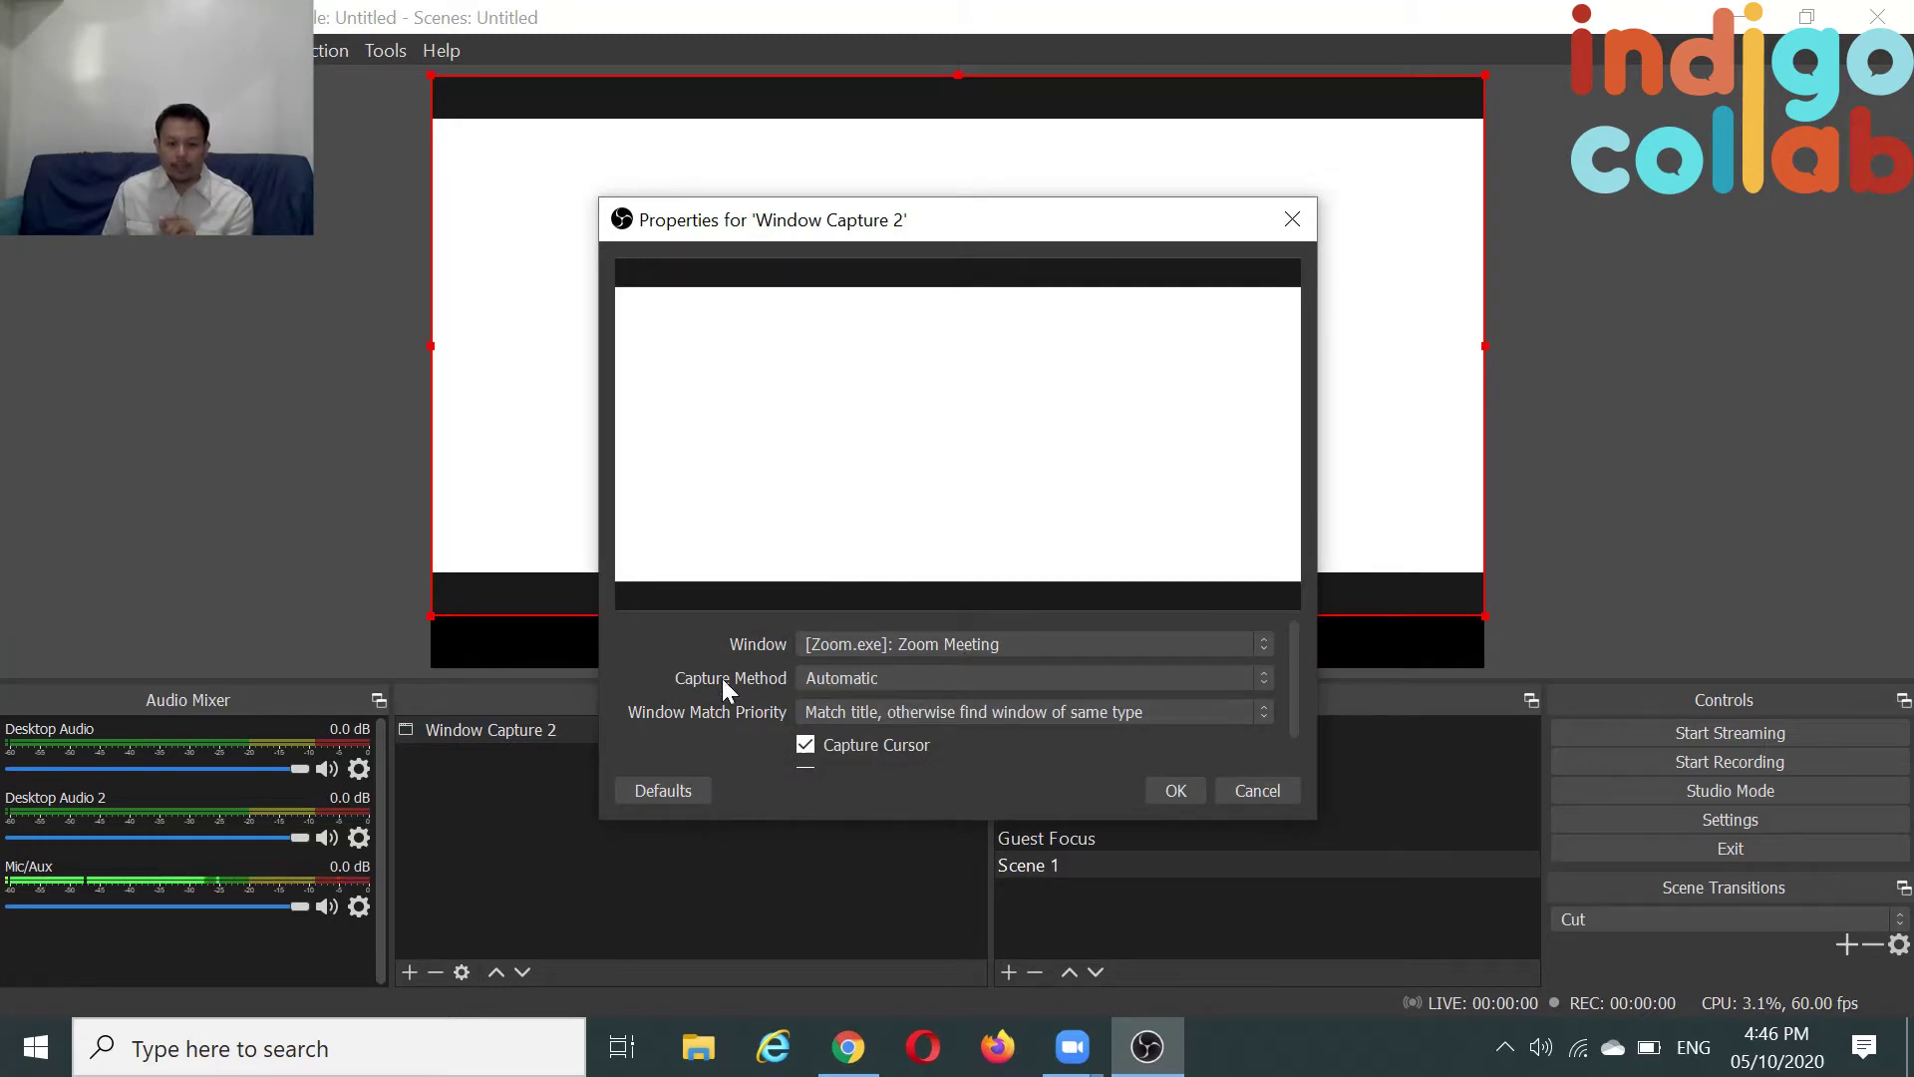
click(855, 677)
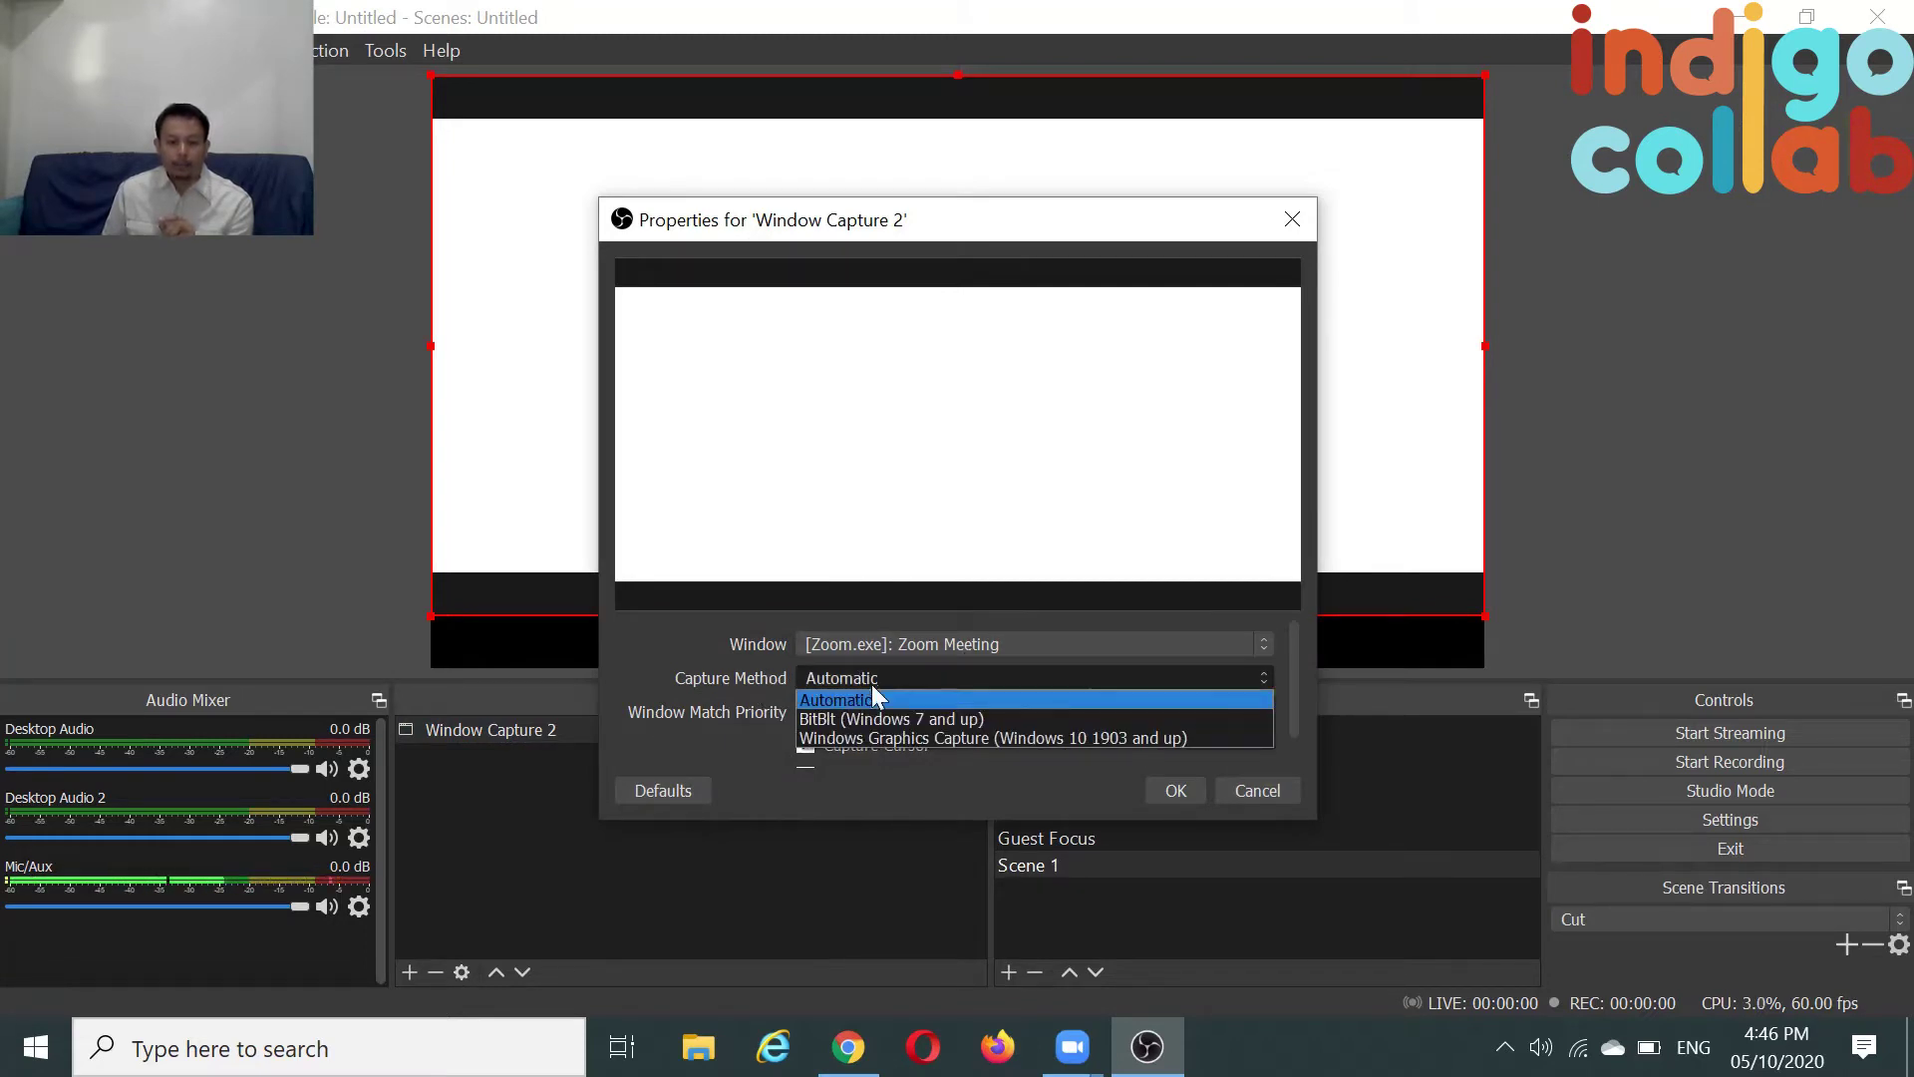
click(882, 739)
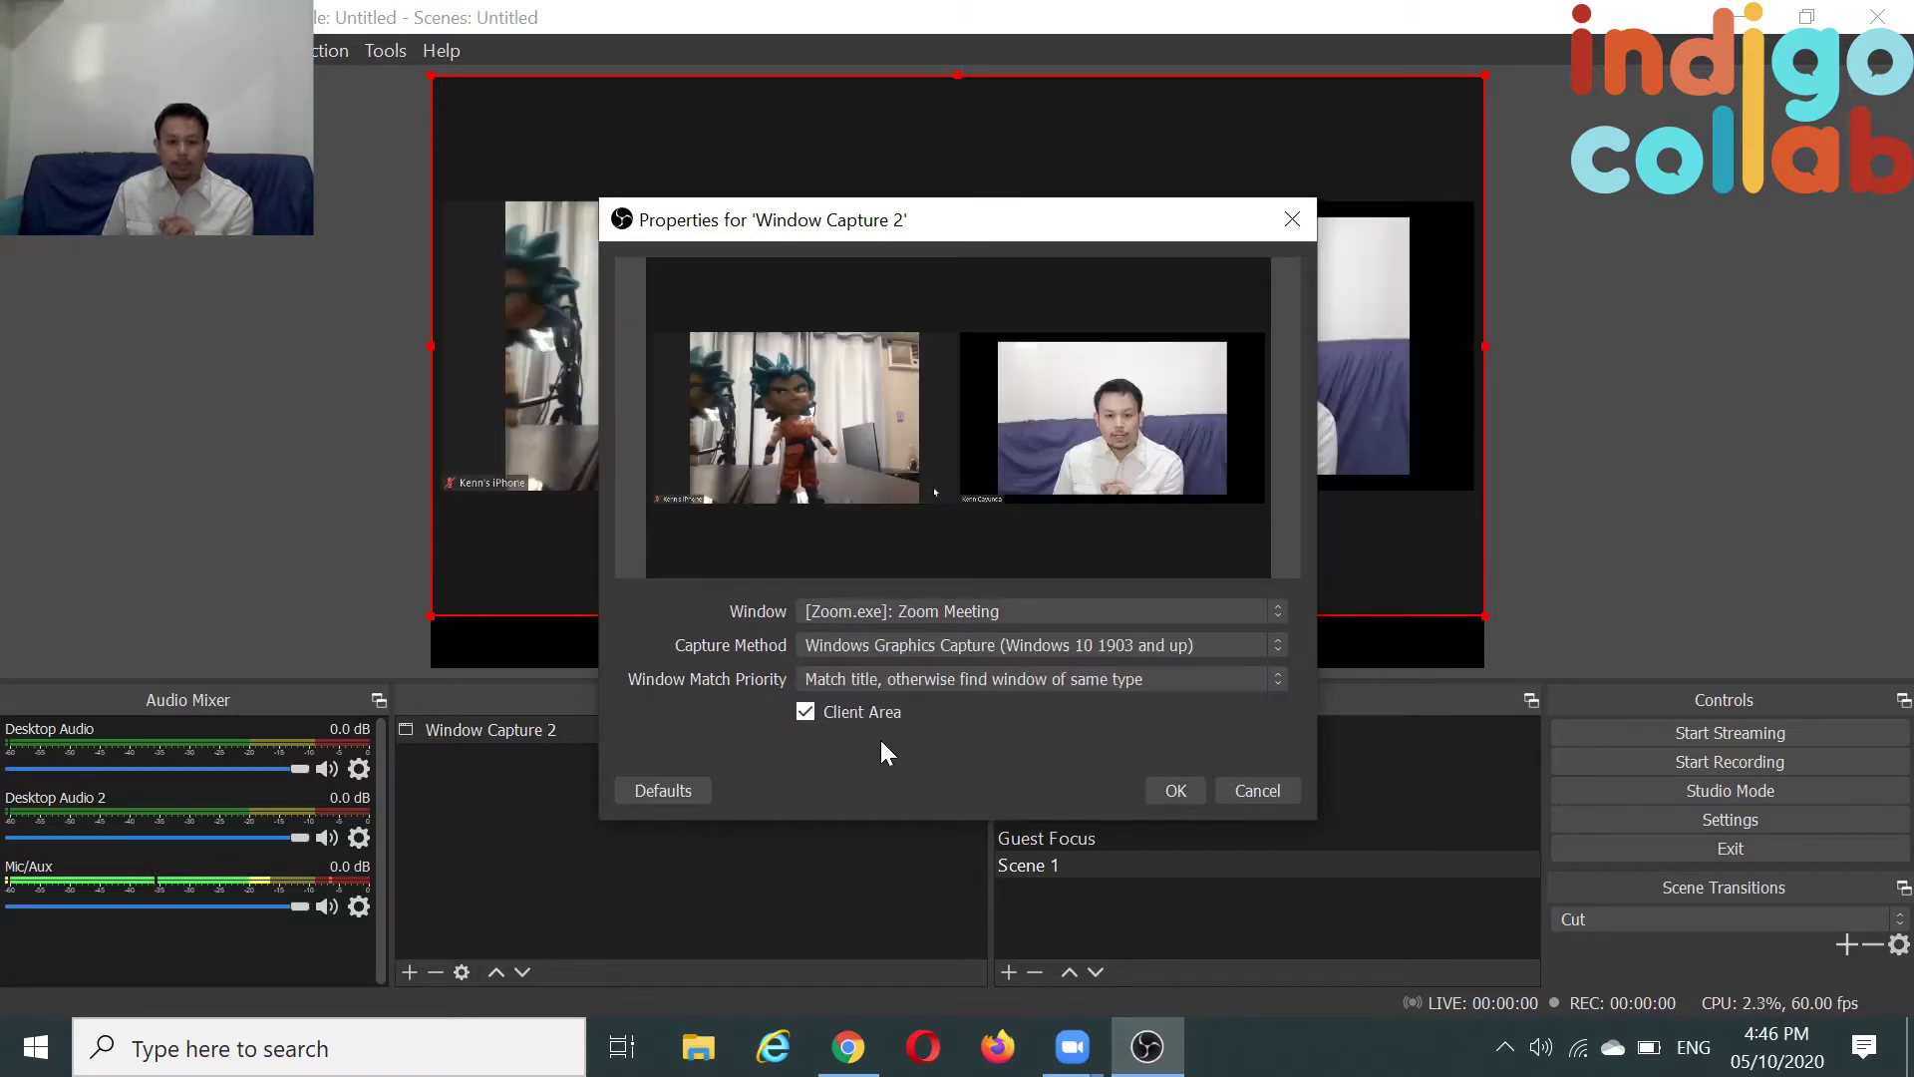
click(1172, 794)
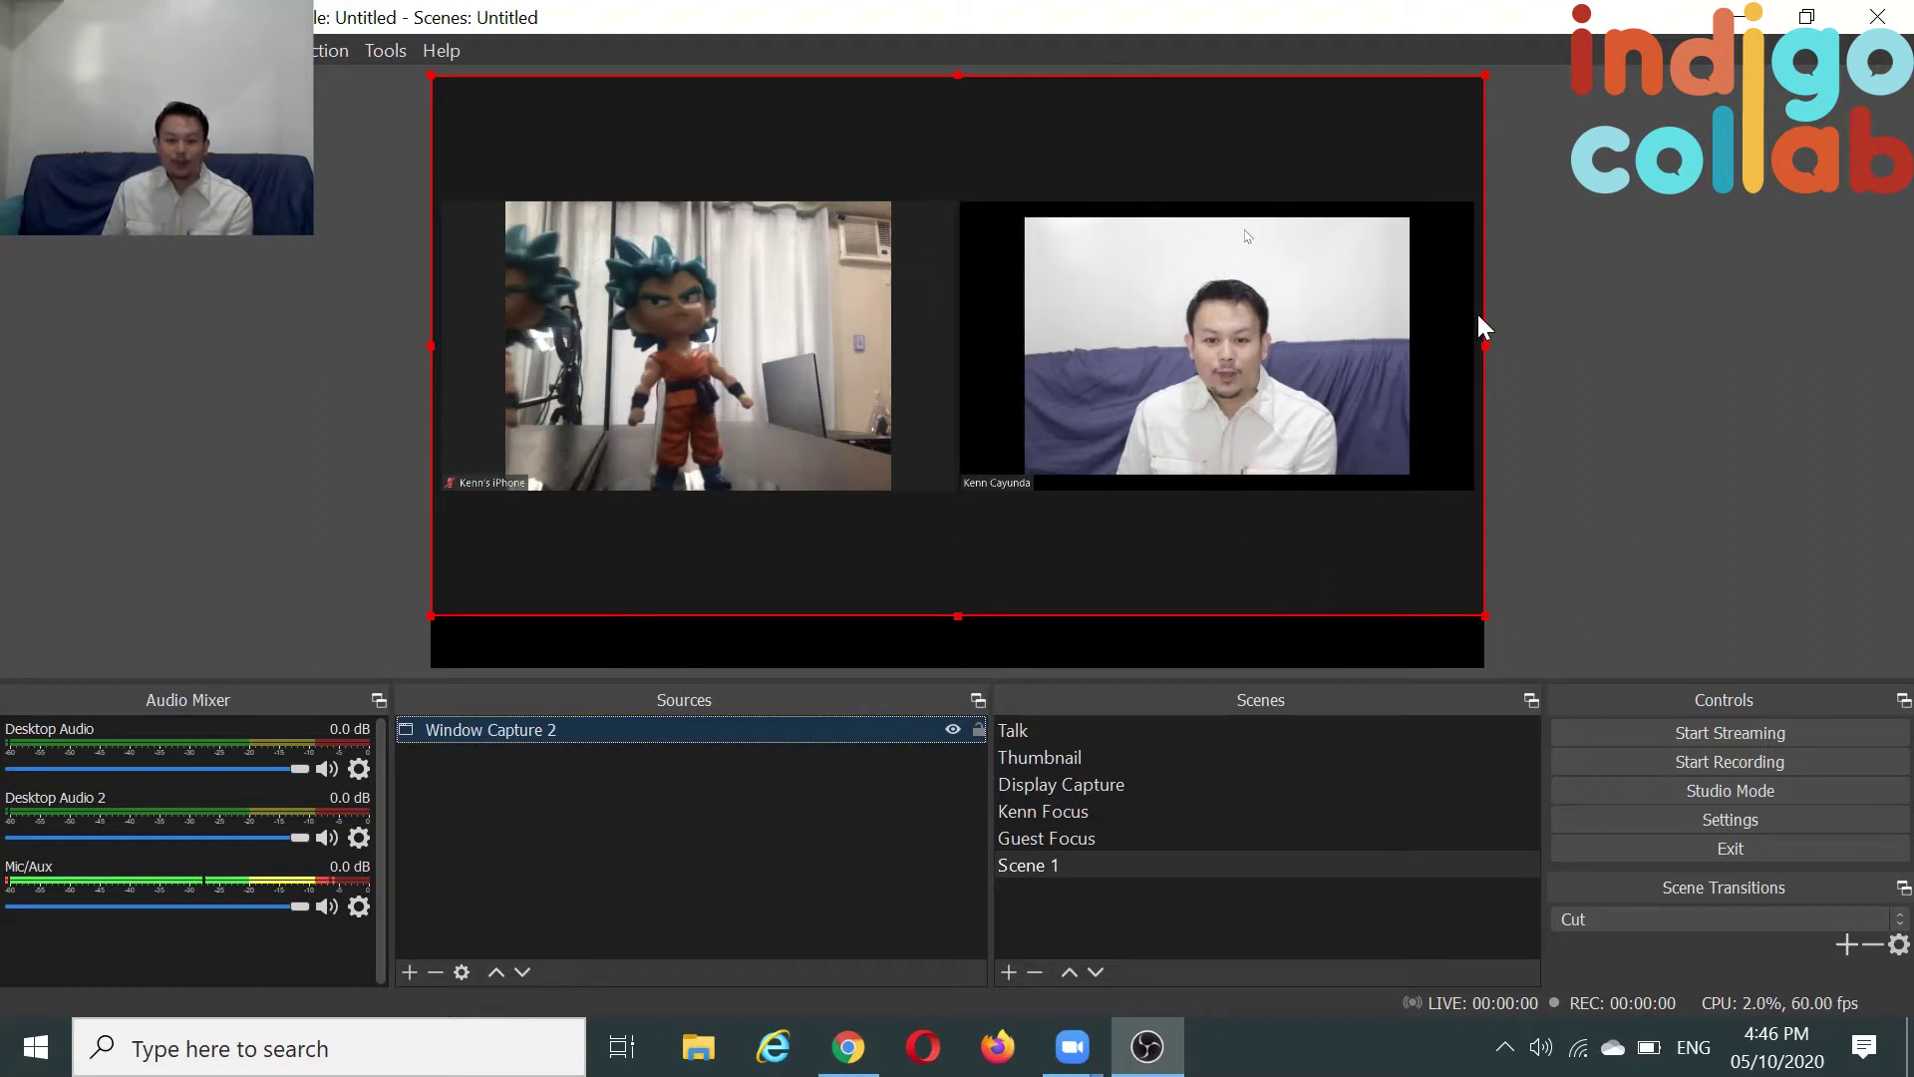
View the participants' video tiles in the Zoom Meeting window and return to OBS Studio.
click(1097, 1042)
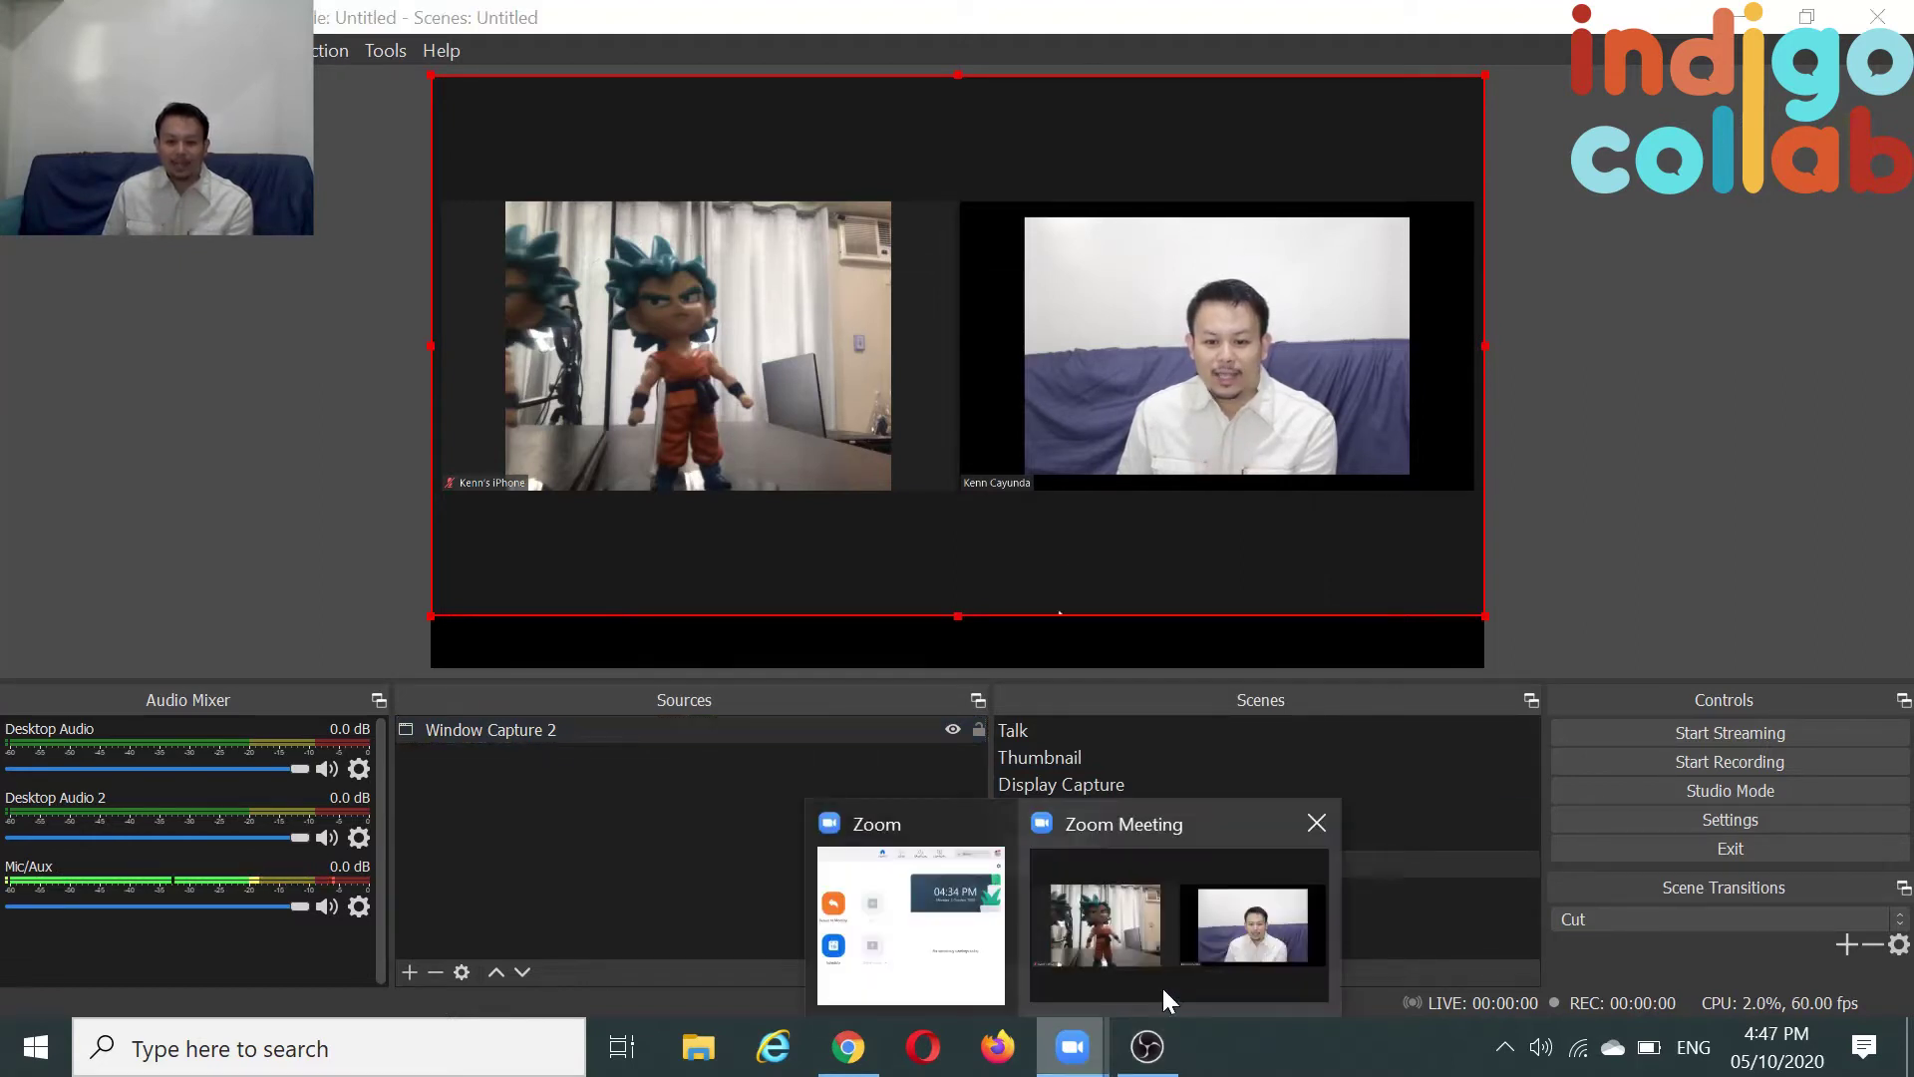
click(137, 420)
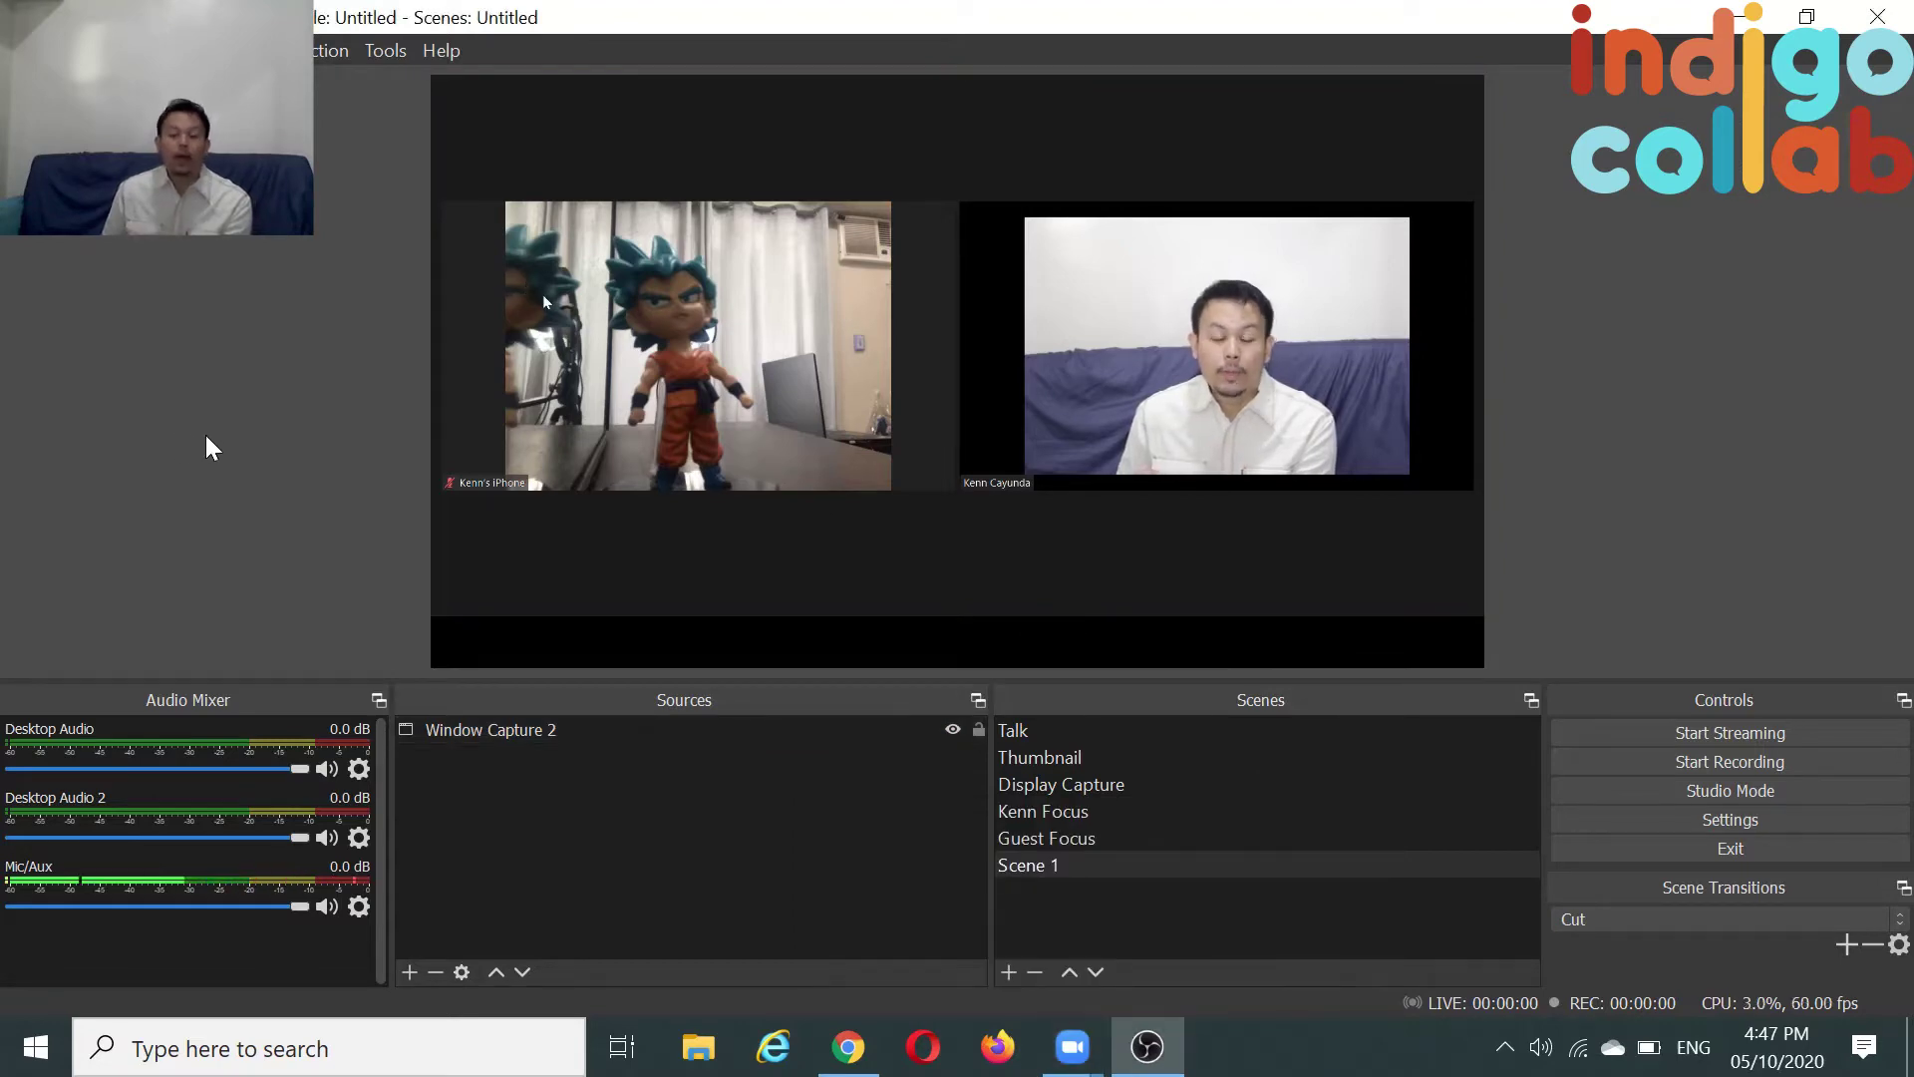
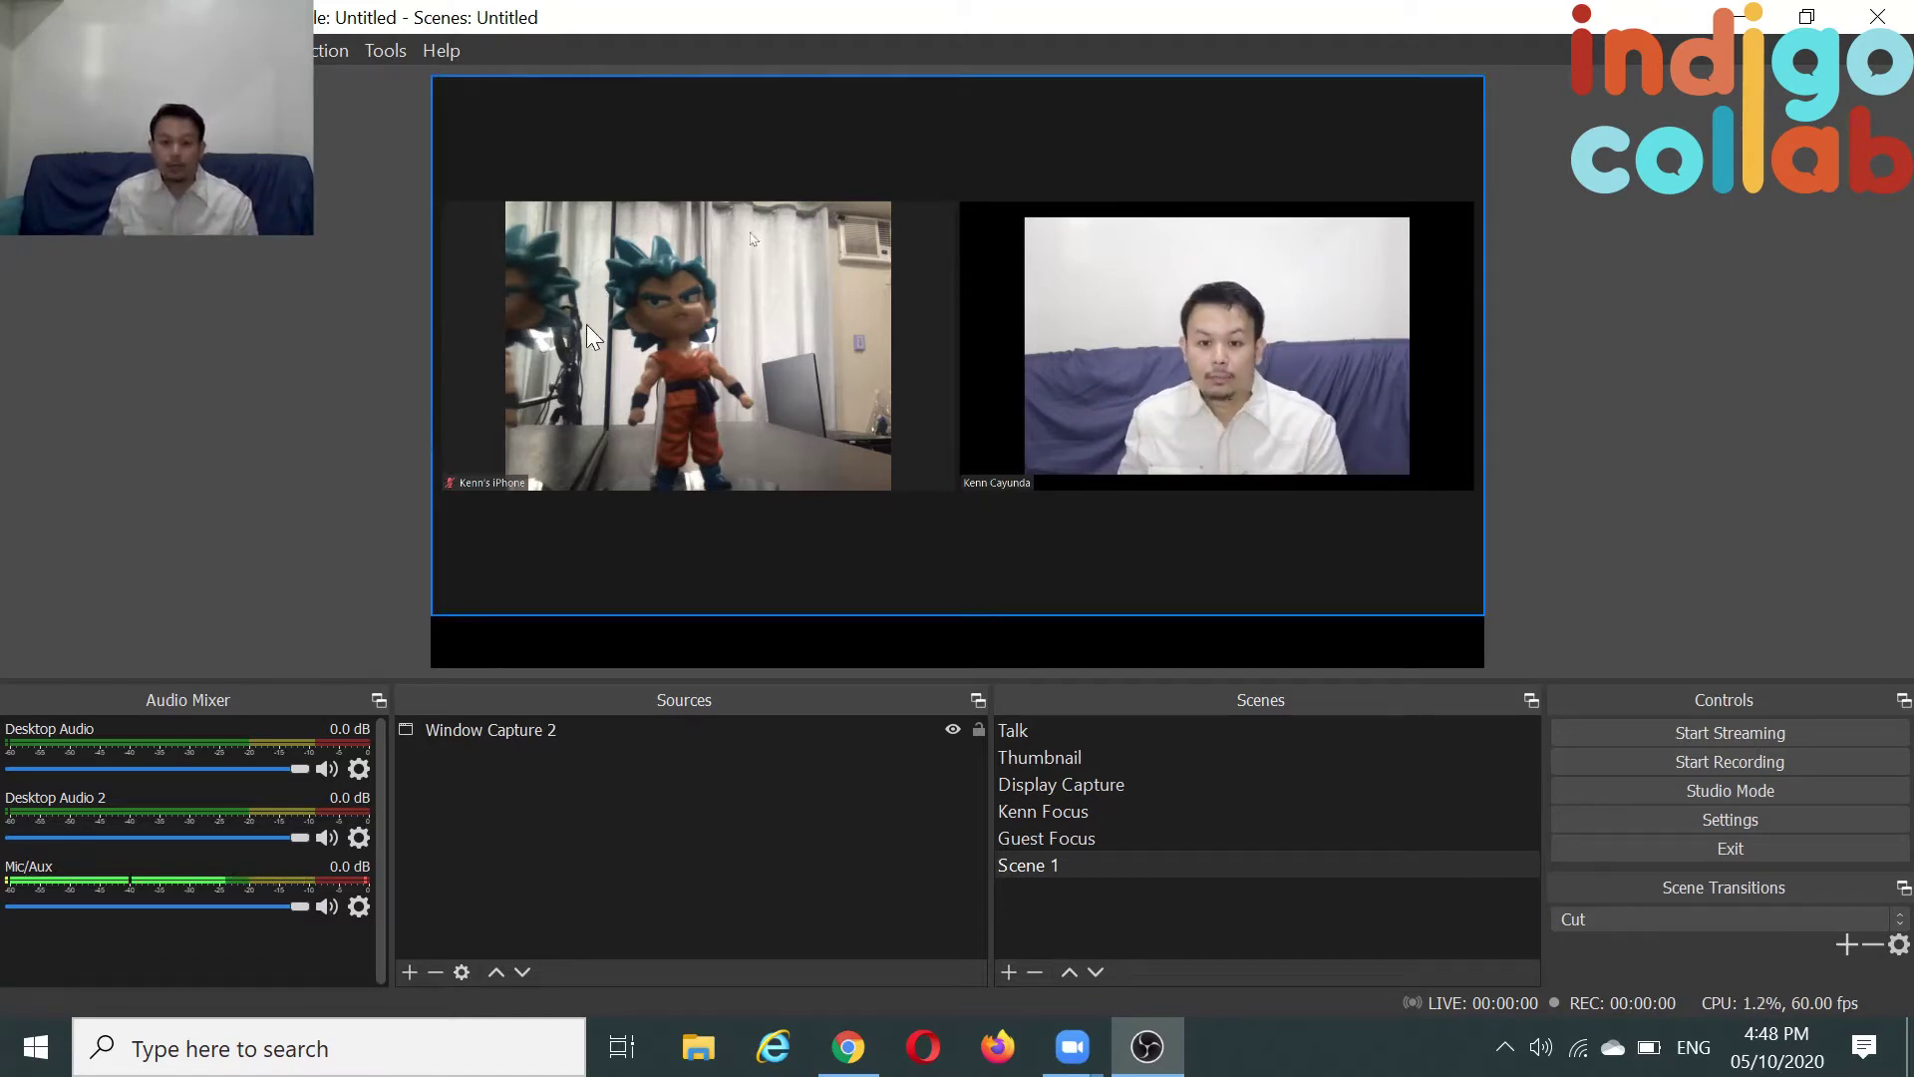
click(855, 321)
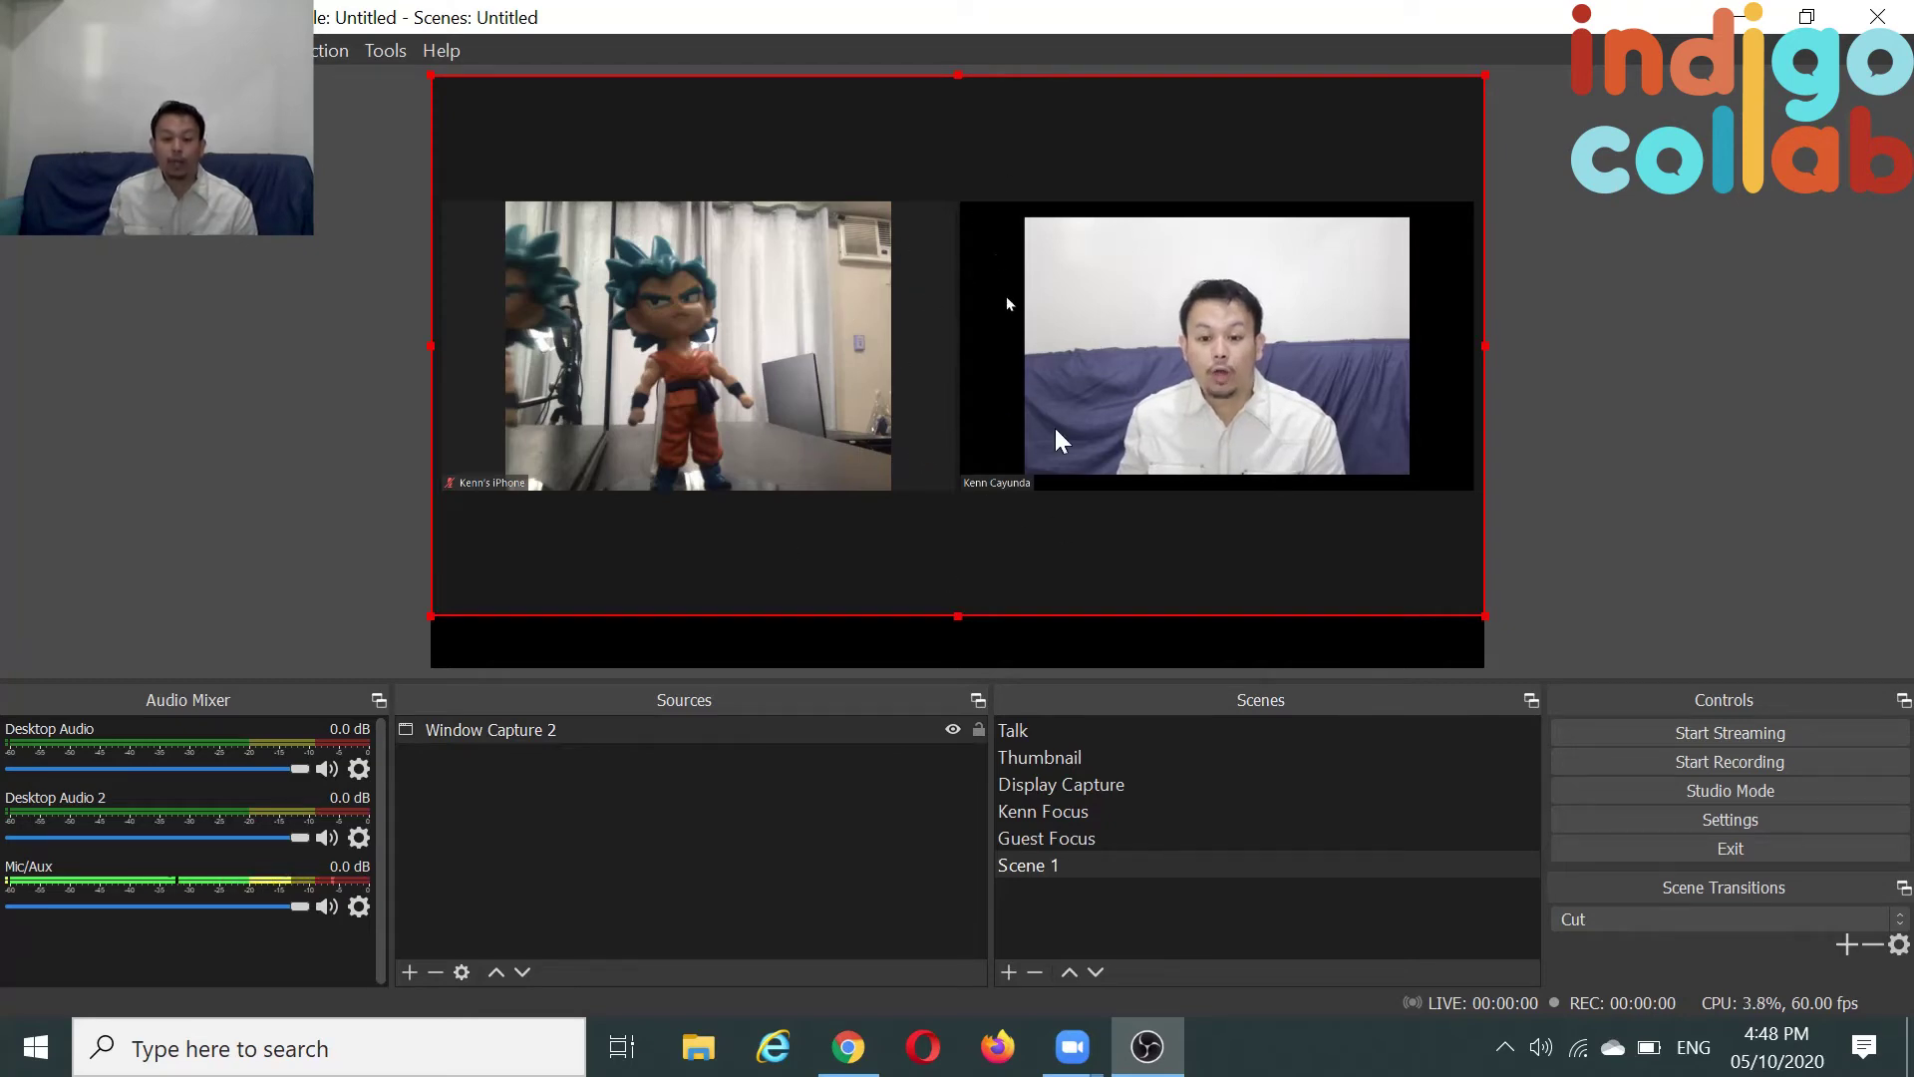
mouse_move(1071, 1047)
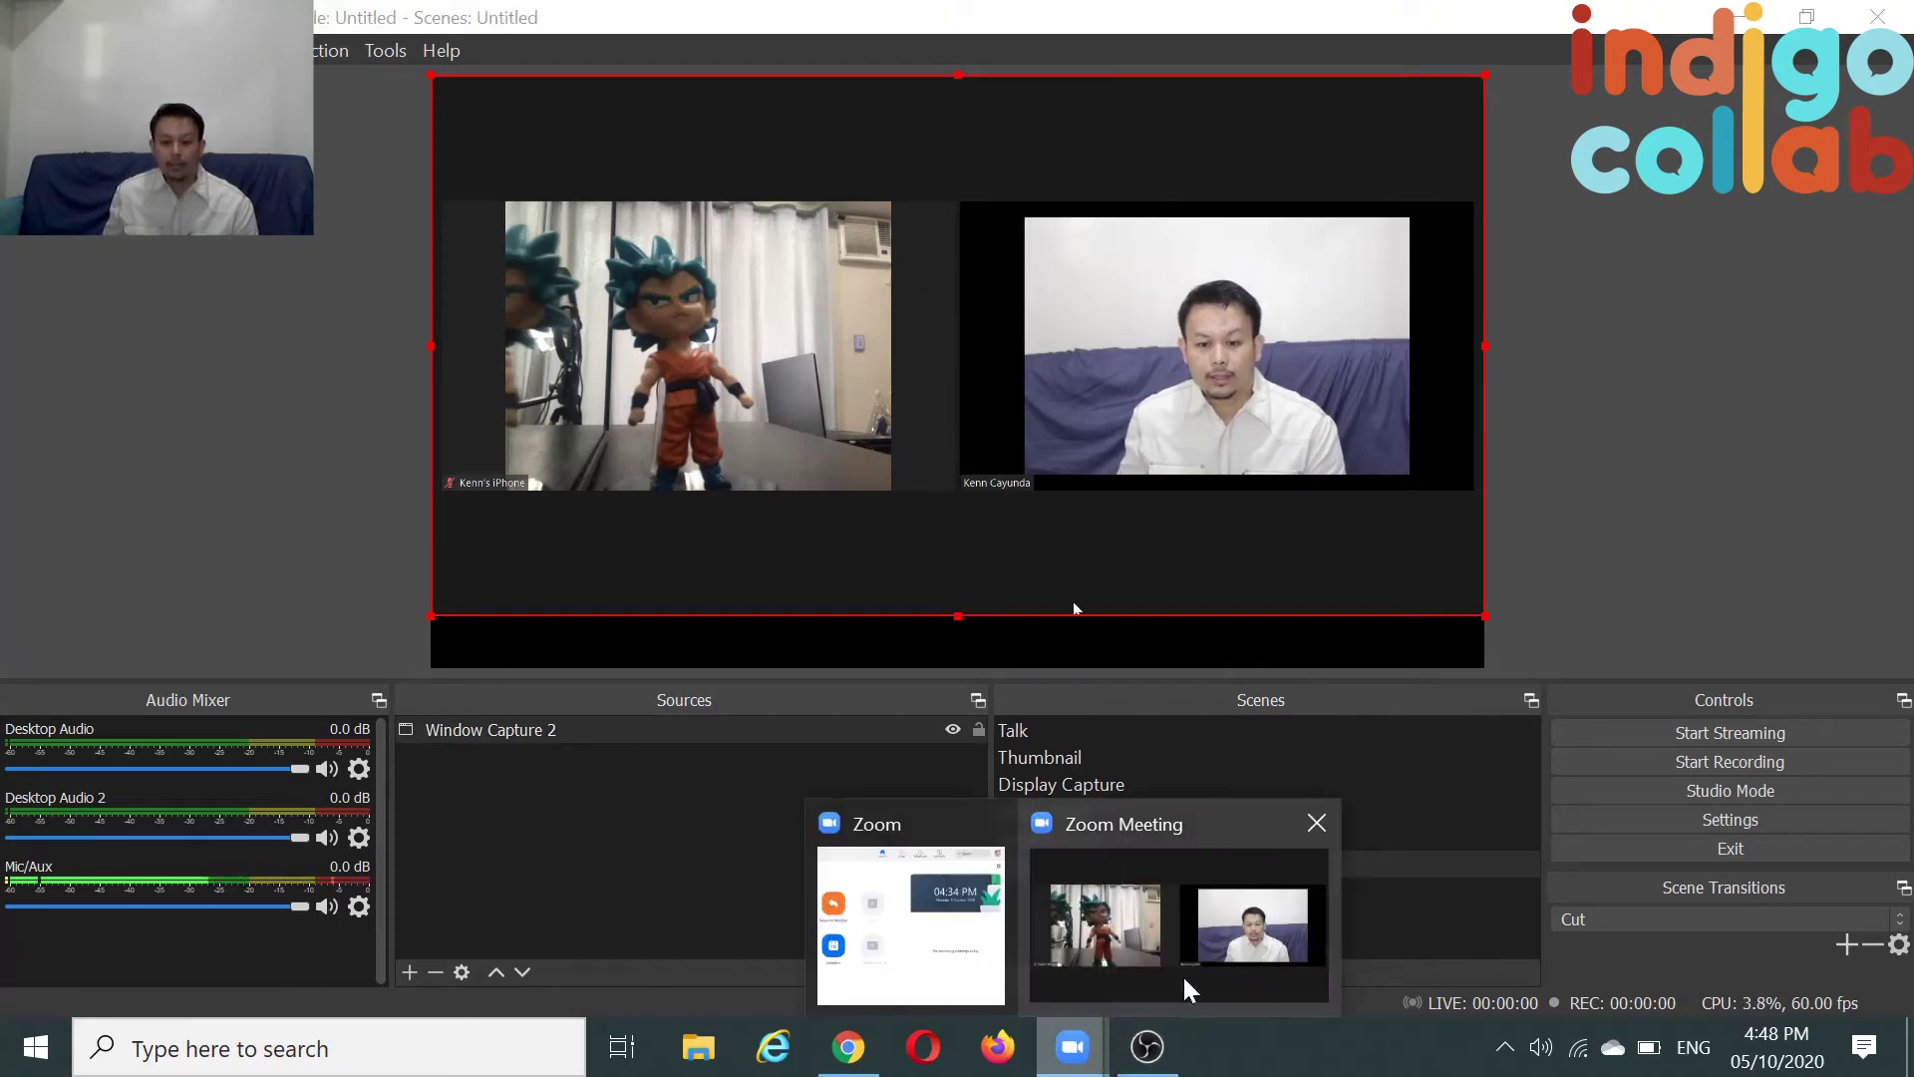
click(1184, 977)
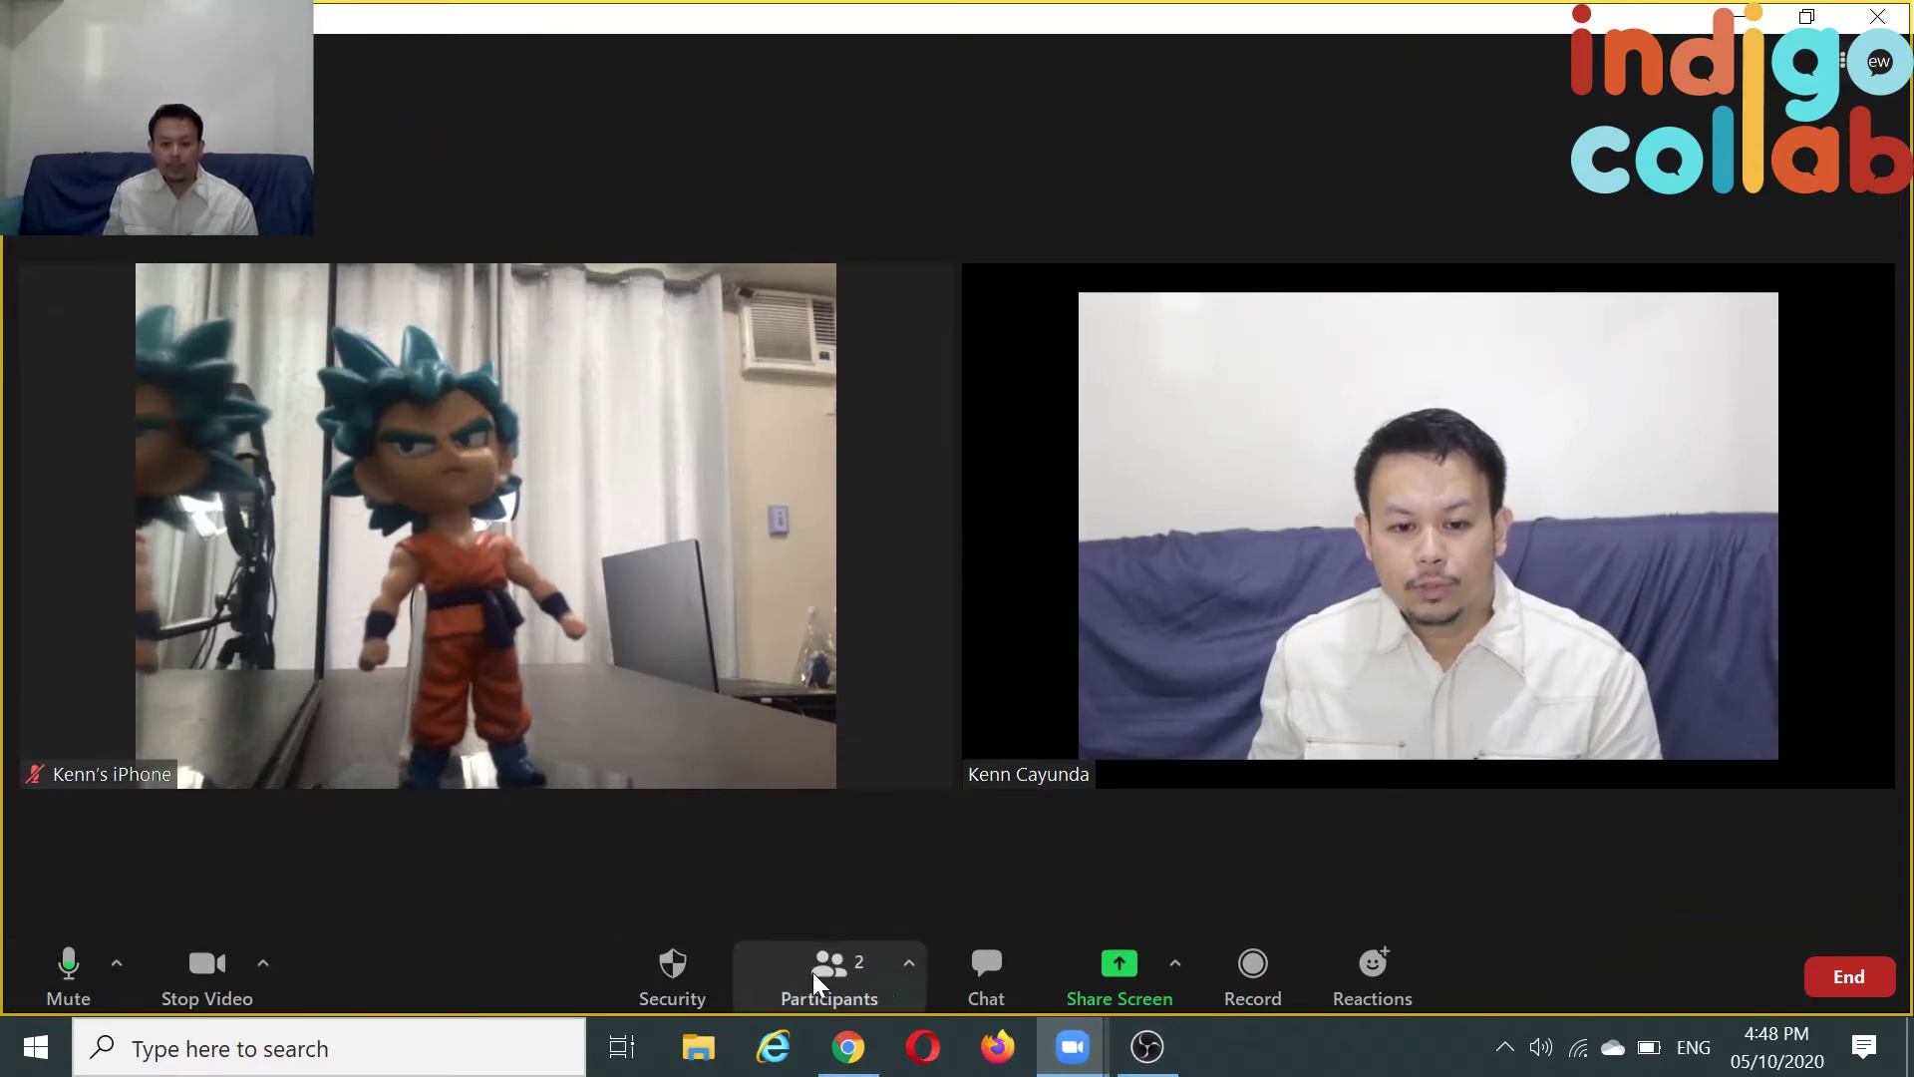
click(1148, 1047)
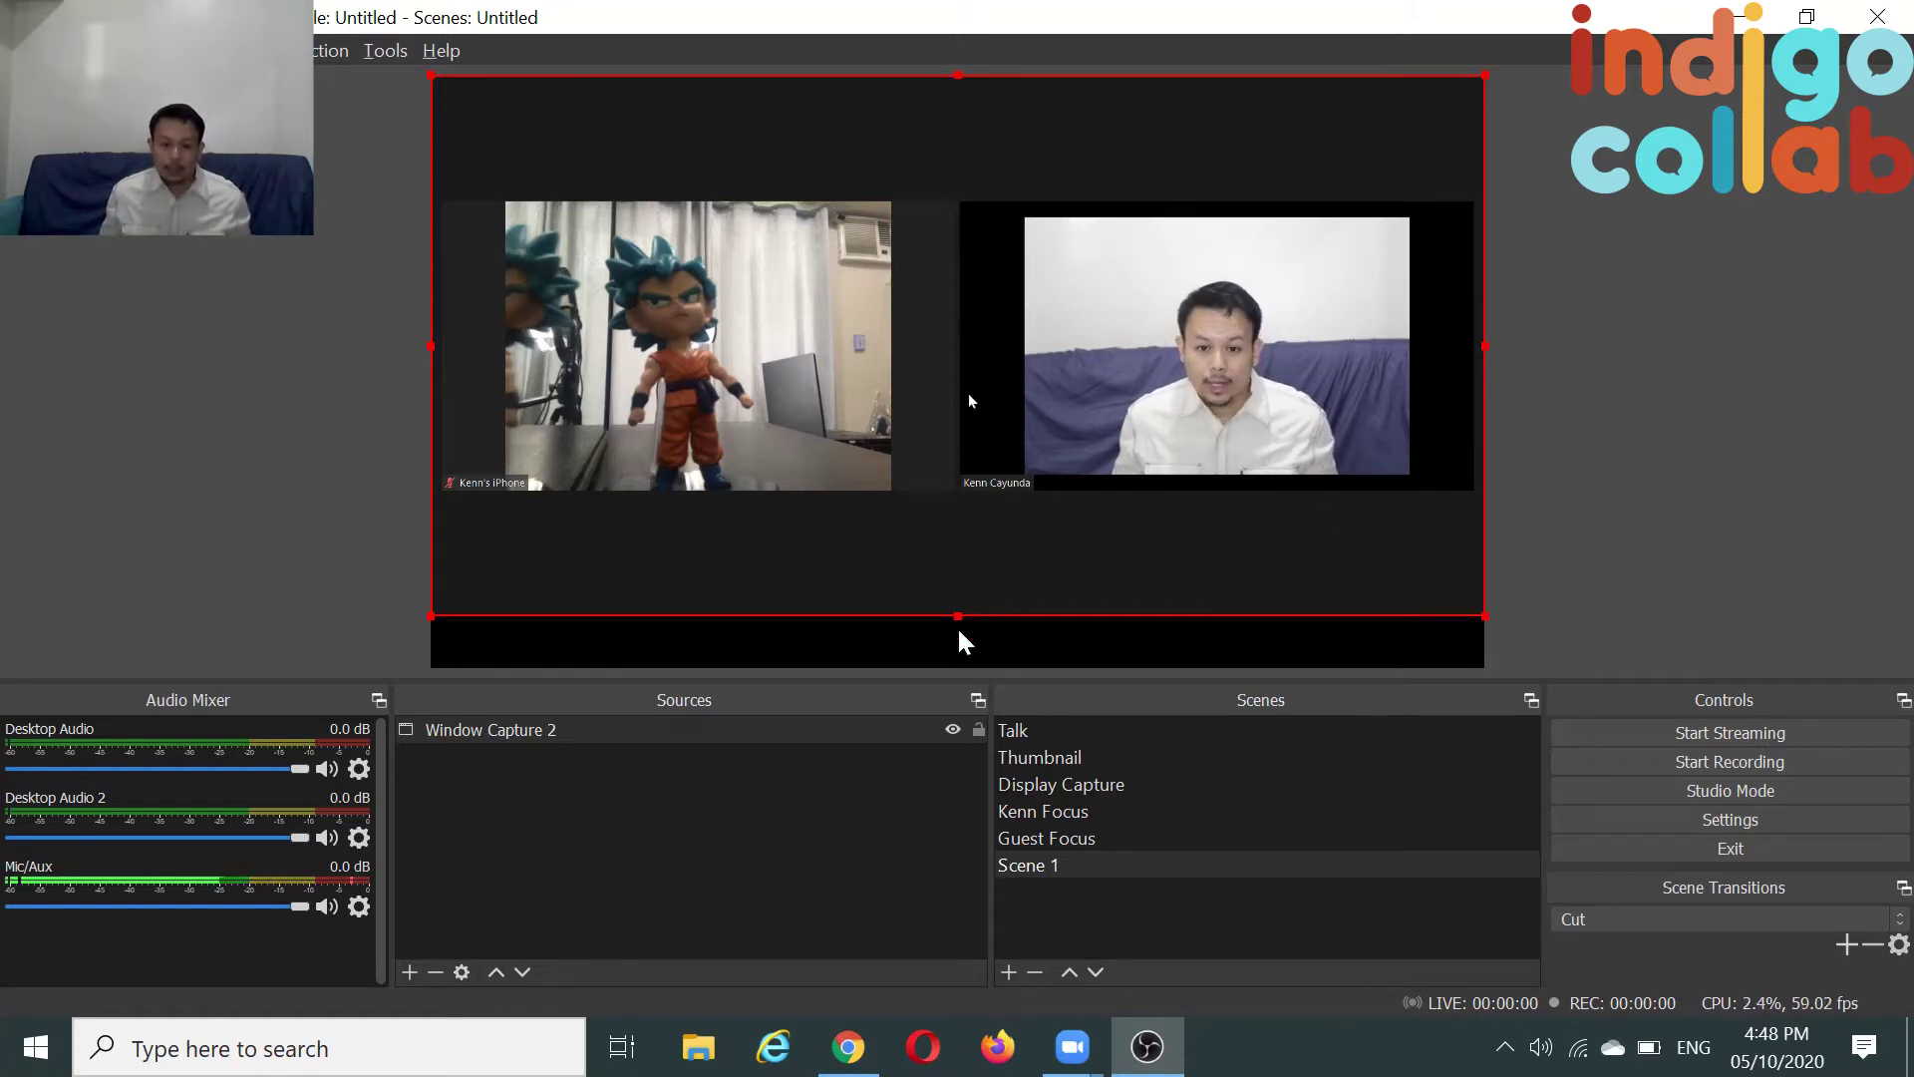
Crop the Zoom window capture on all four sides to the iPhone participant's video and shift it slightly down and left on the canvas.
key(alt)
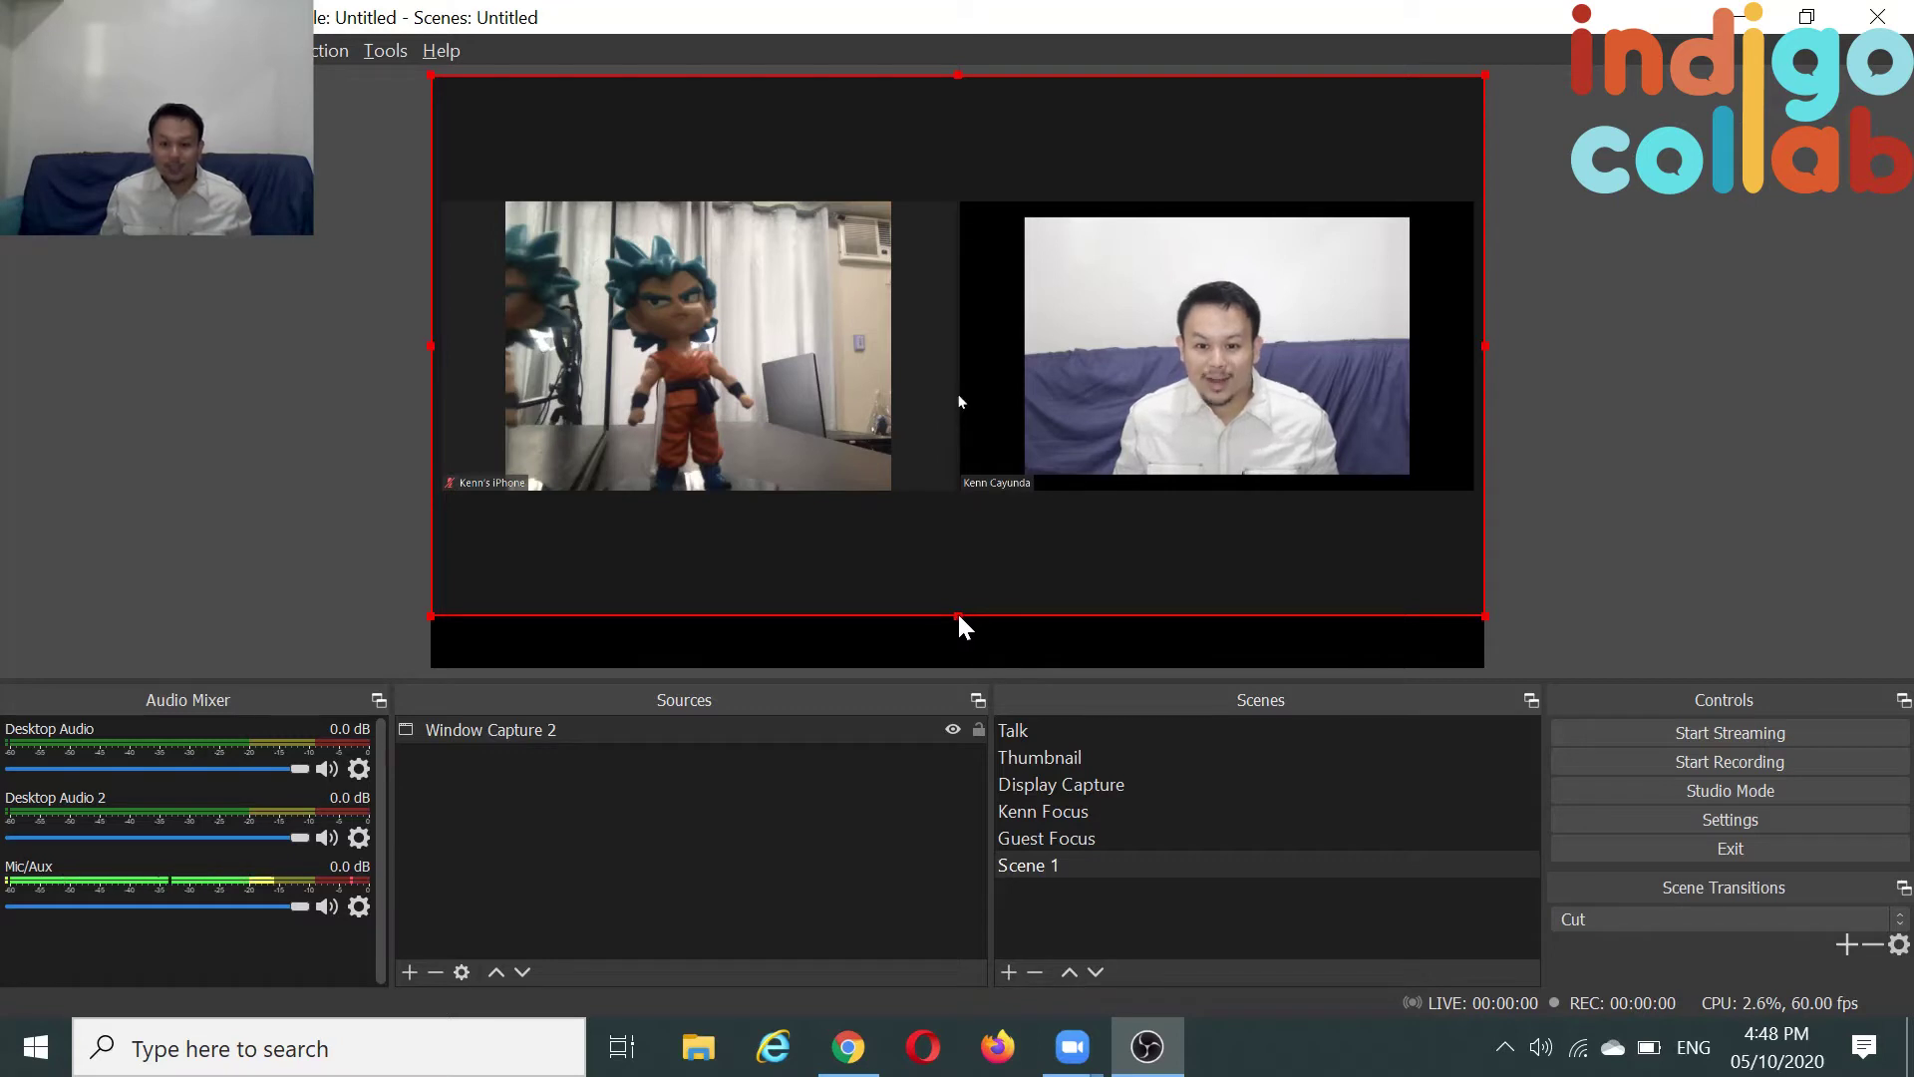
drag(957, 616, 970, 496)
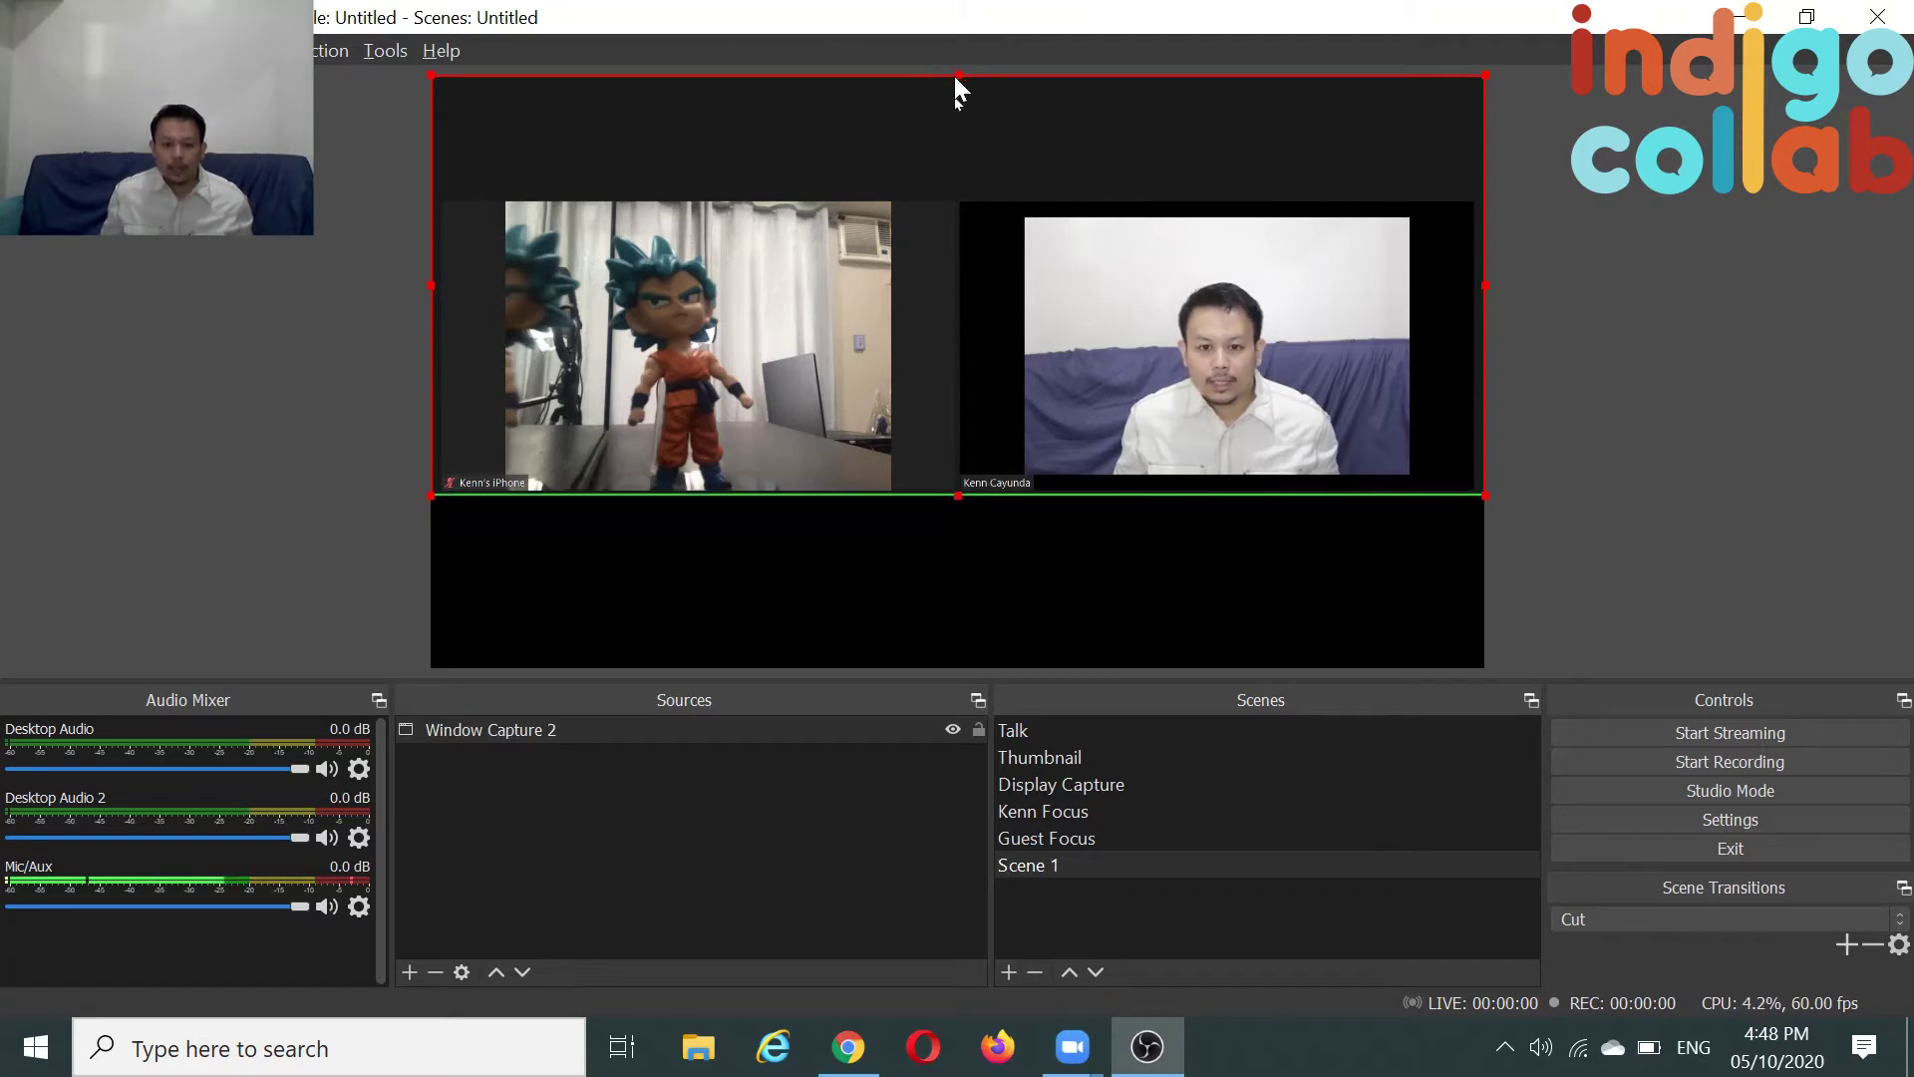
drag(955, 76, 974, 213)
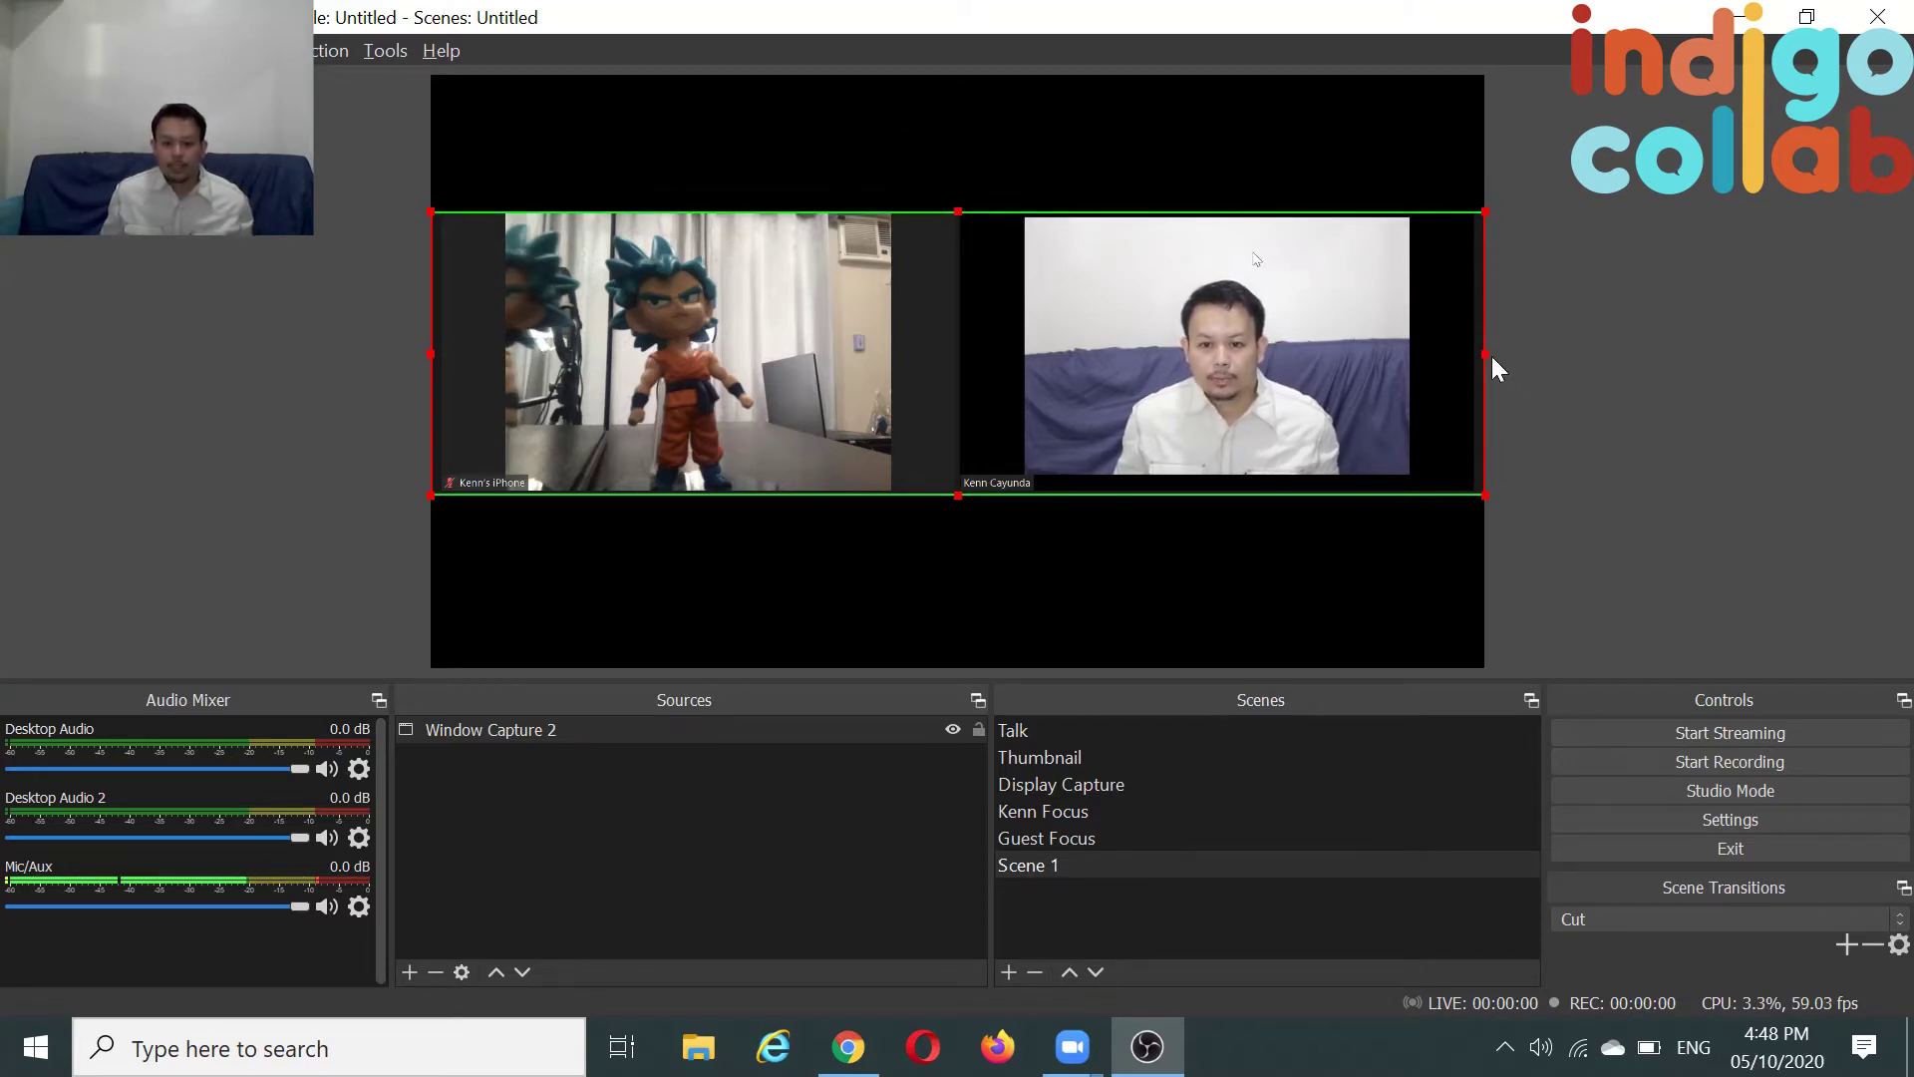
alt+drag(1485, 353, 895, 422)
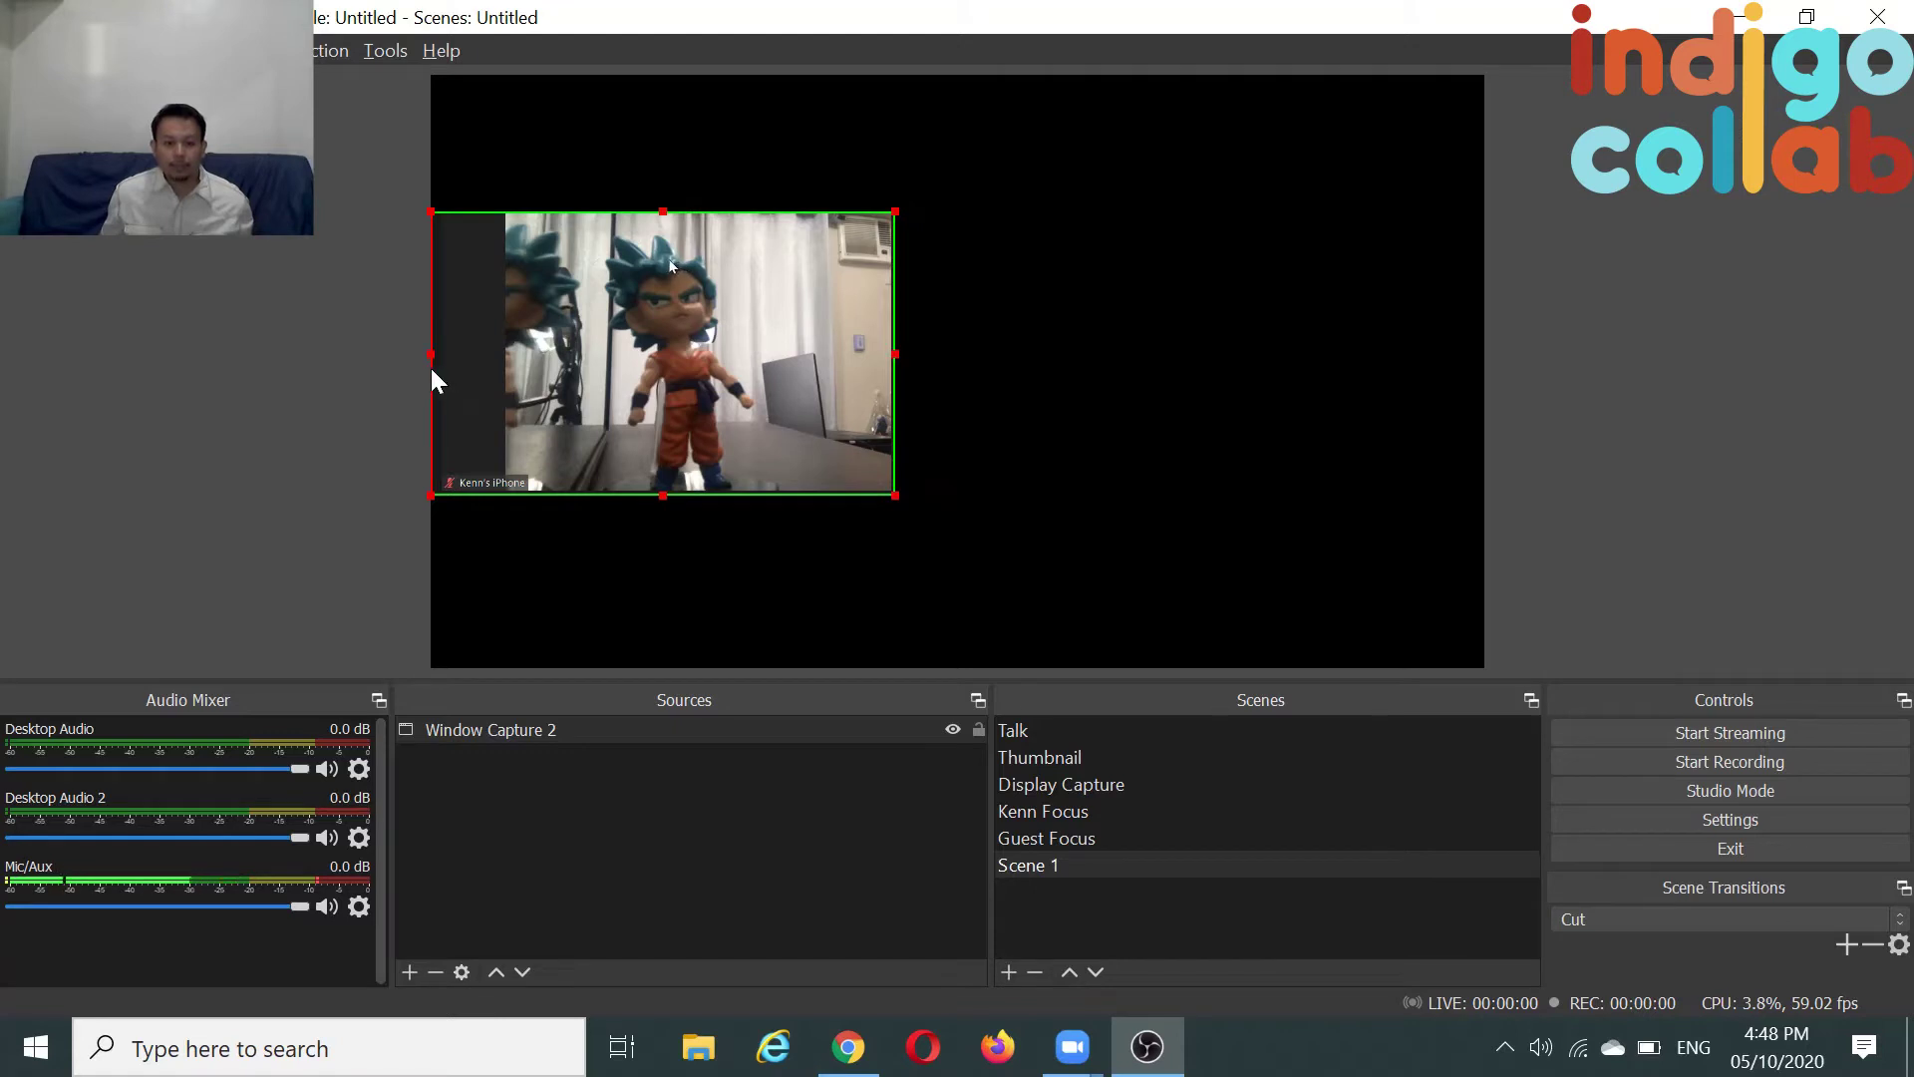
drag(431, 368, 534, 359)
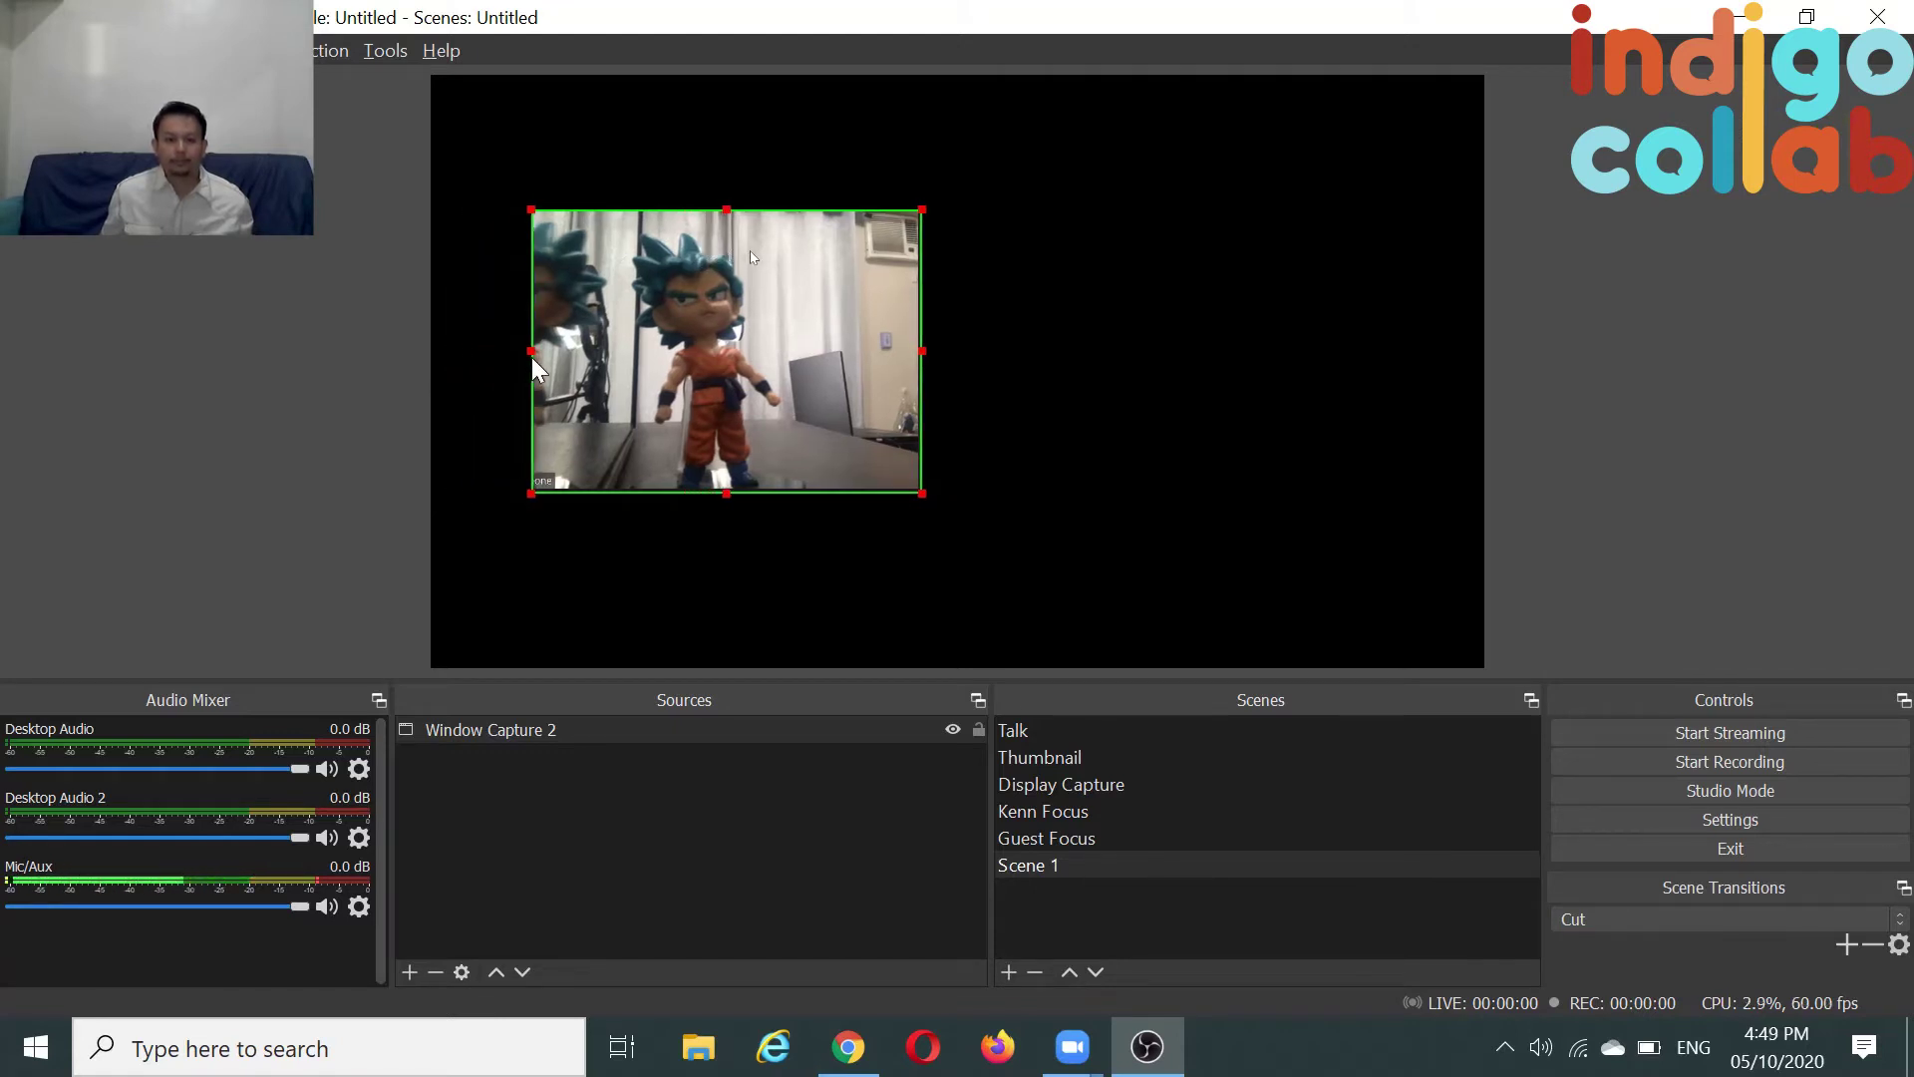
click(1702, 314)
drag(712, 400, 696, 410)
click(1148, 411)
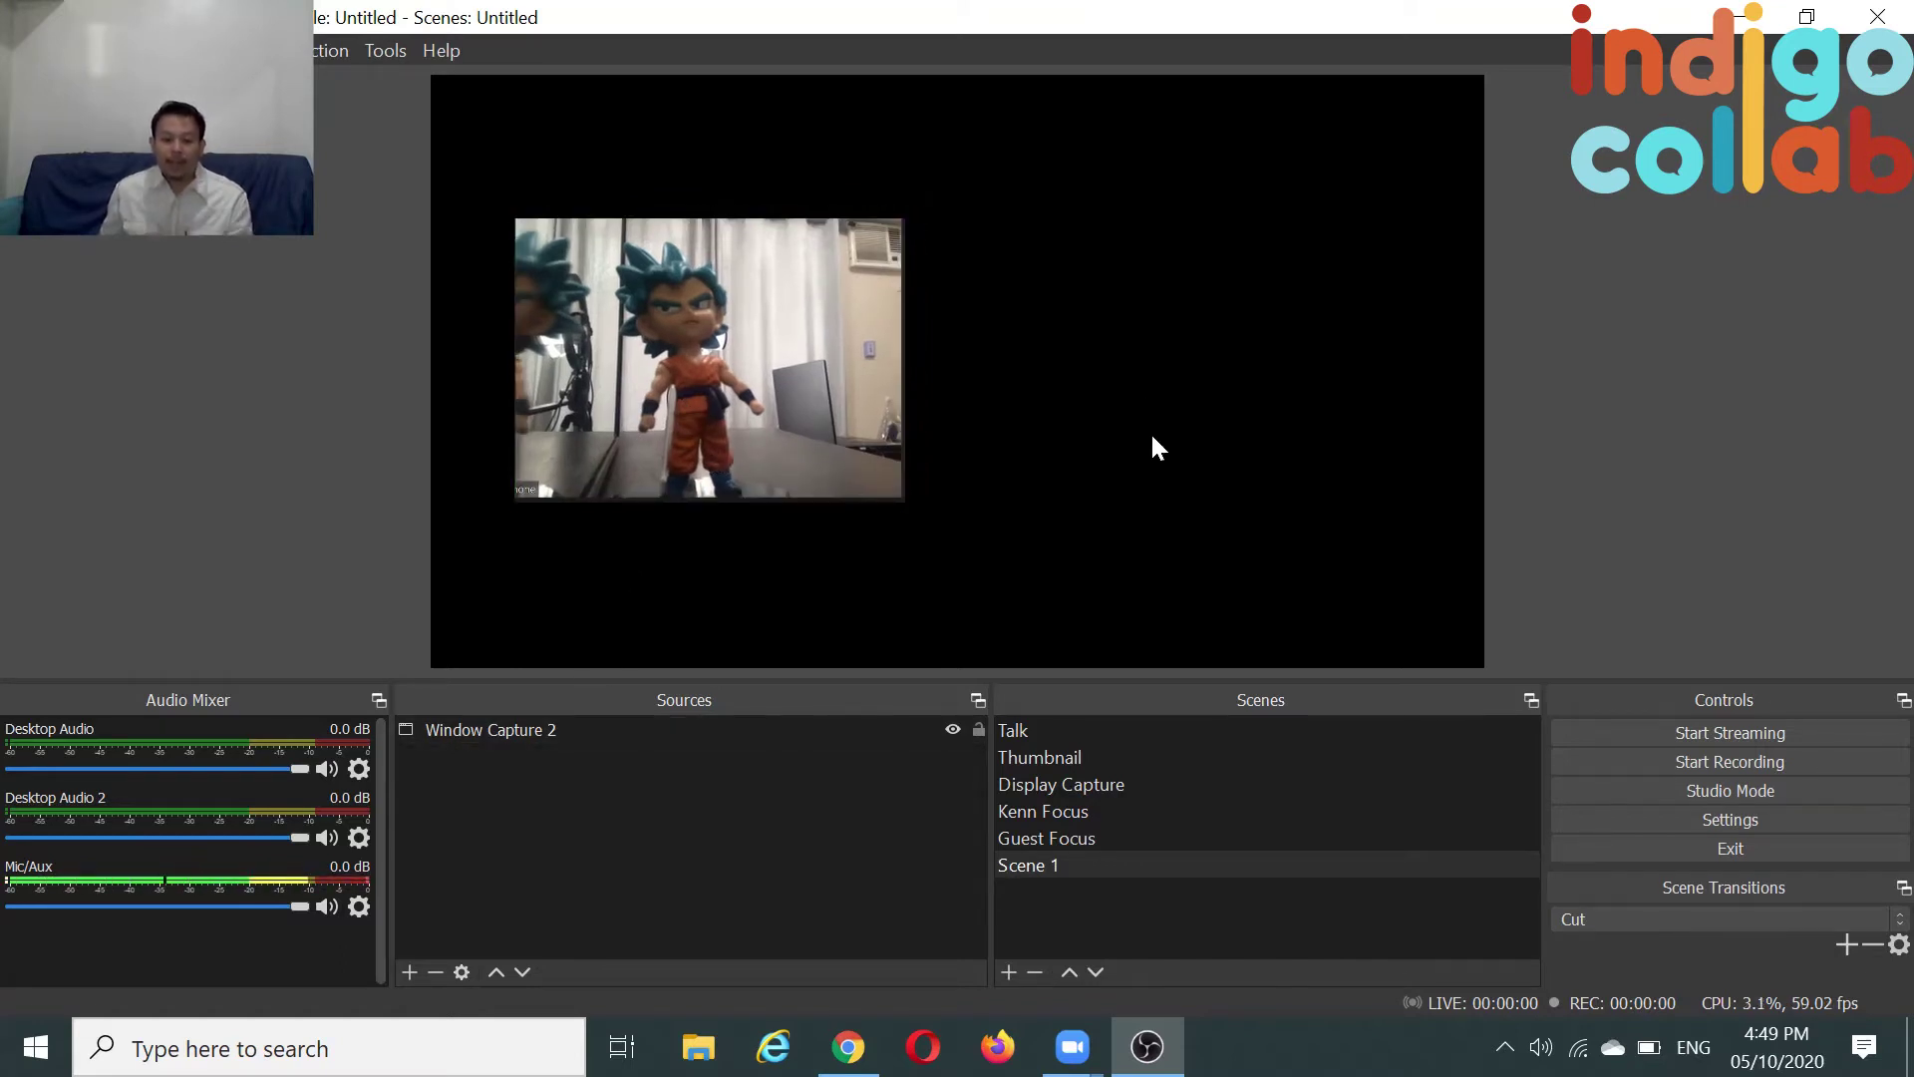
Add a second new Window Capture source of the Zoom Meeting window, using the Windows Graphics Capture (Windows 10 1903 and up) method.
right_click(1181, 393)
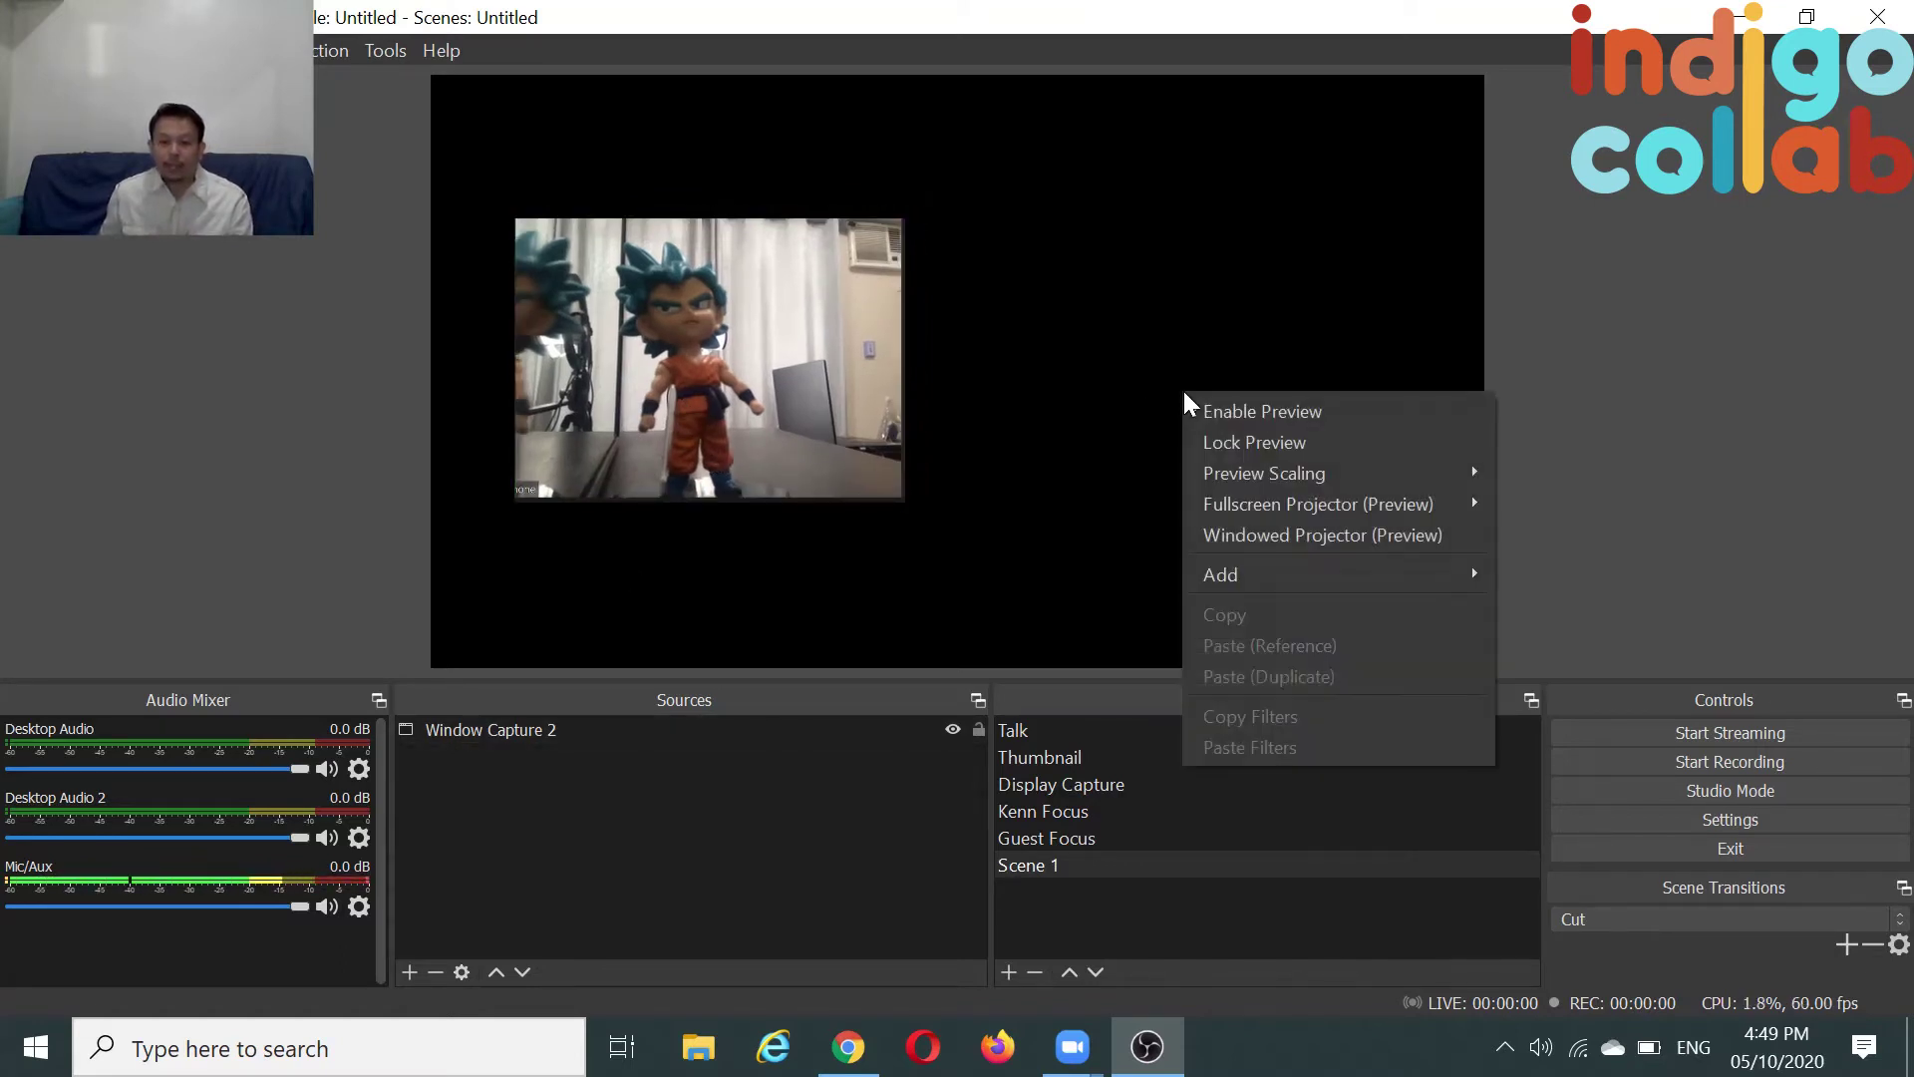
mouse_move(1253, 576)
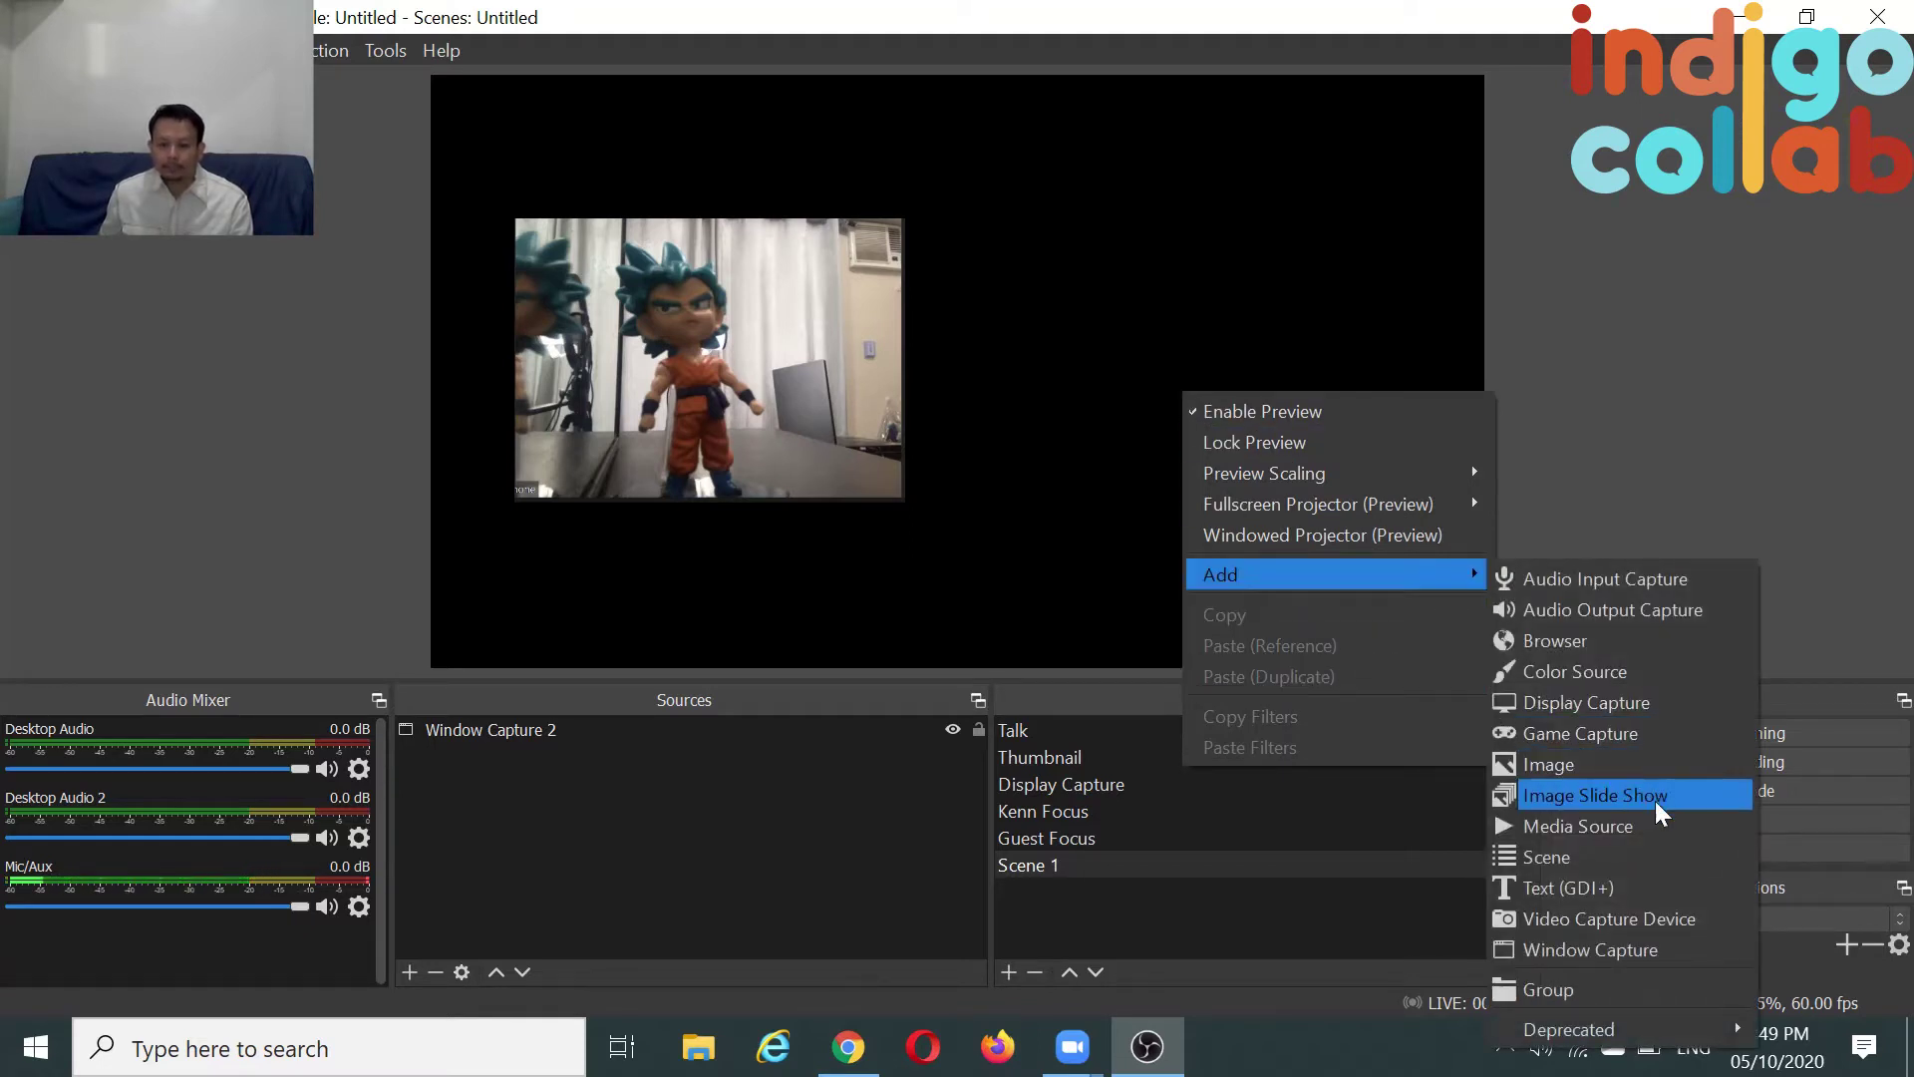
click(1618, 959)
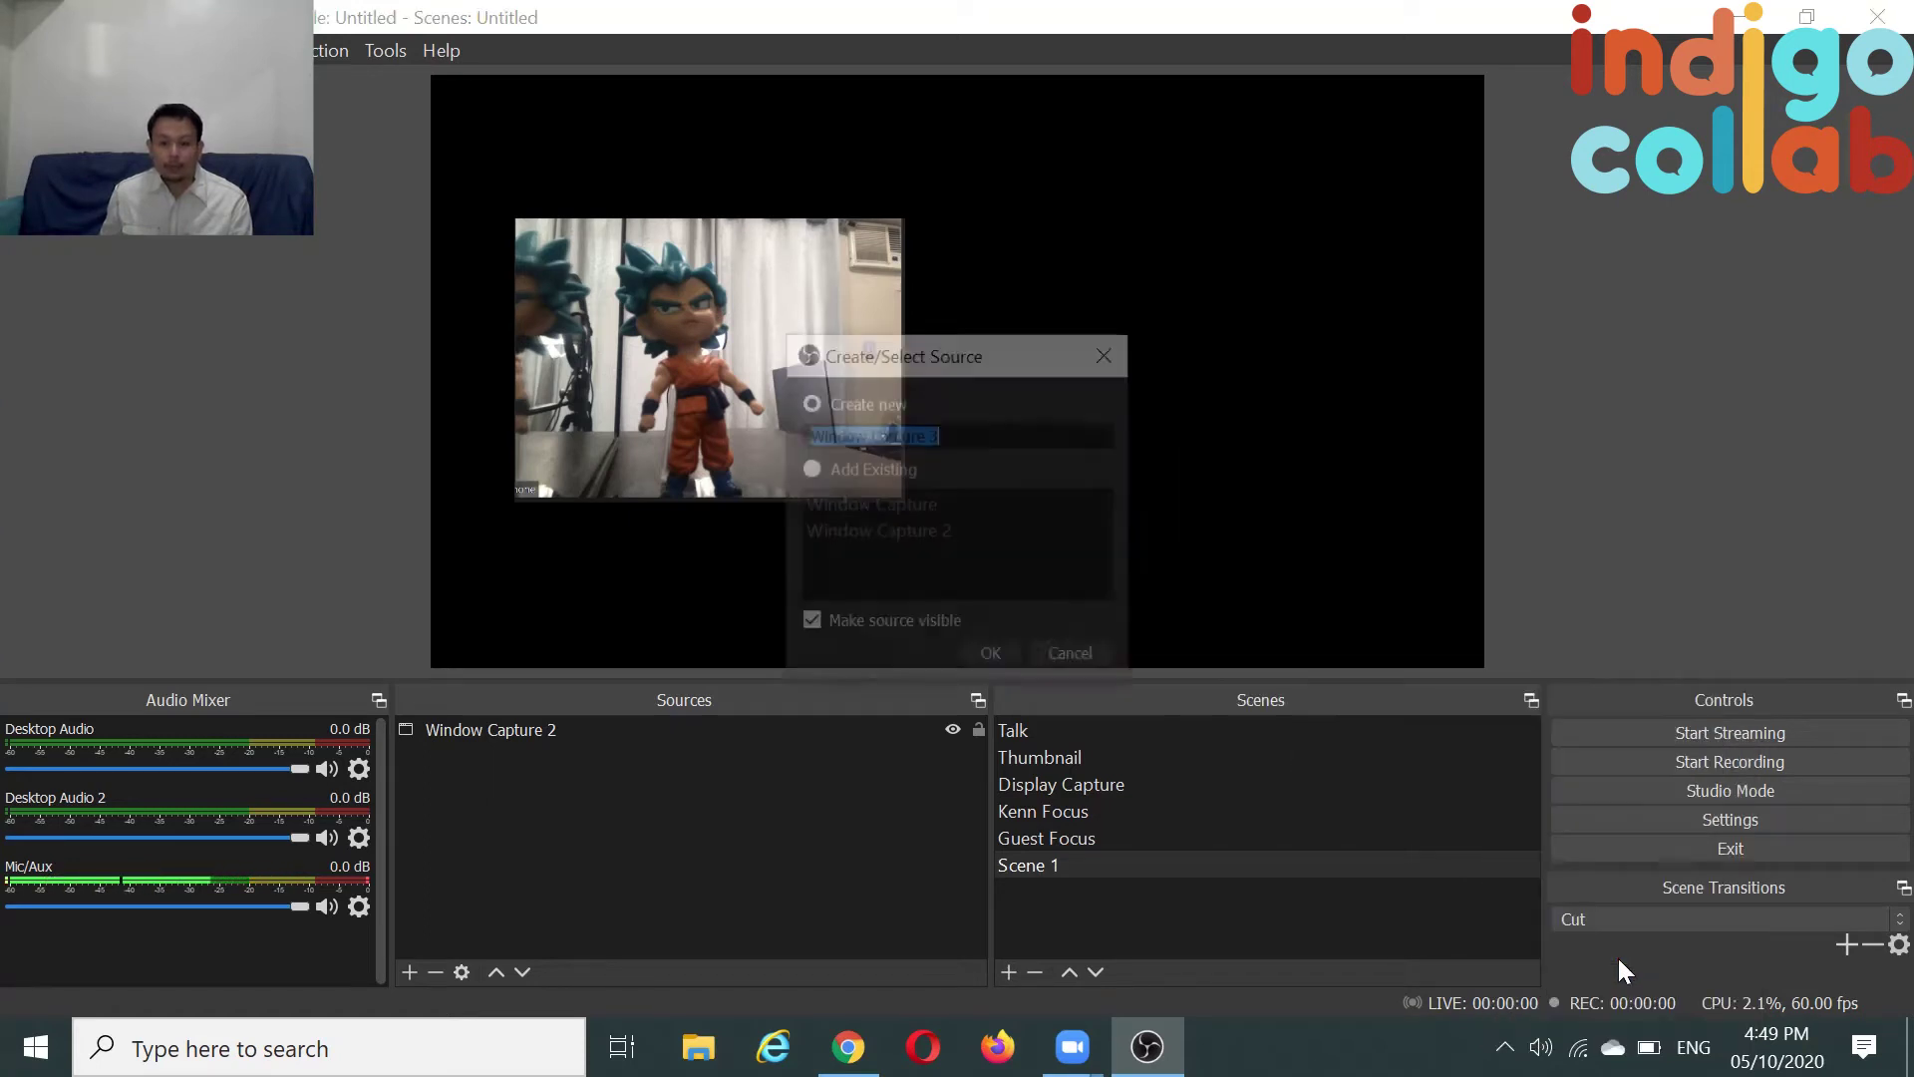
click(991, 656)
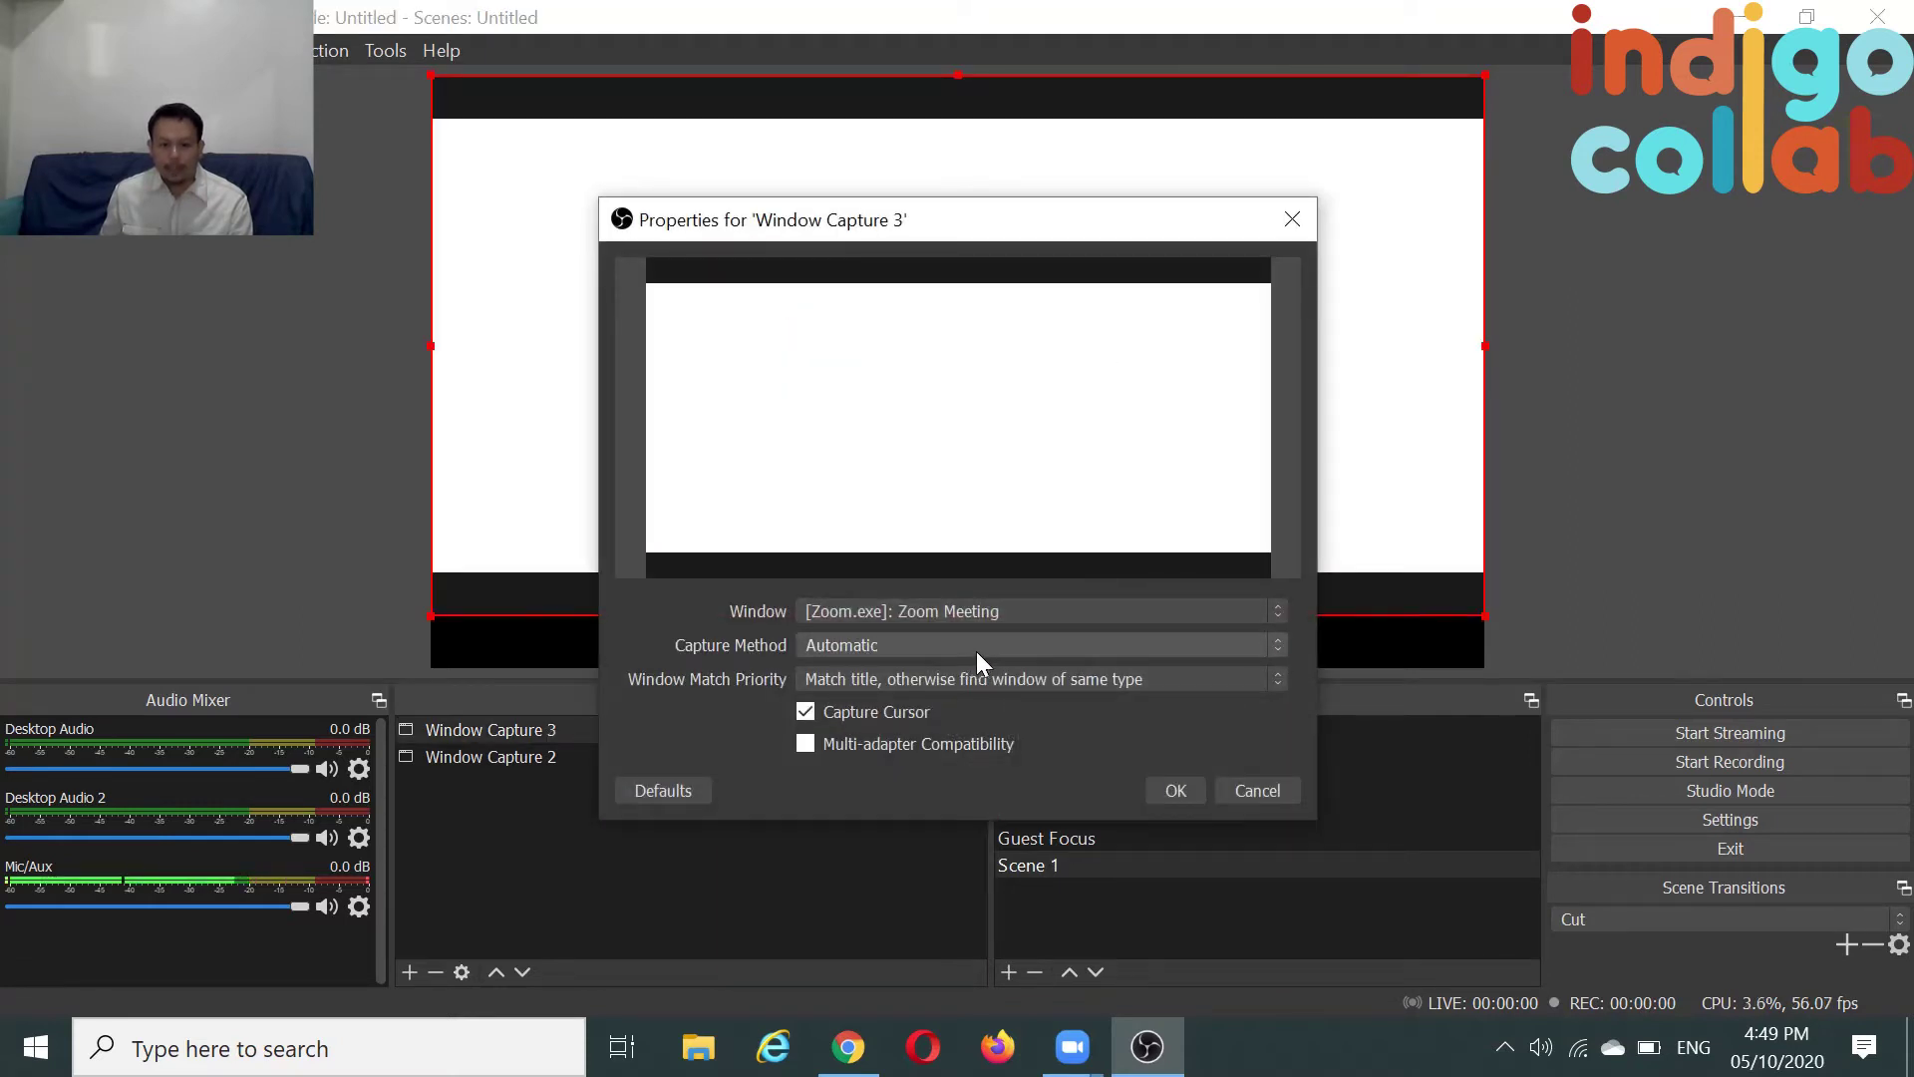
click(977, 650)
click(967, 701)
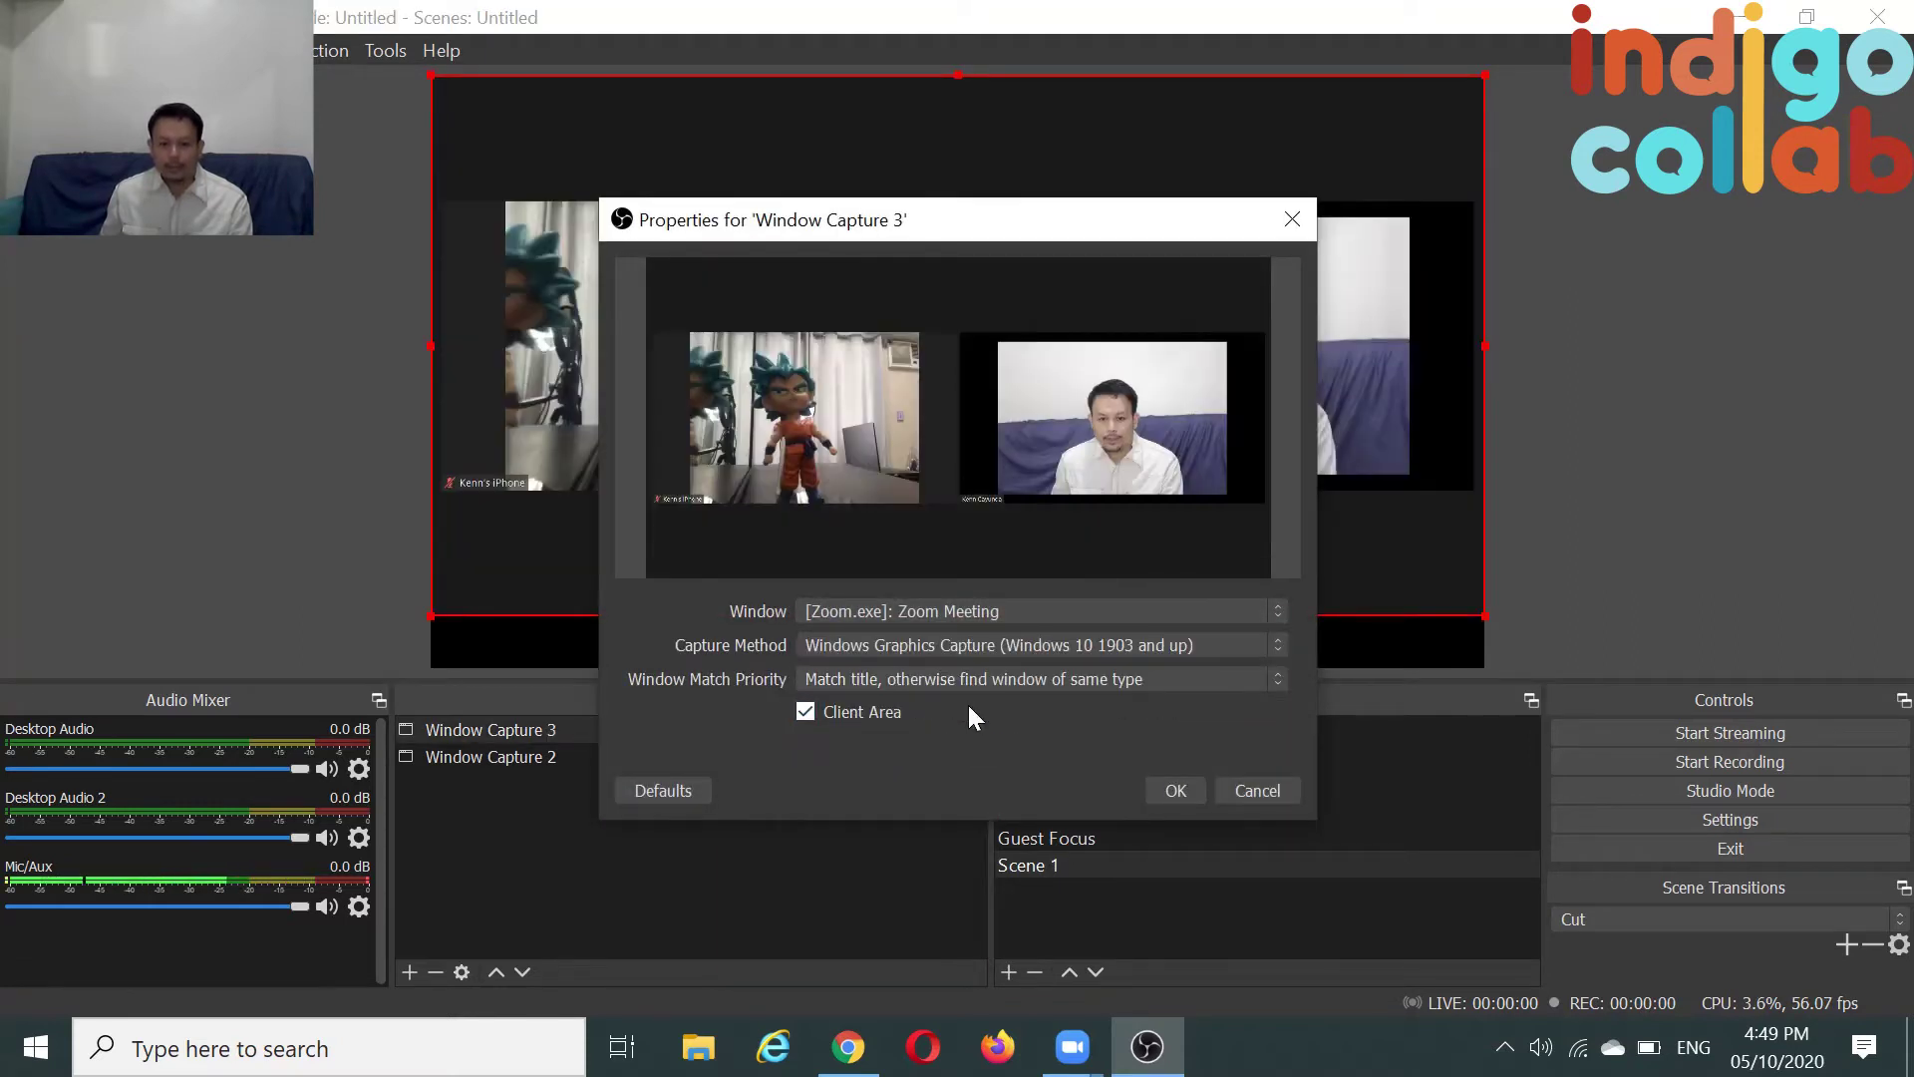
click(1165, 791)
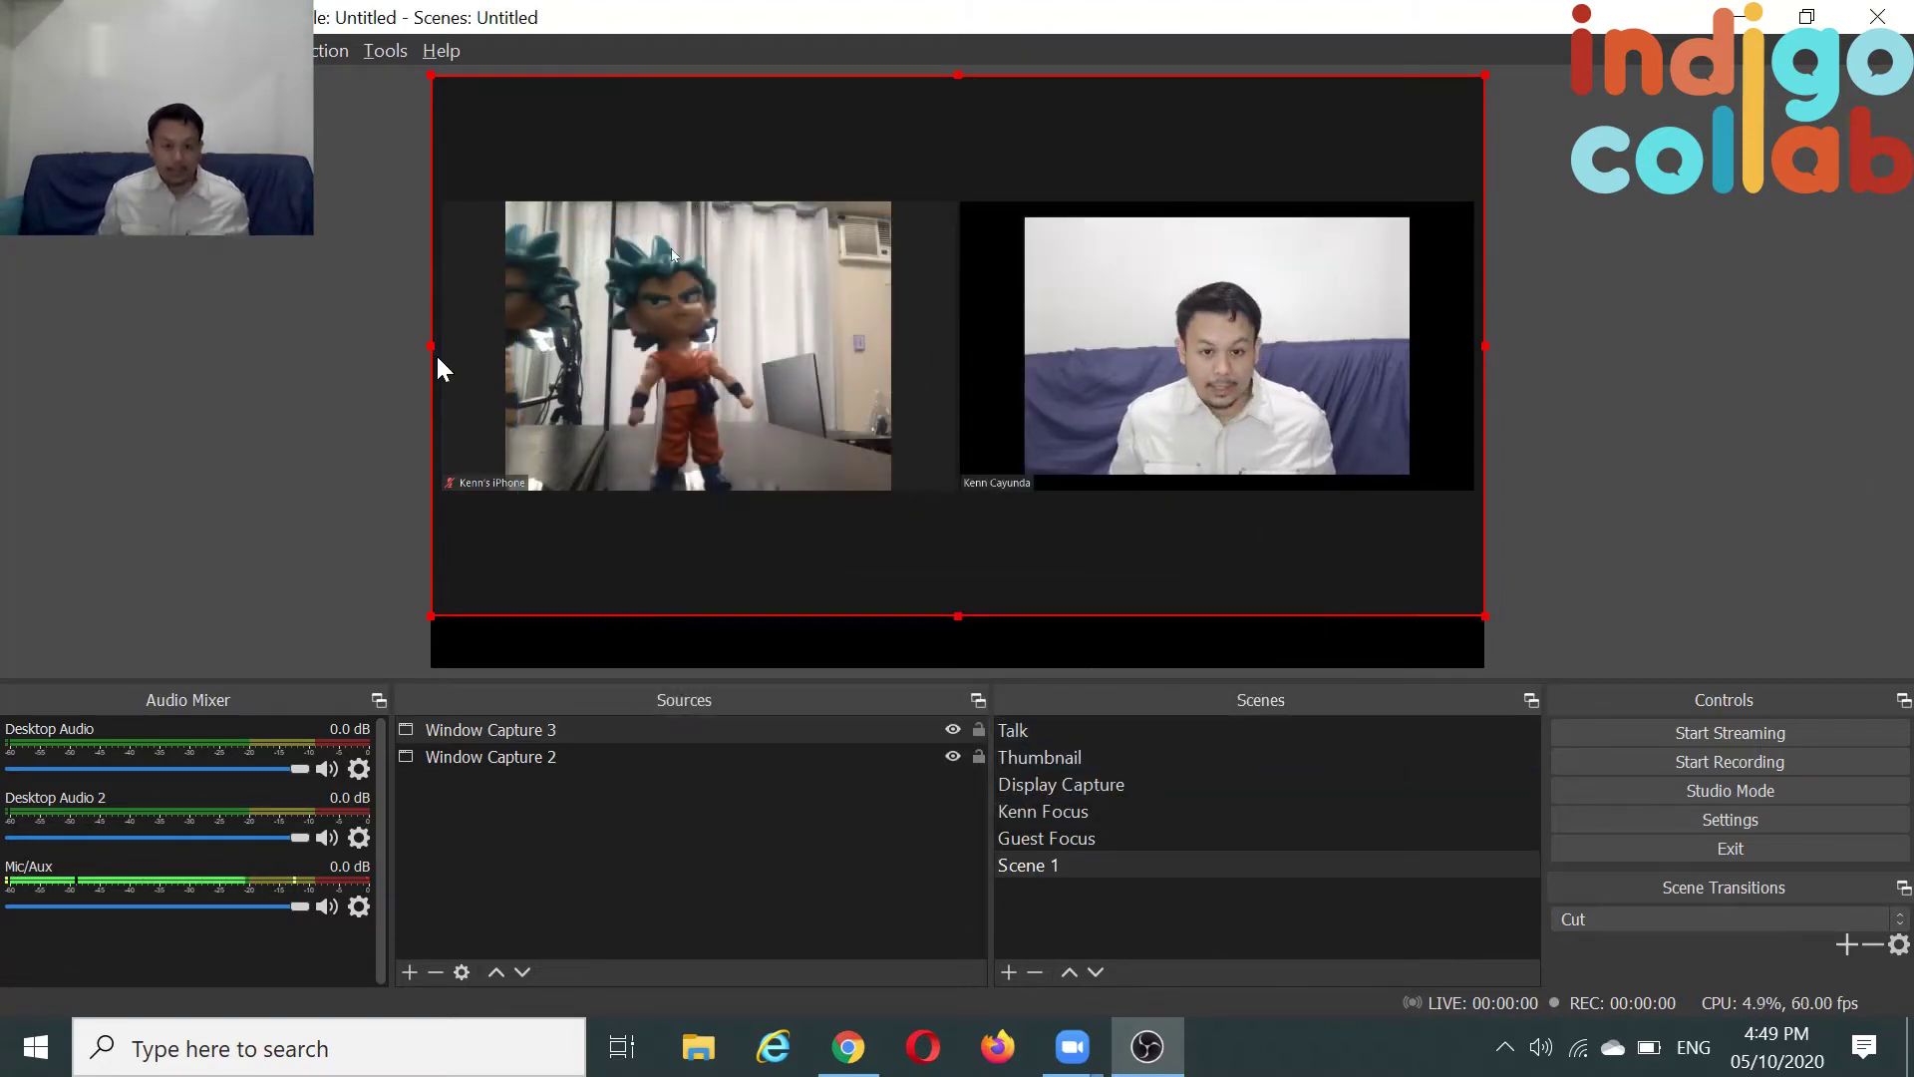
Crop the new Zoom window capture on all four sides to the webcam video of the participant in the white shirt.
key(alt)
drag(432, 345, 1028, 392)
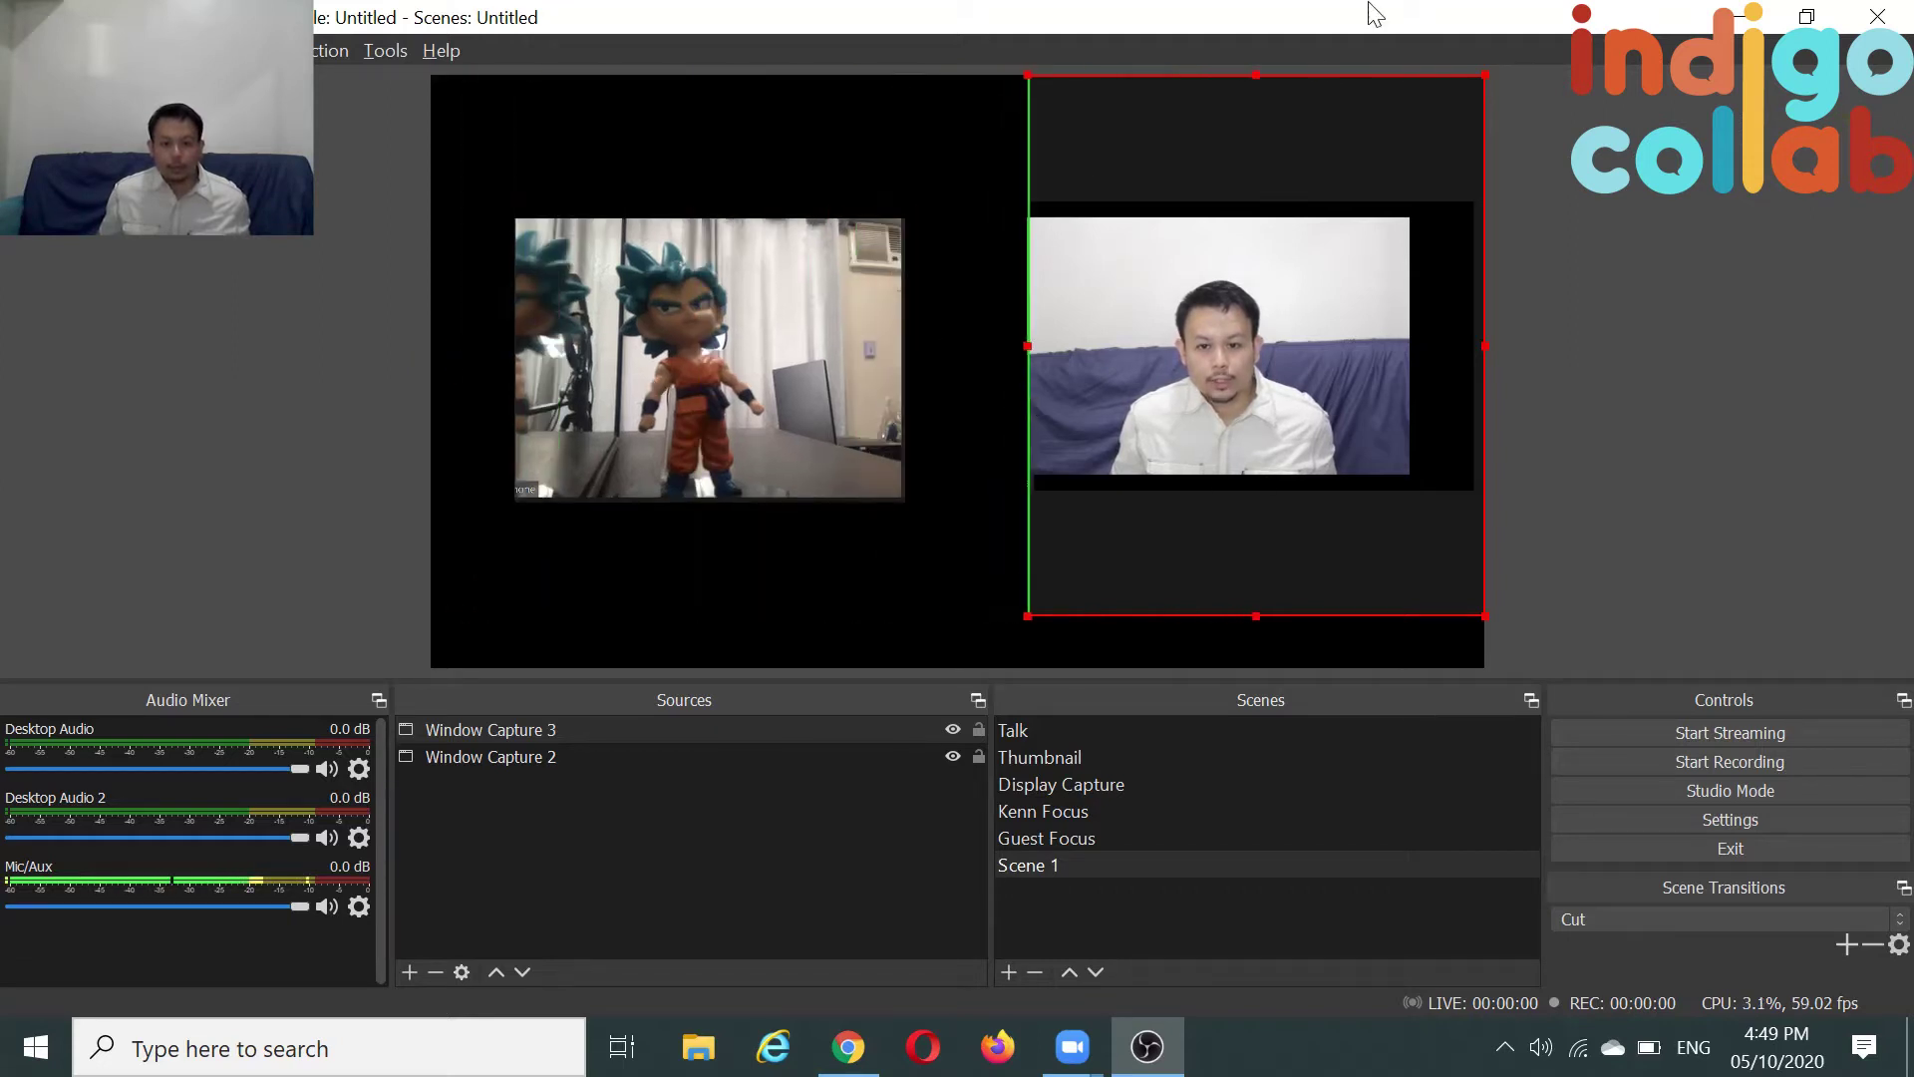
drag(1258, 75, 1267, 216)
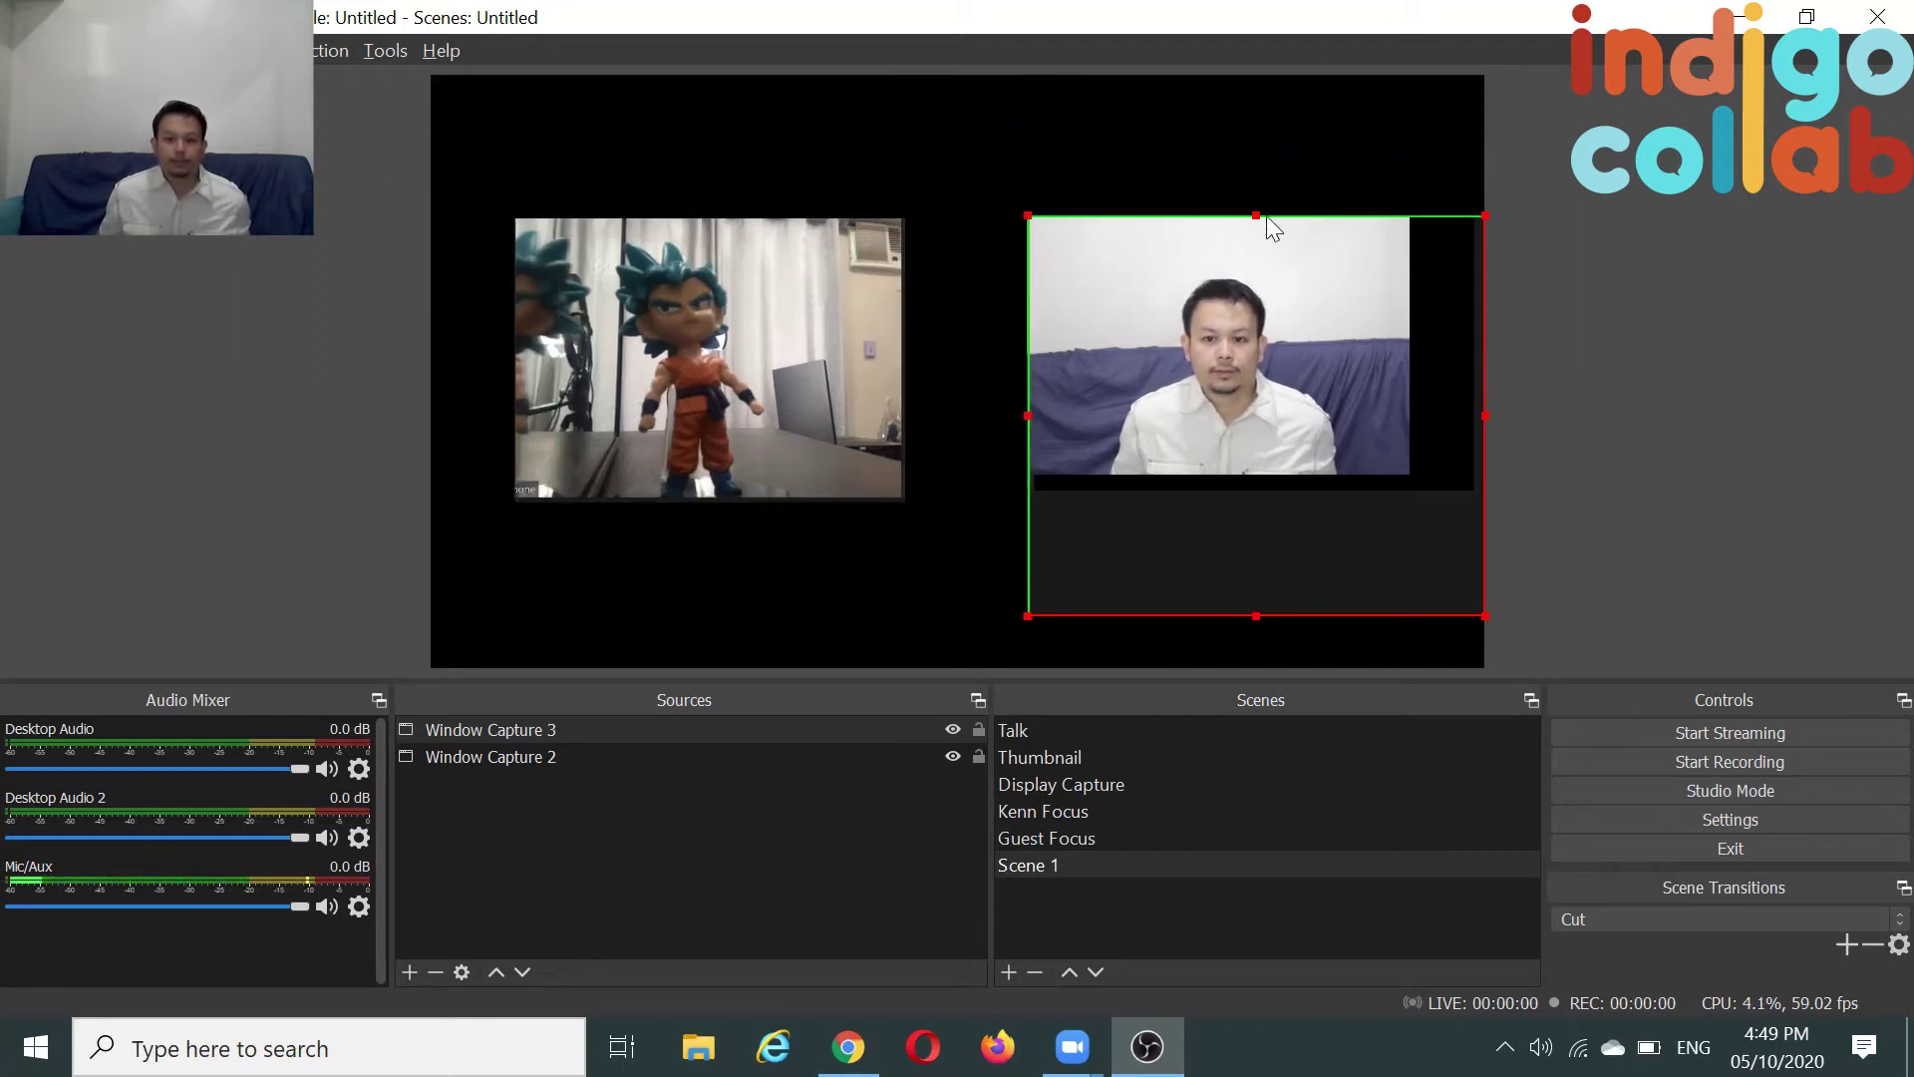
drag(1487, 417, 1410, 418)
drag(1223, 617, 1221, 425)
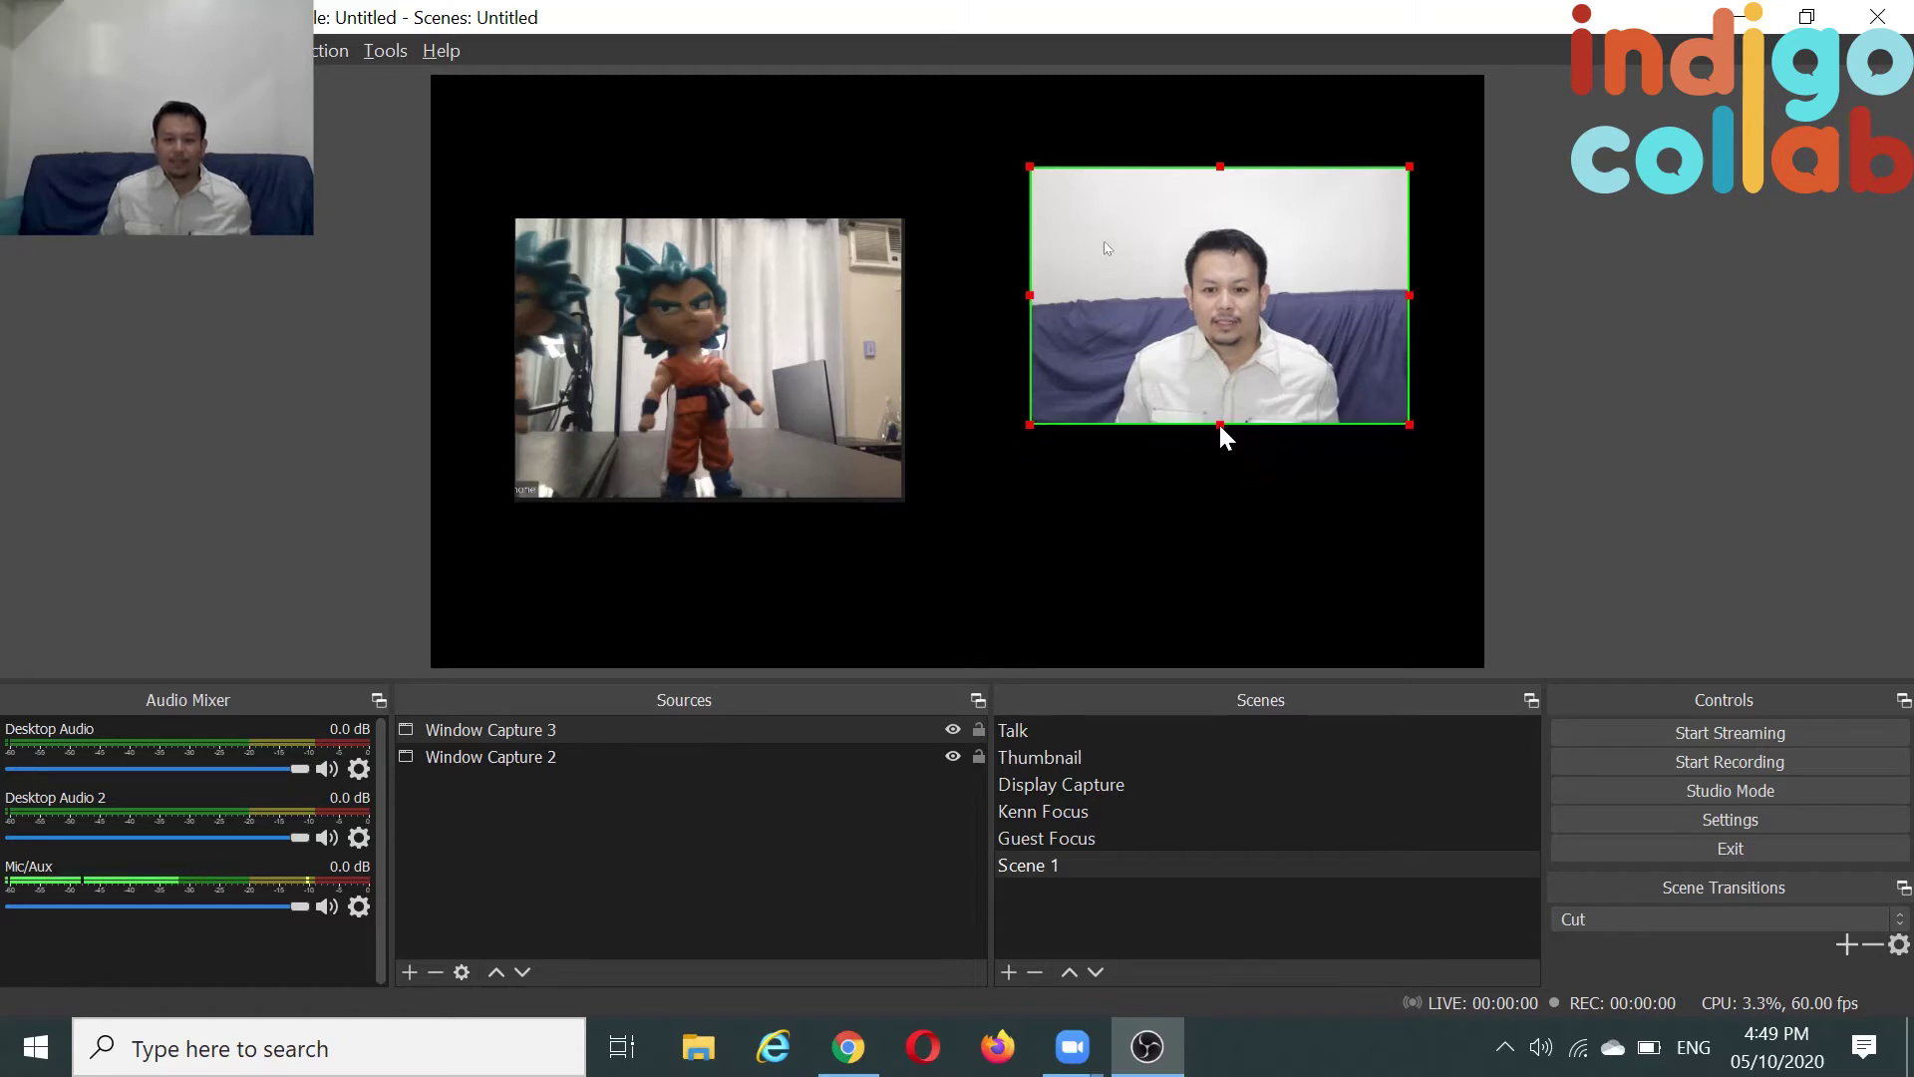
Move the cropped webcam capture down on the canvas so it sits beside the iPhone participant's video, and deselect it.
click(1592, 410)
drag(1218, 357, 1241, 408)
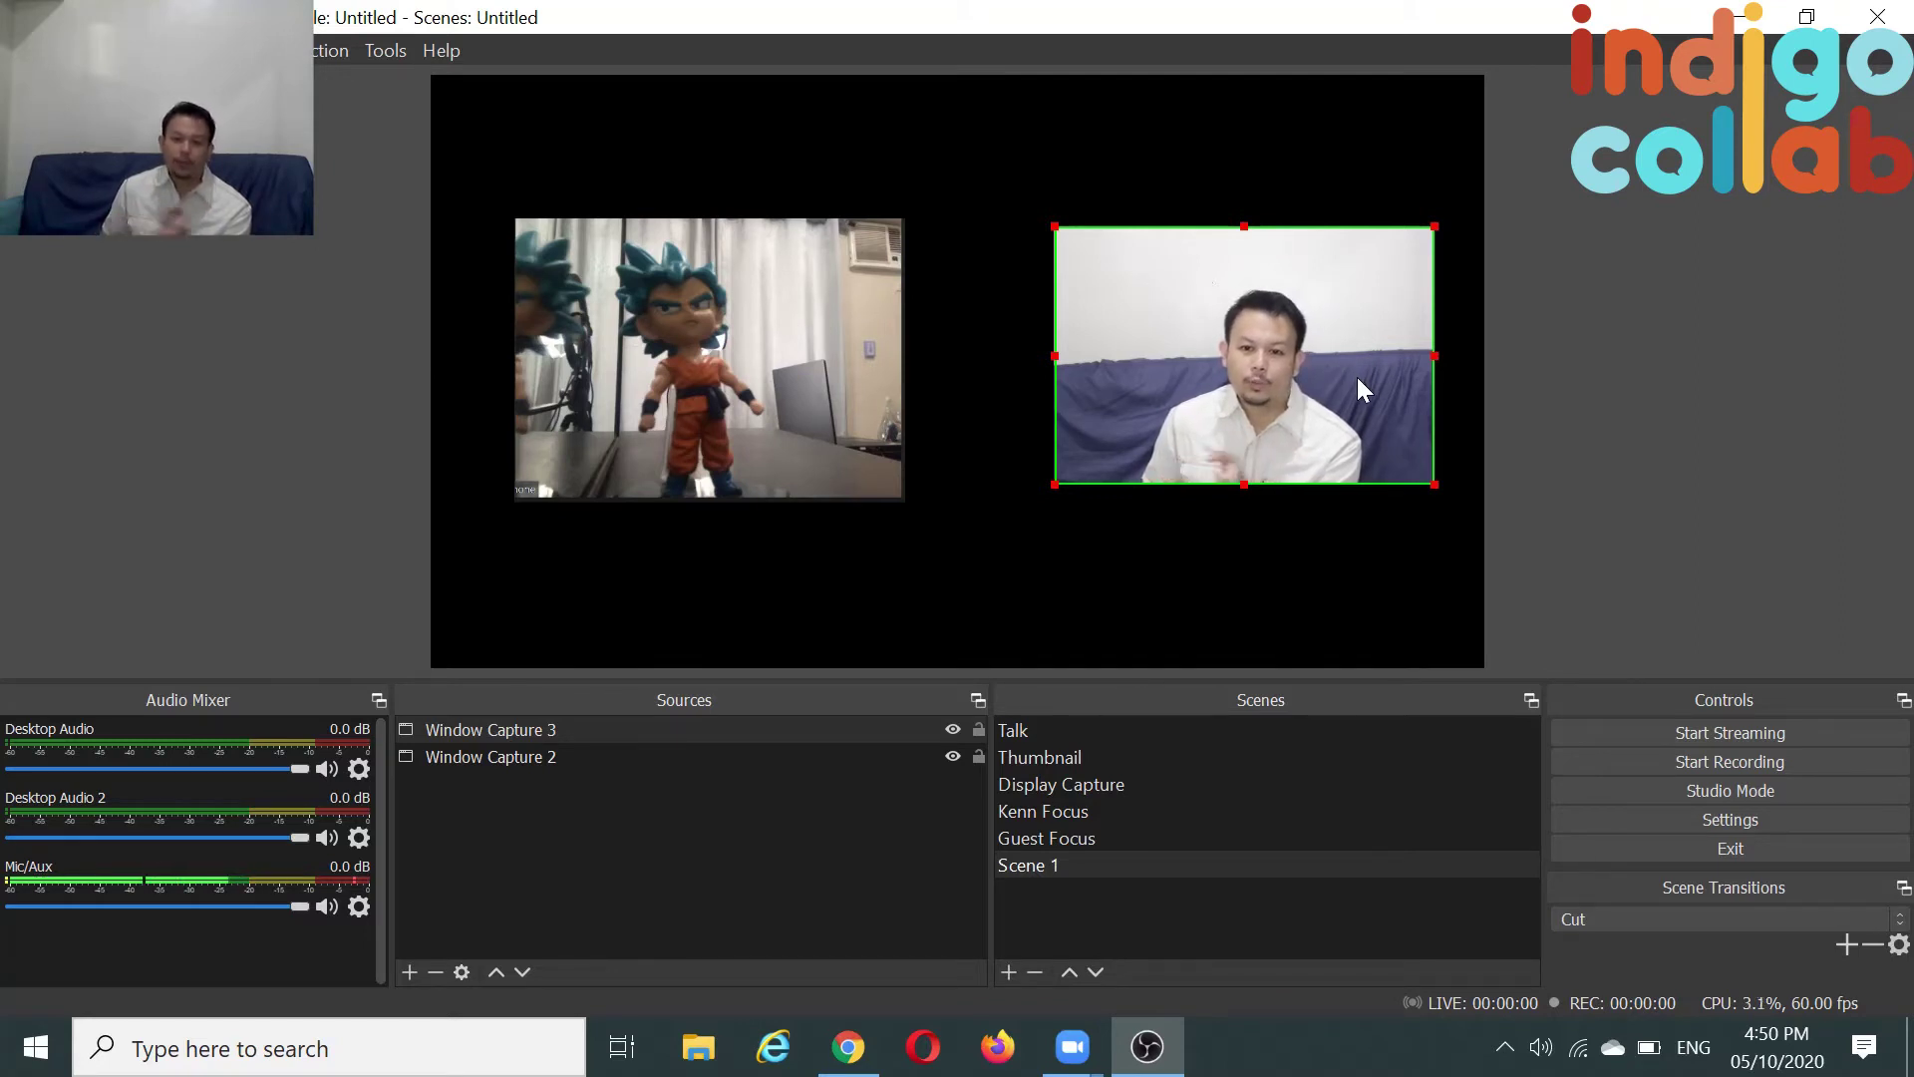
mouse_move(1328, 359)
mouse_down()
mouse_move(1306, 392)
mouse_move(1297, 370)
mouse_up()
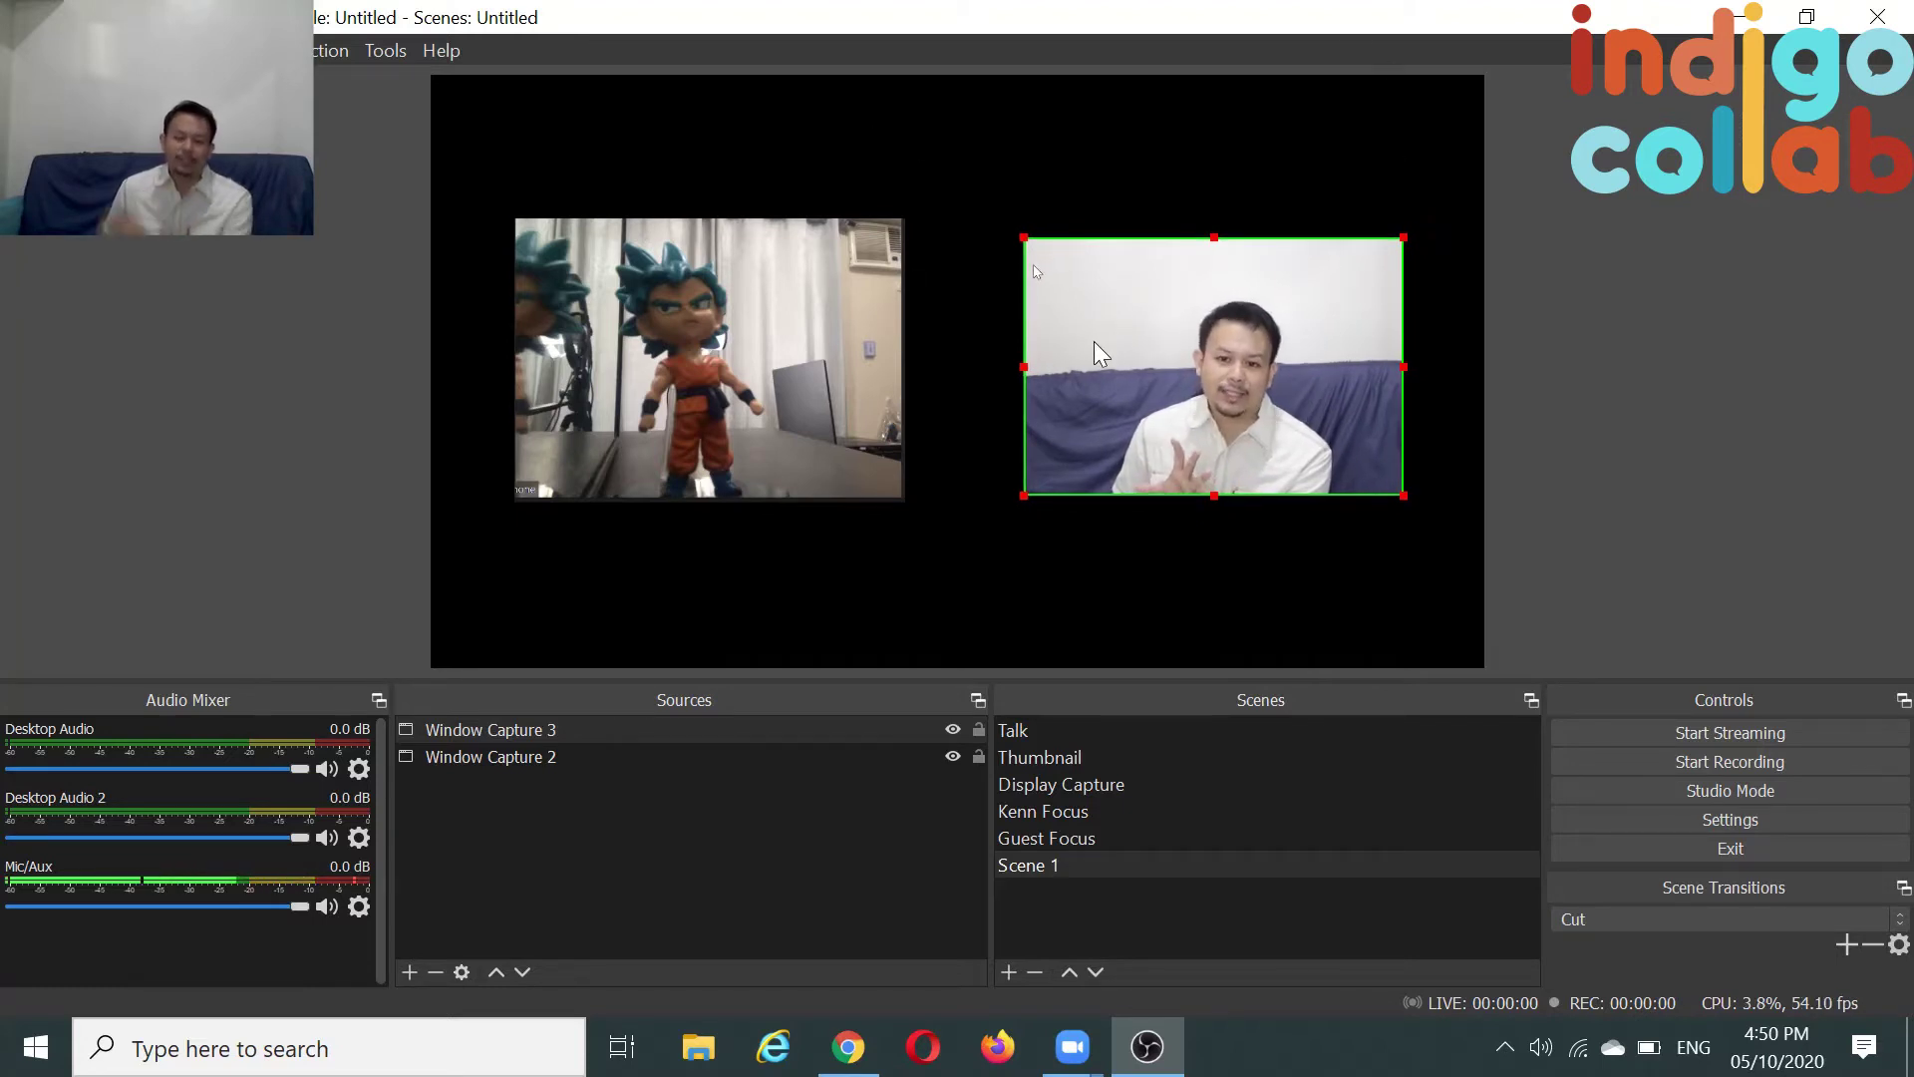
click(1063, 175)
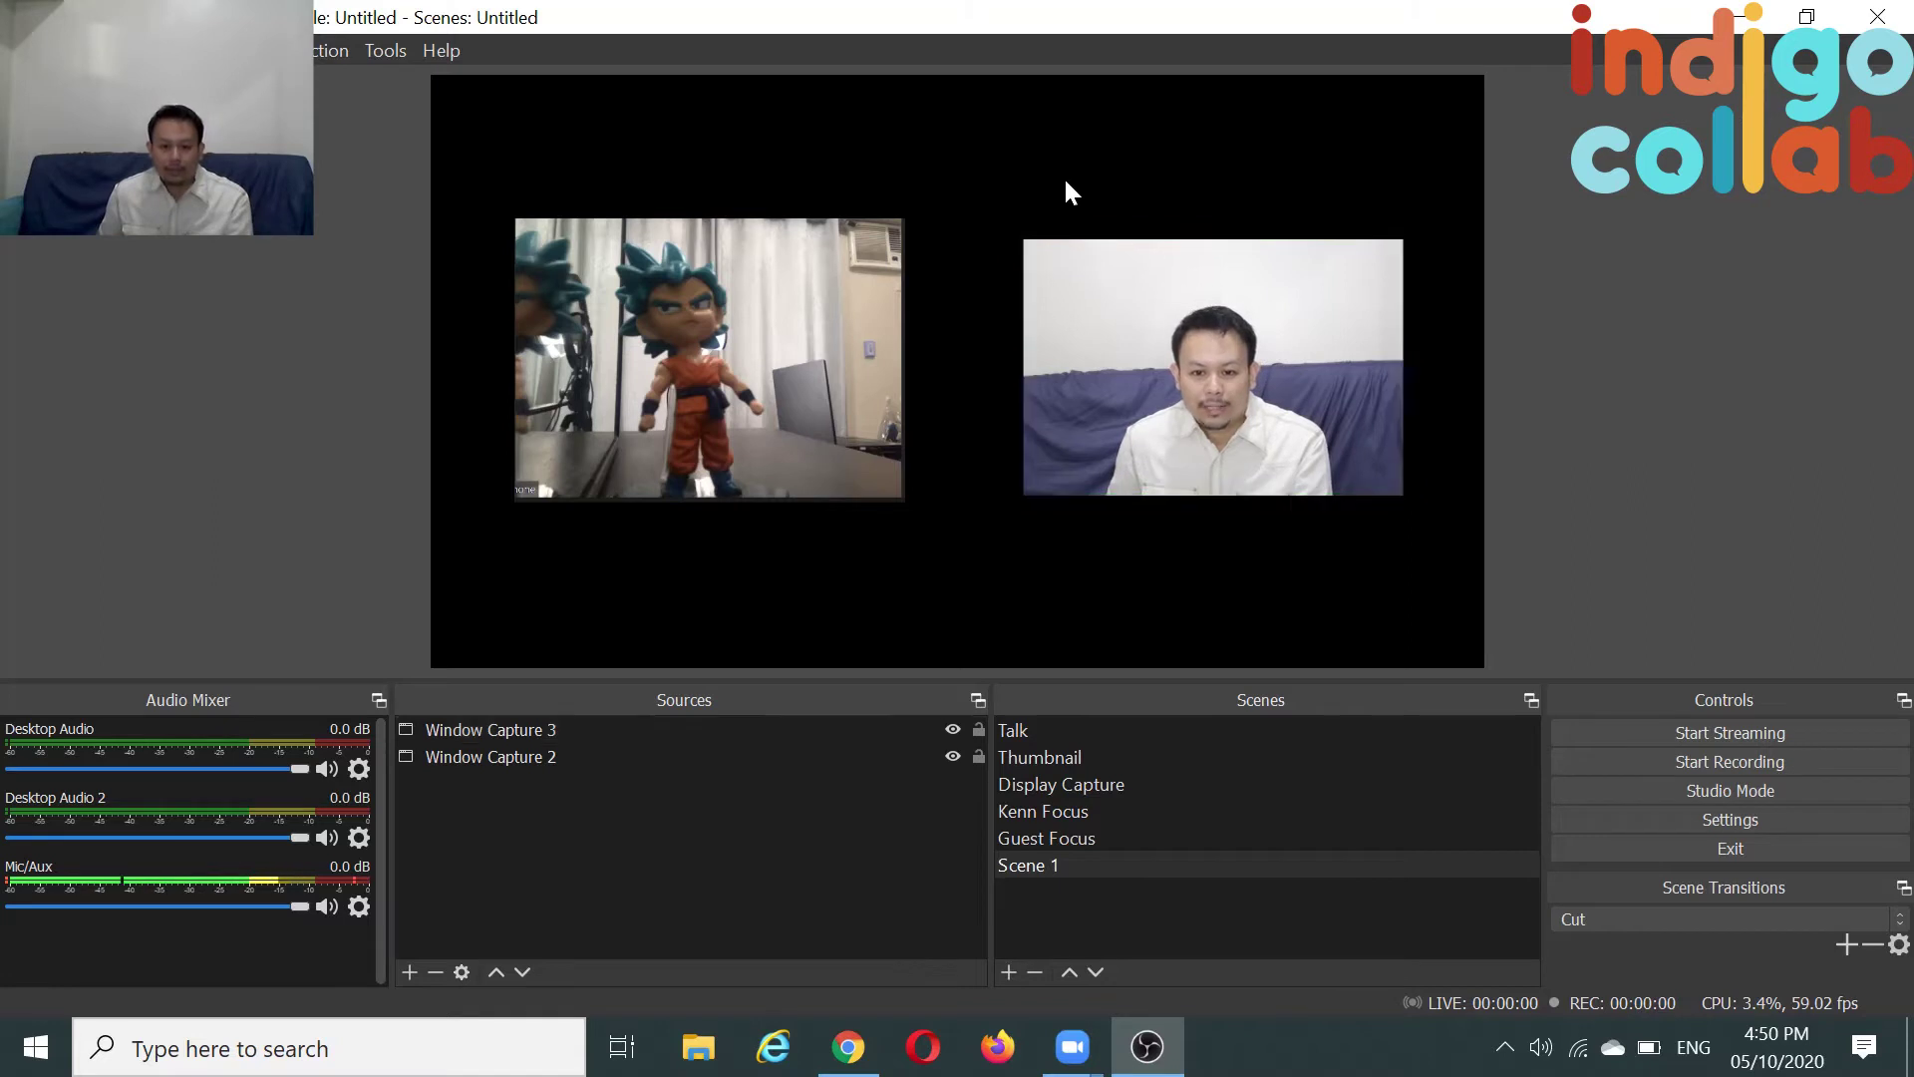
Add a new Image source with background4.png and place it beneath both window captures in the source order.
right_click(1079, 145)
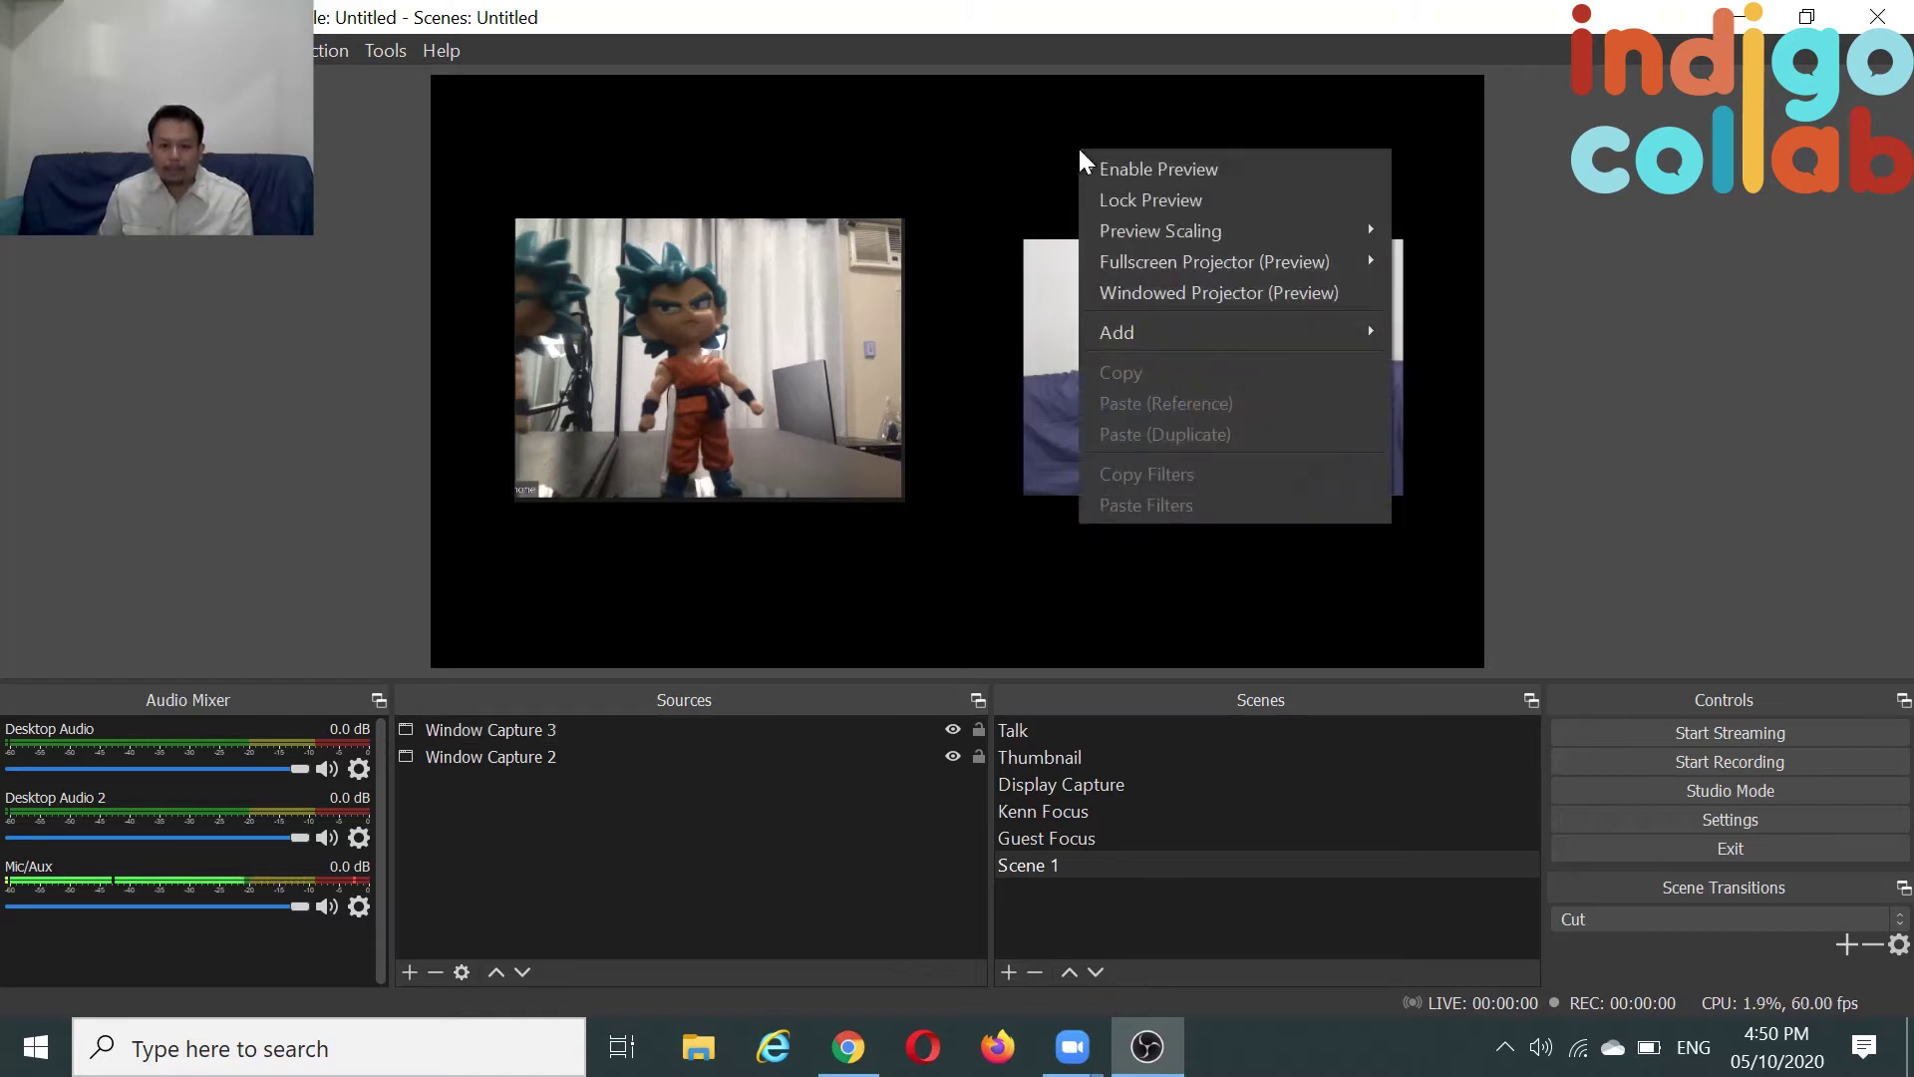
mouse_move(1165, 332)
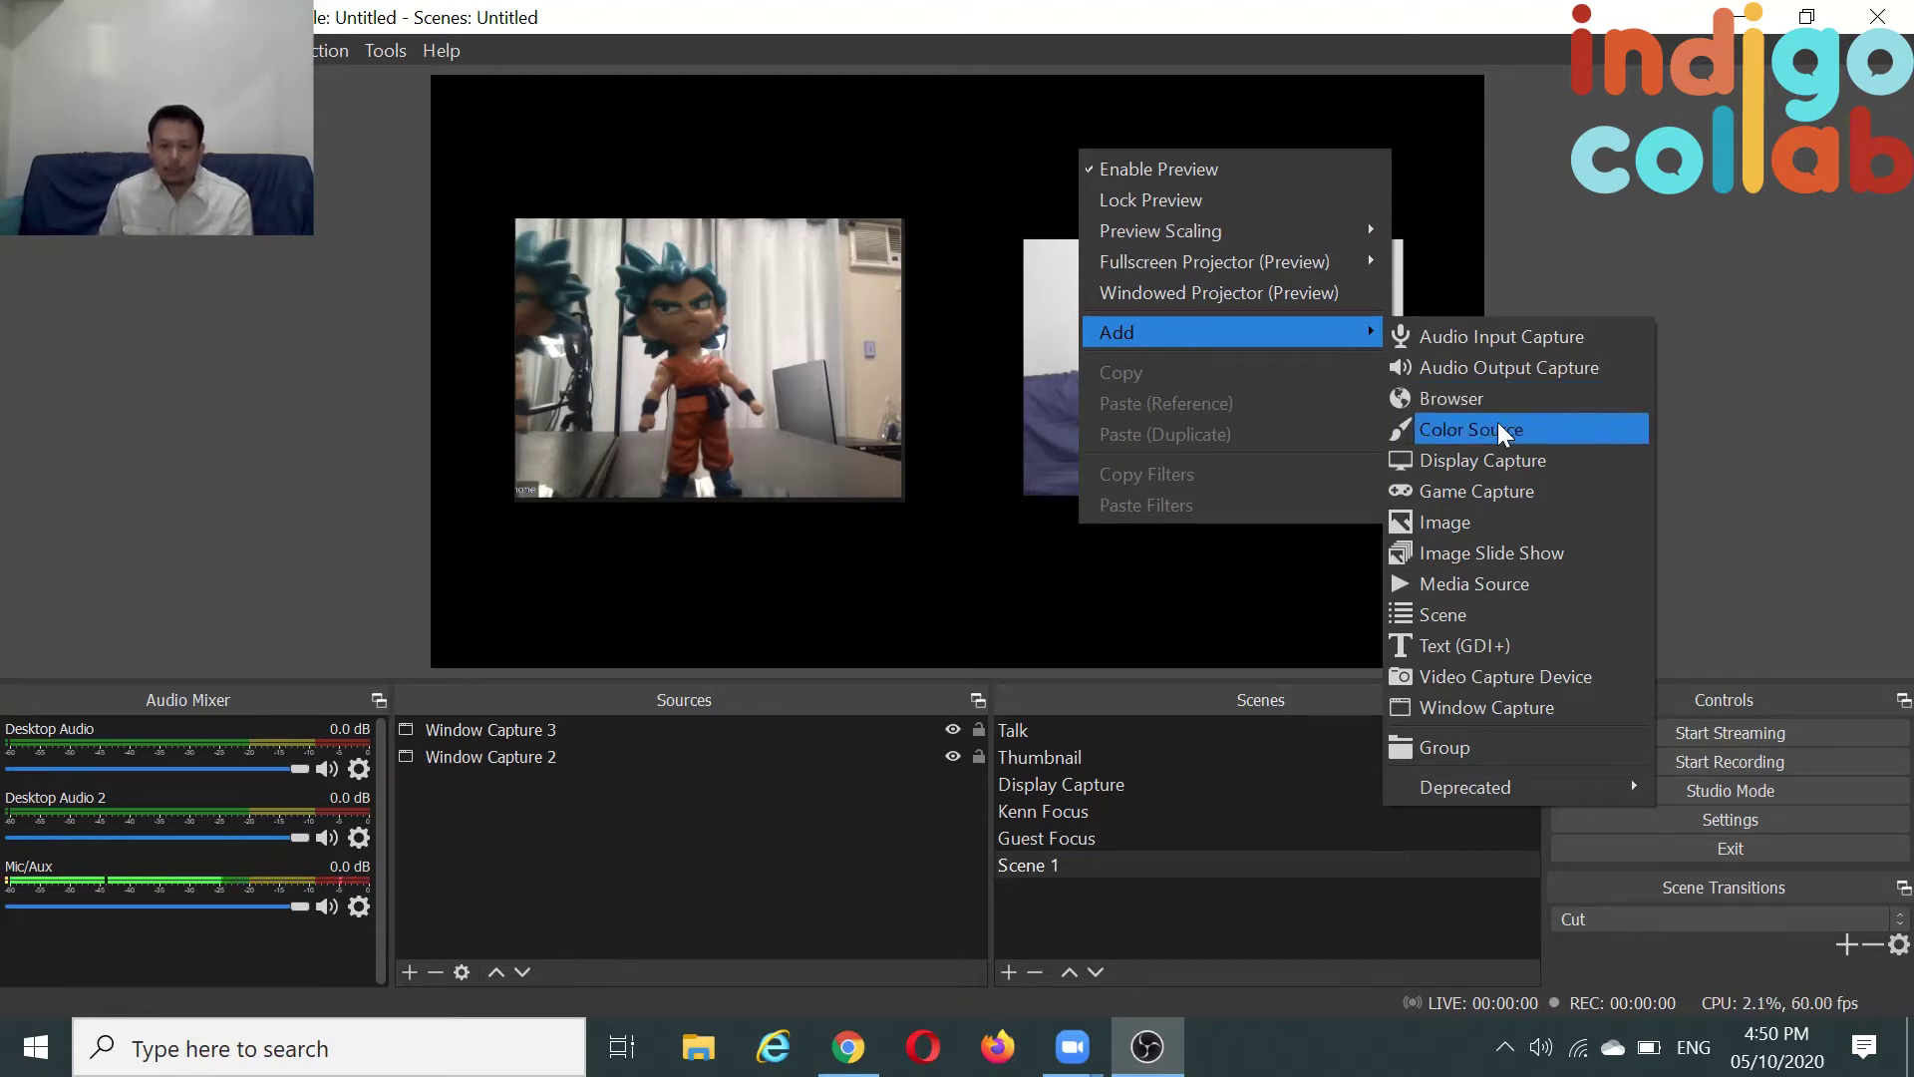
click(1488, 521)
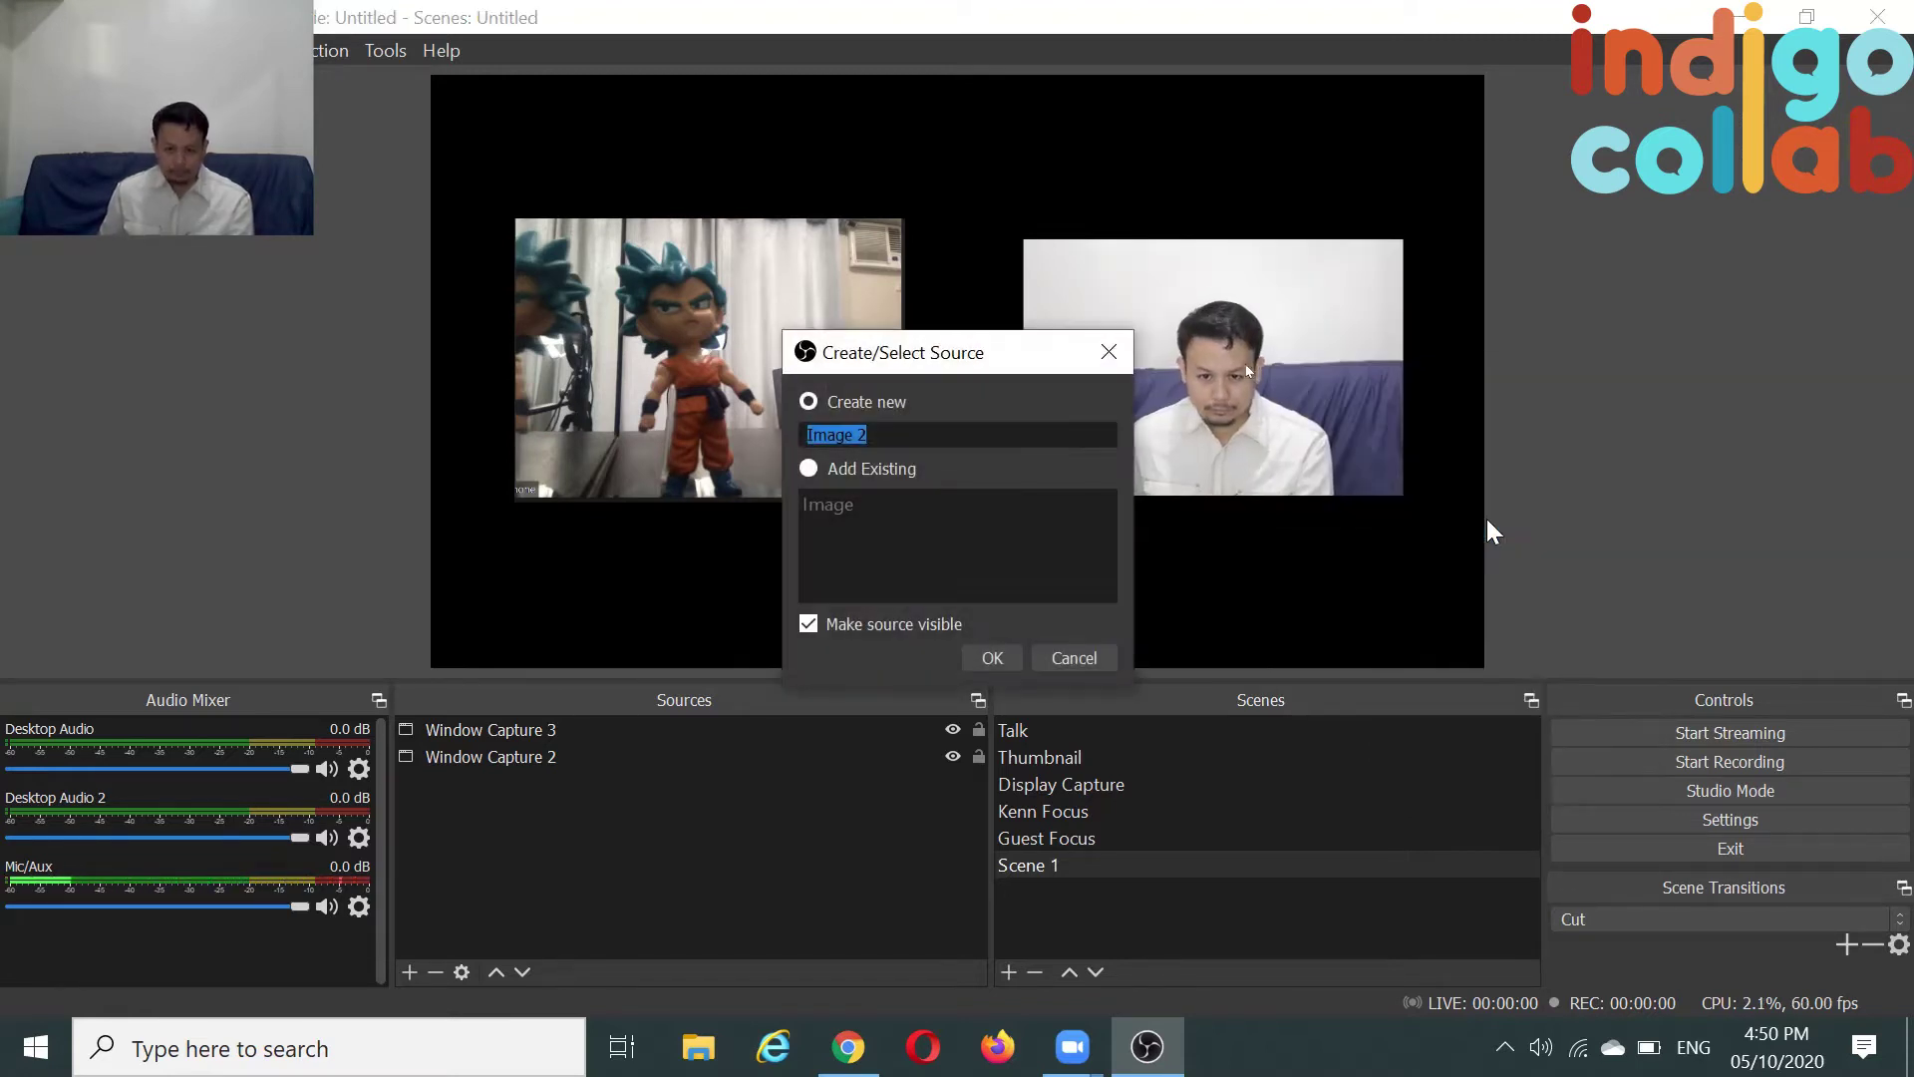
click(1000, 653)
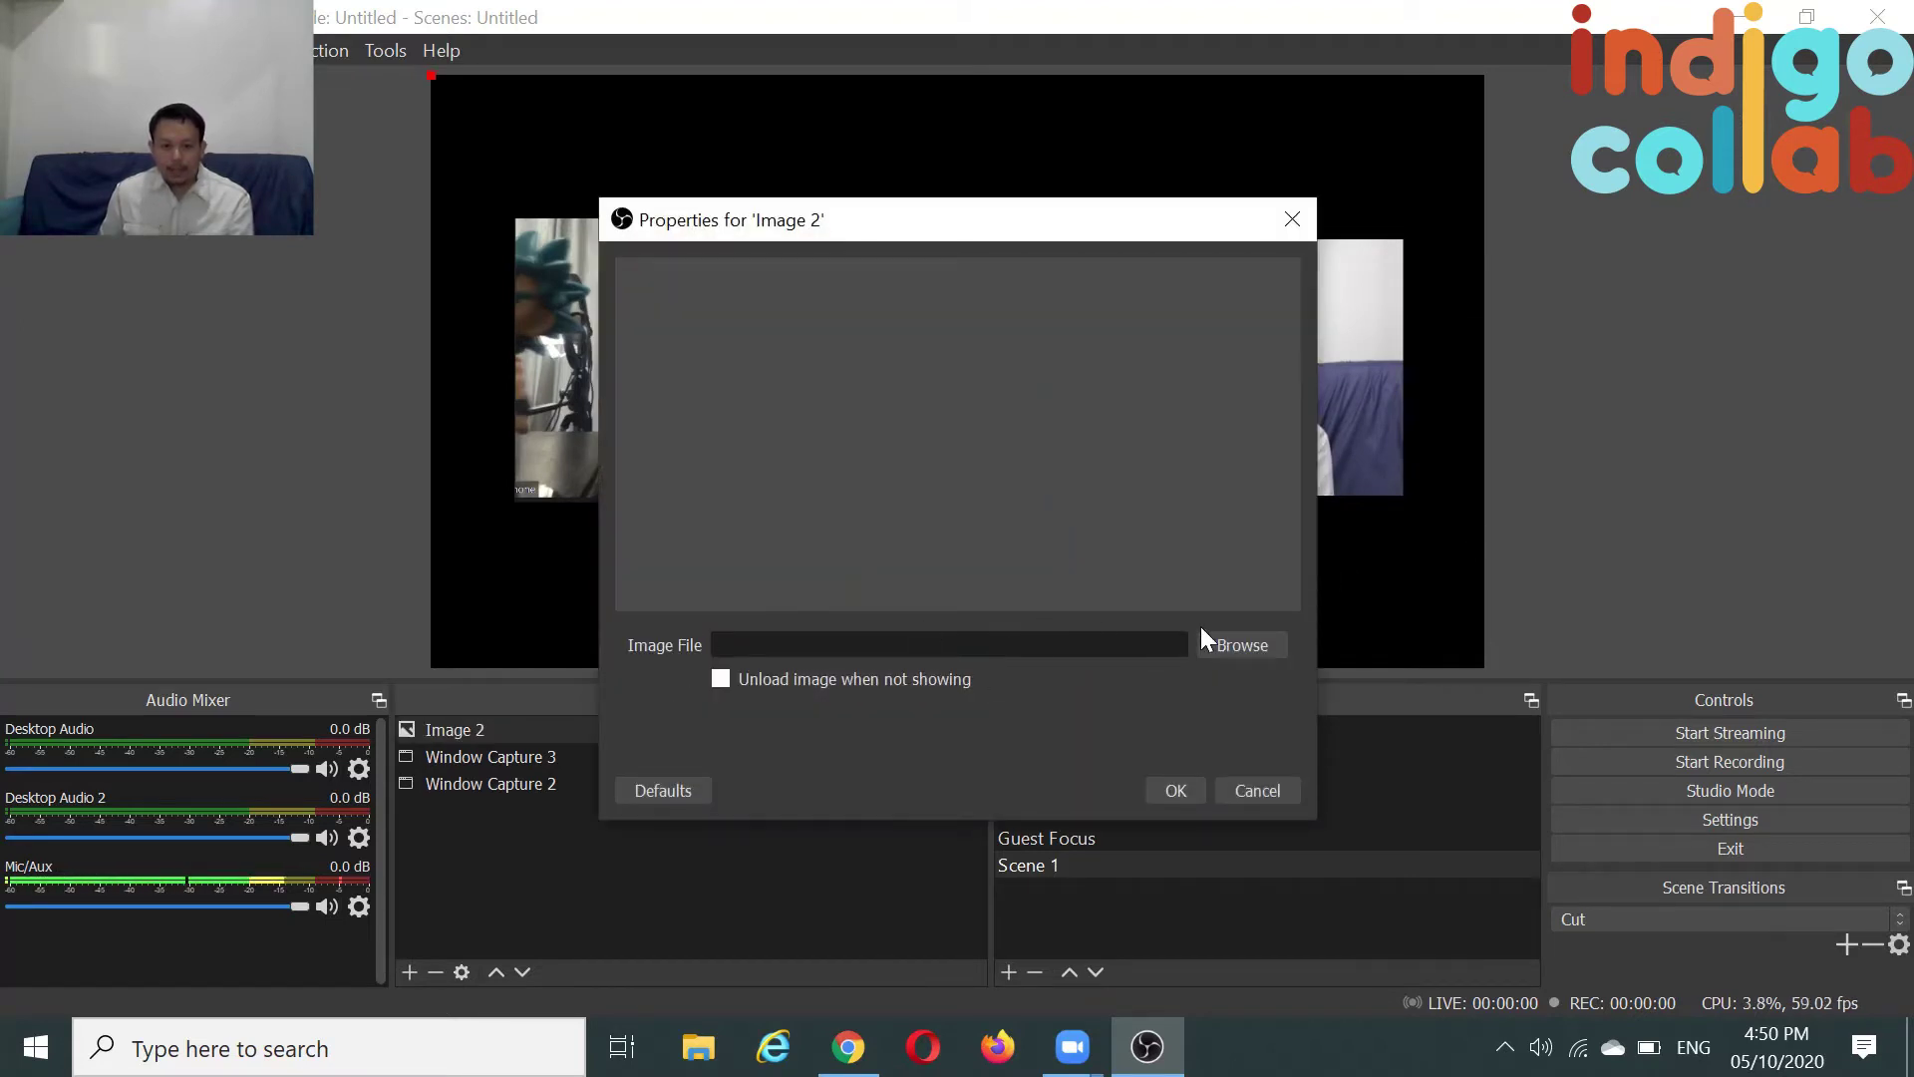
click(1245, 646)
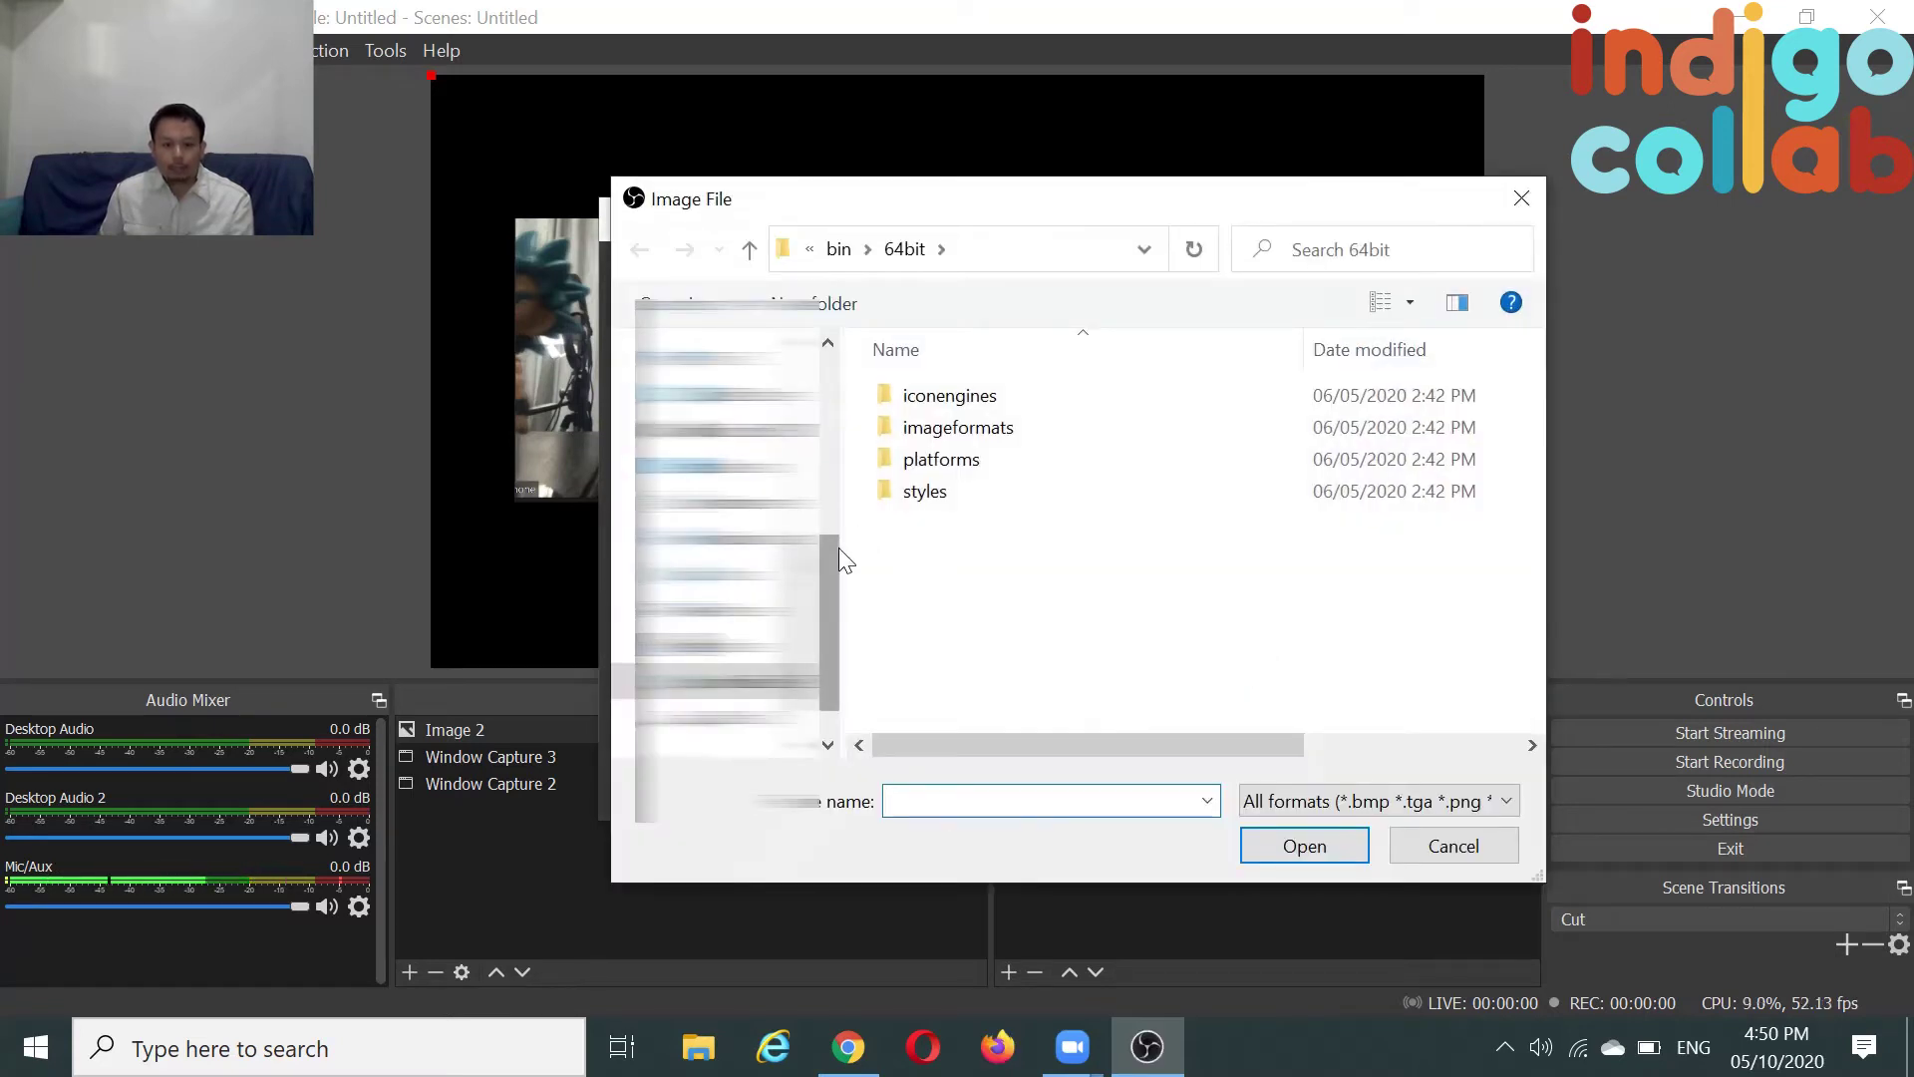
drag(839, 547, 837, 429)
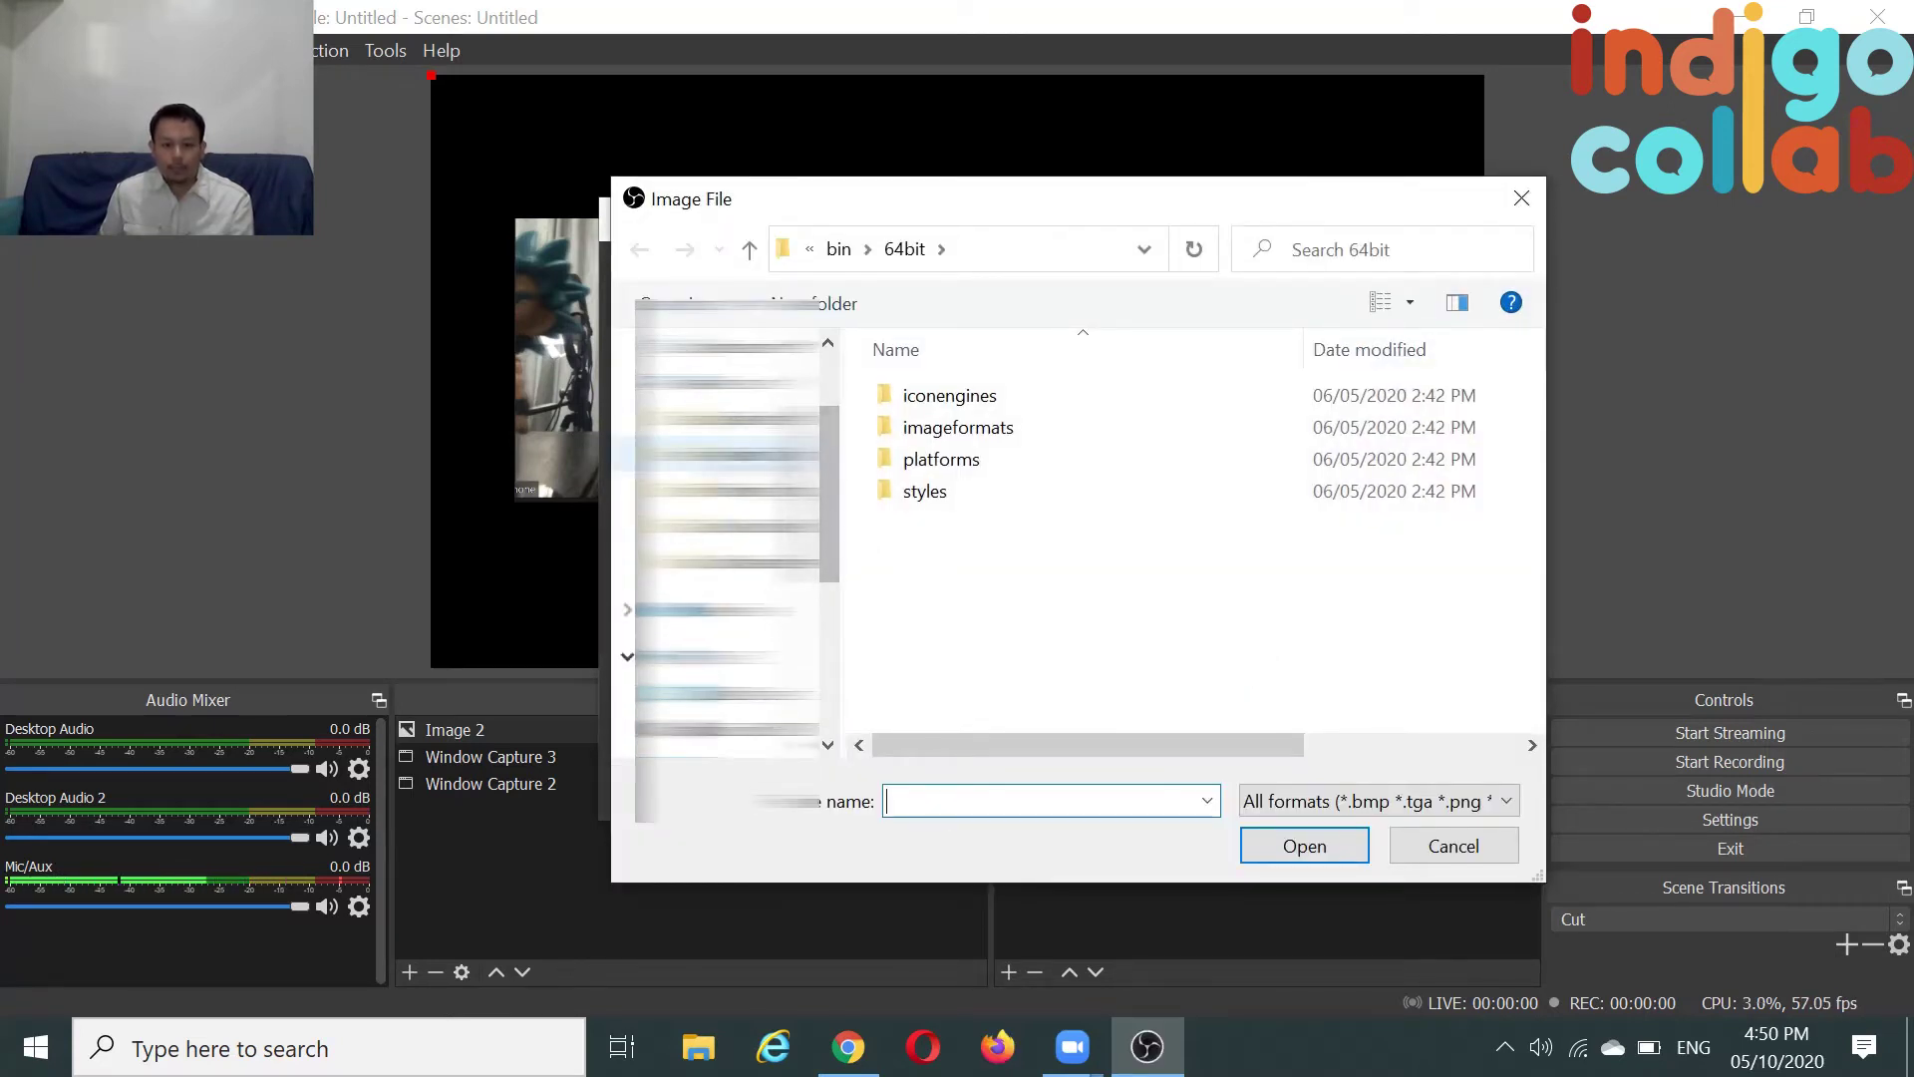
click(728, 454)
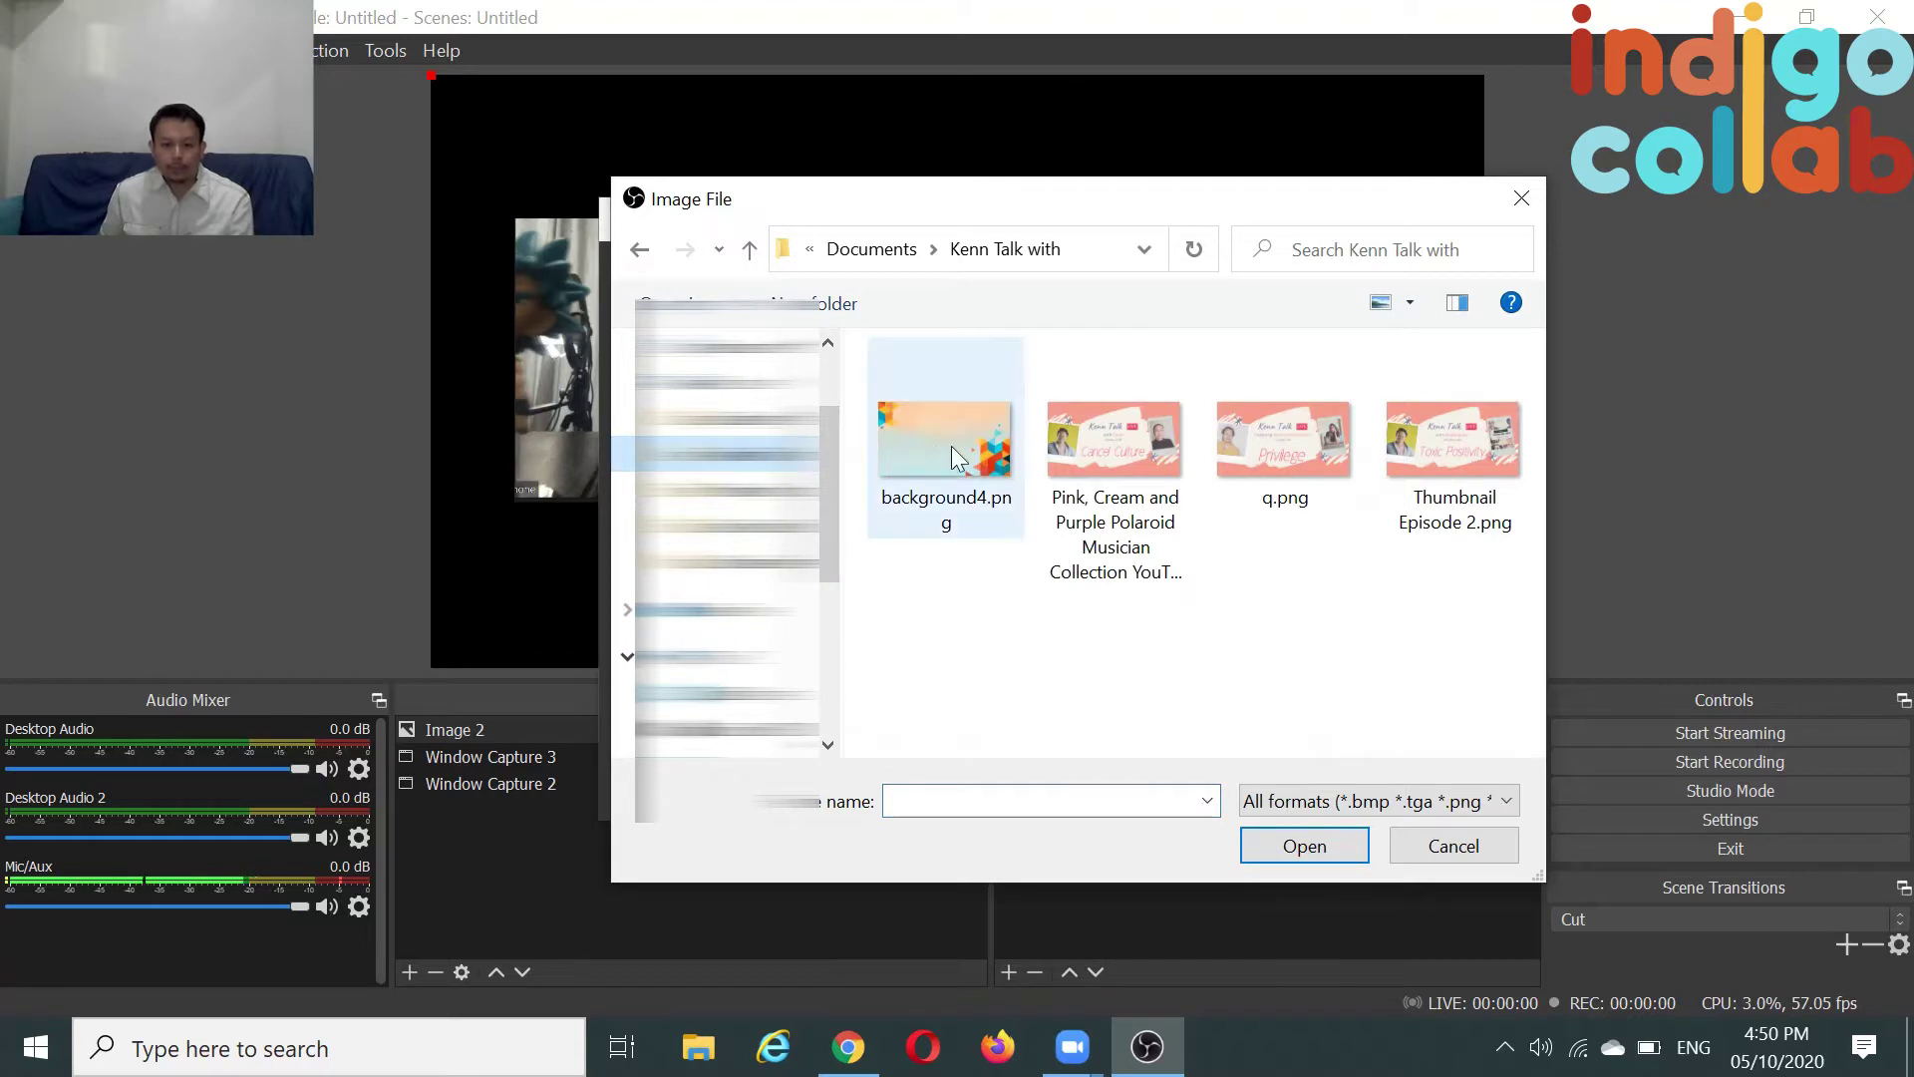
double_click(954, 457)
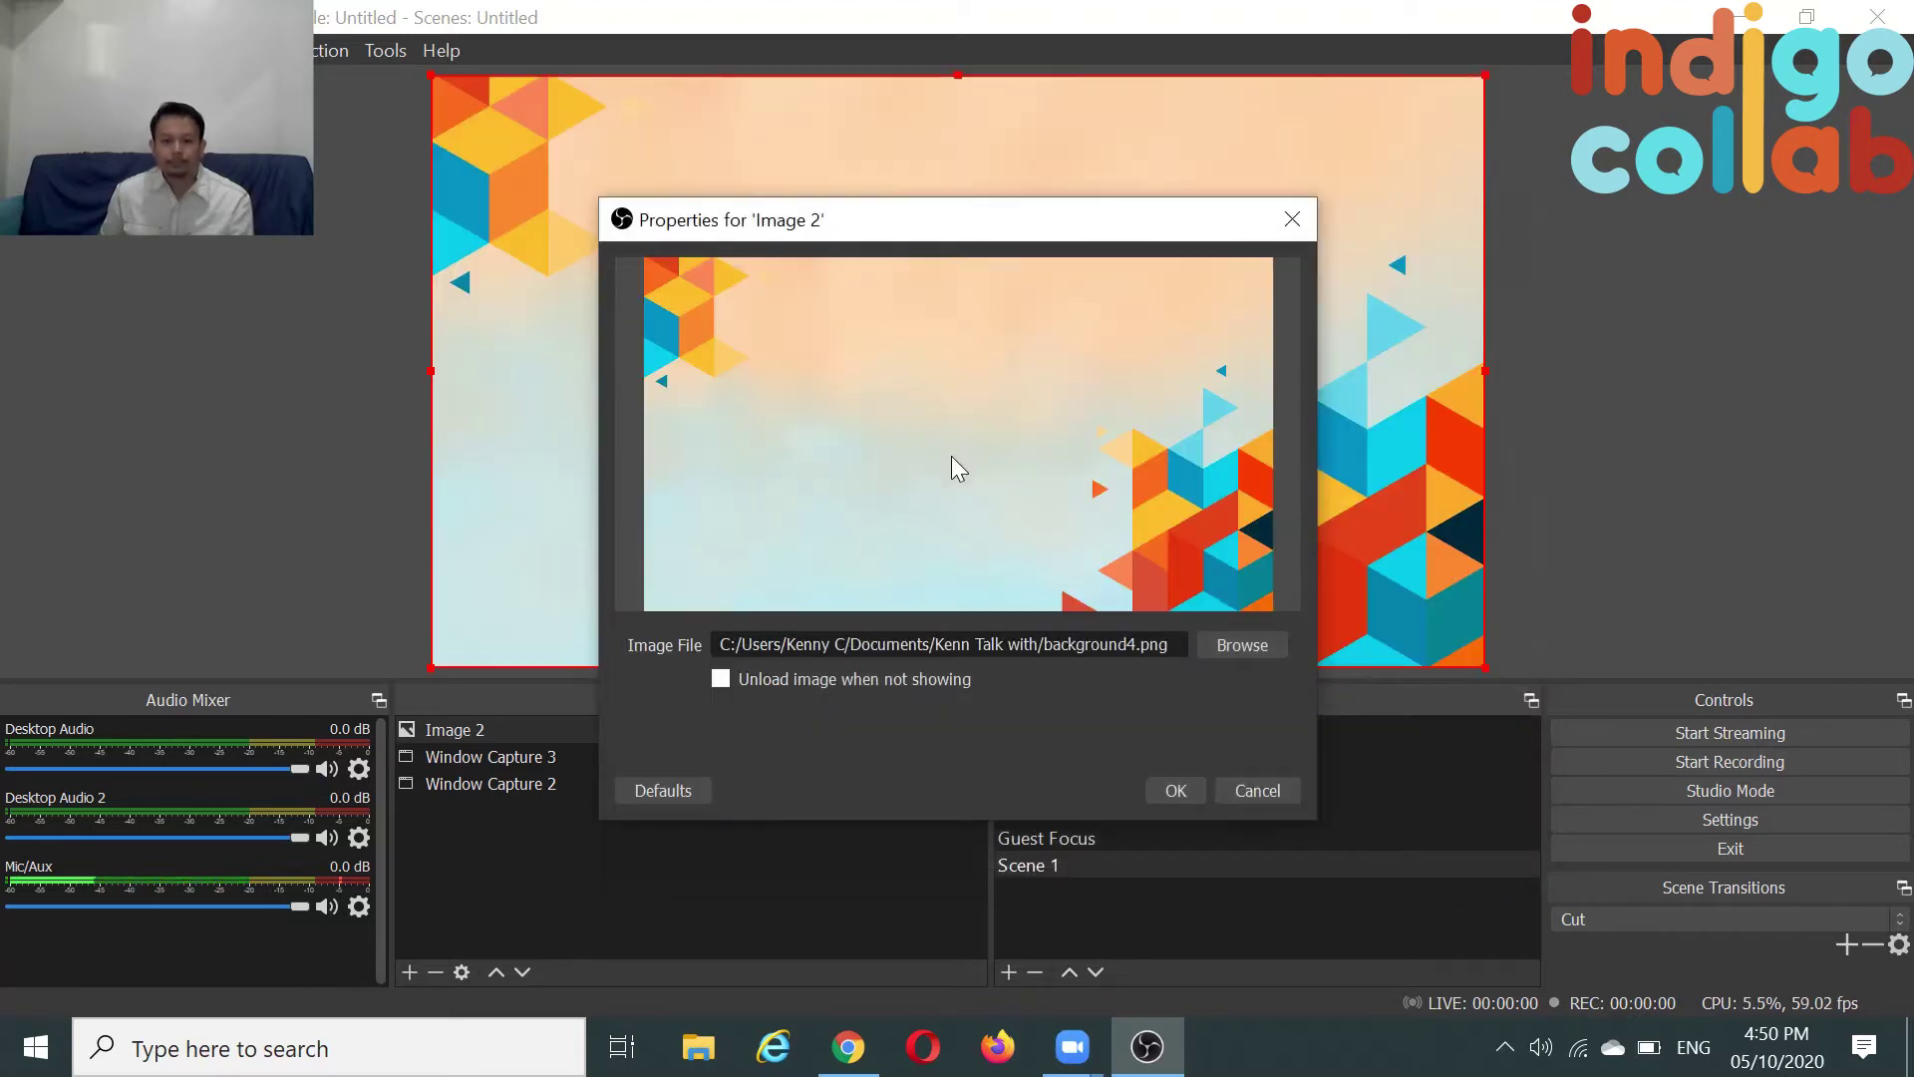
click(1175, 791)
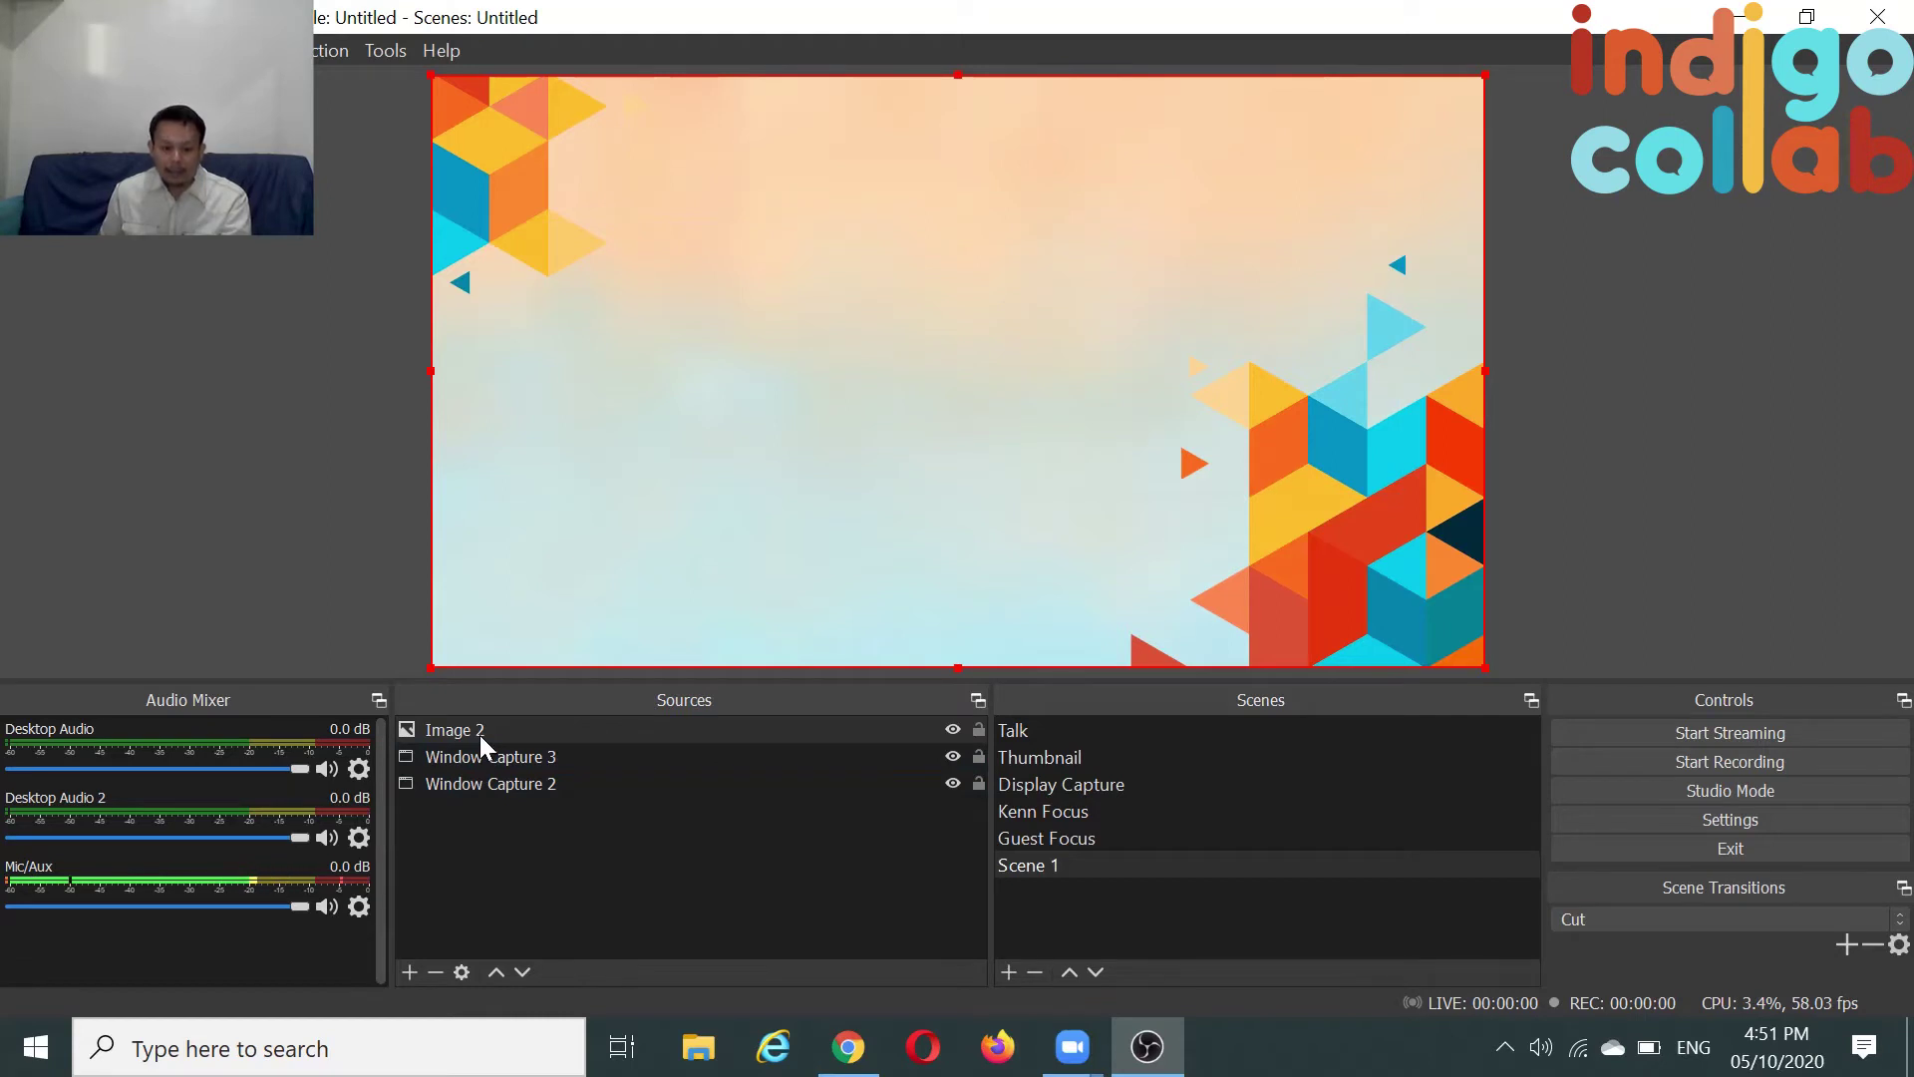
drag(480, 734, 490, 790)
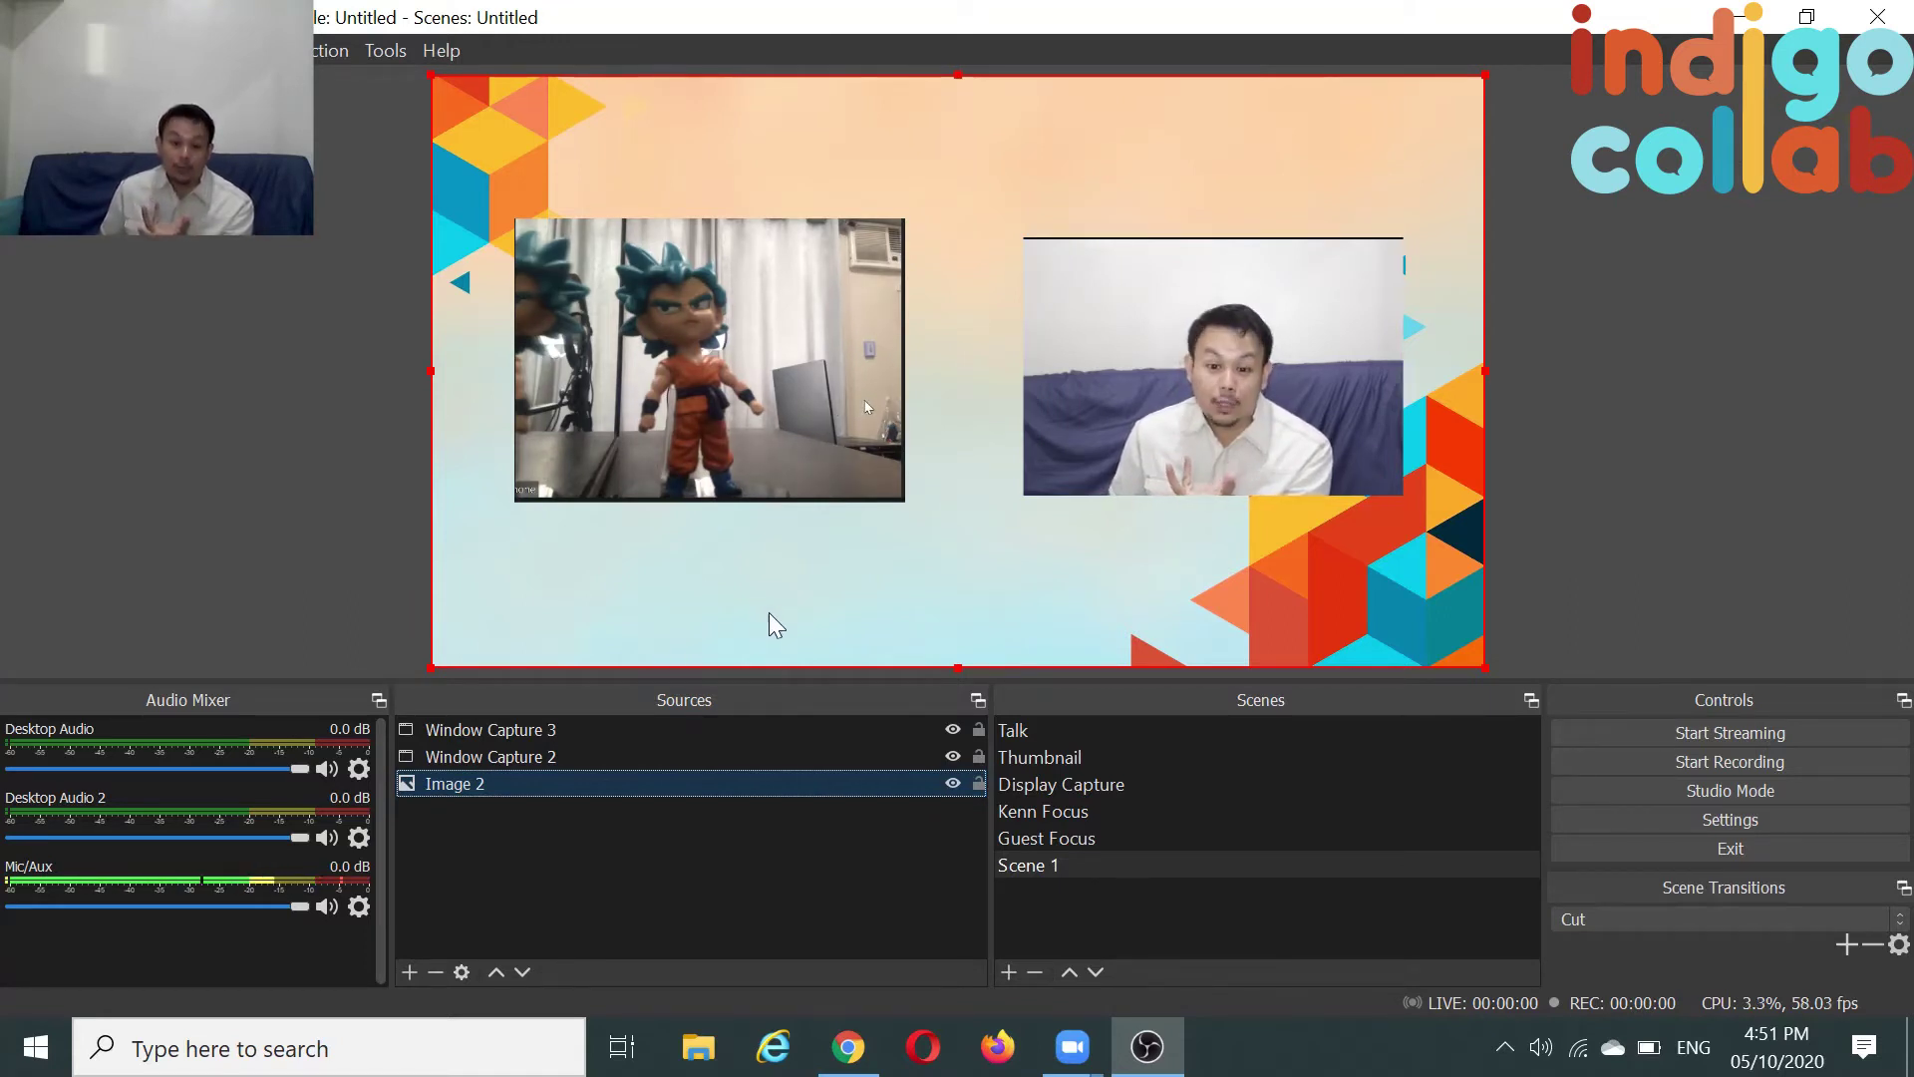
Remove the background image source from Scene 1.
click(1210, 131)
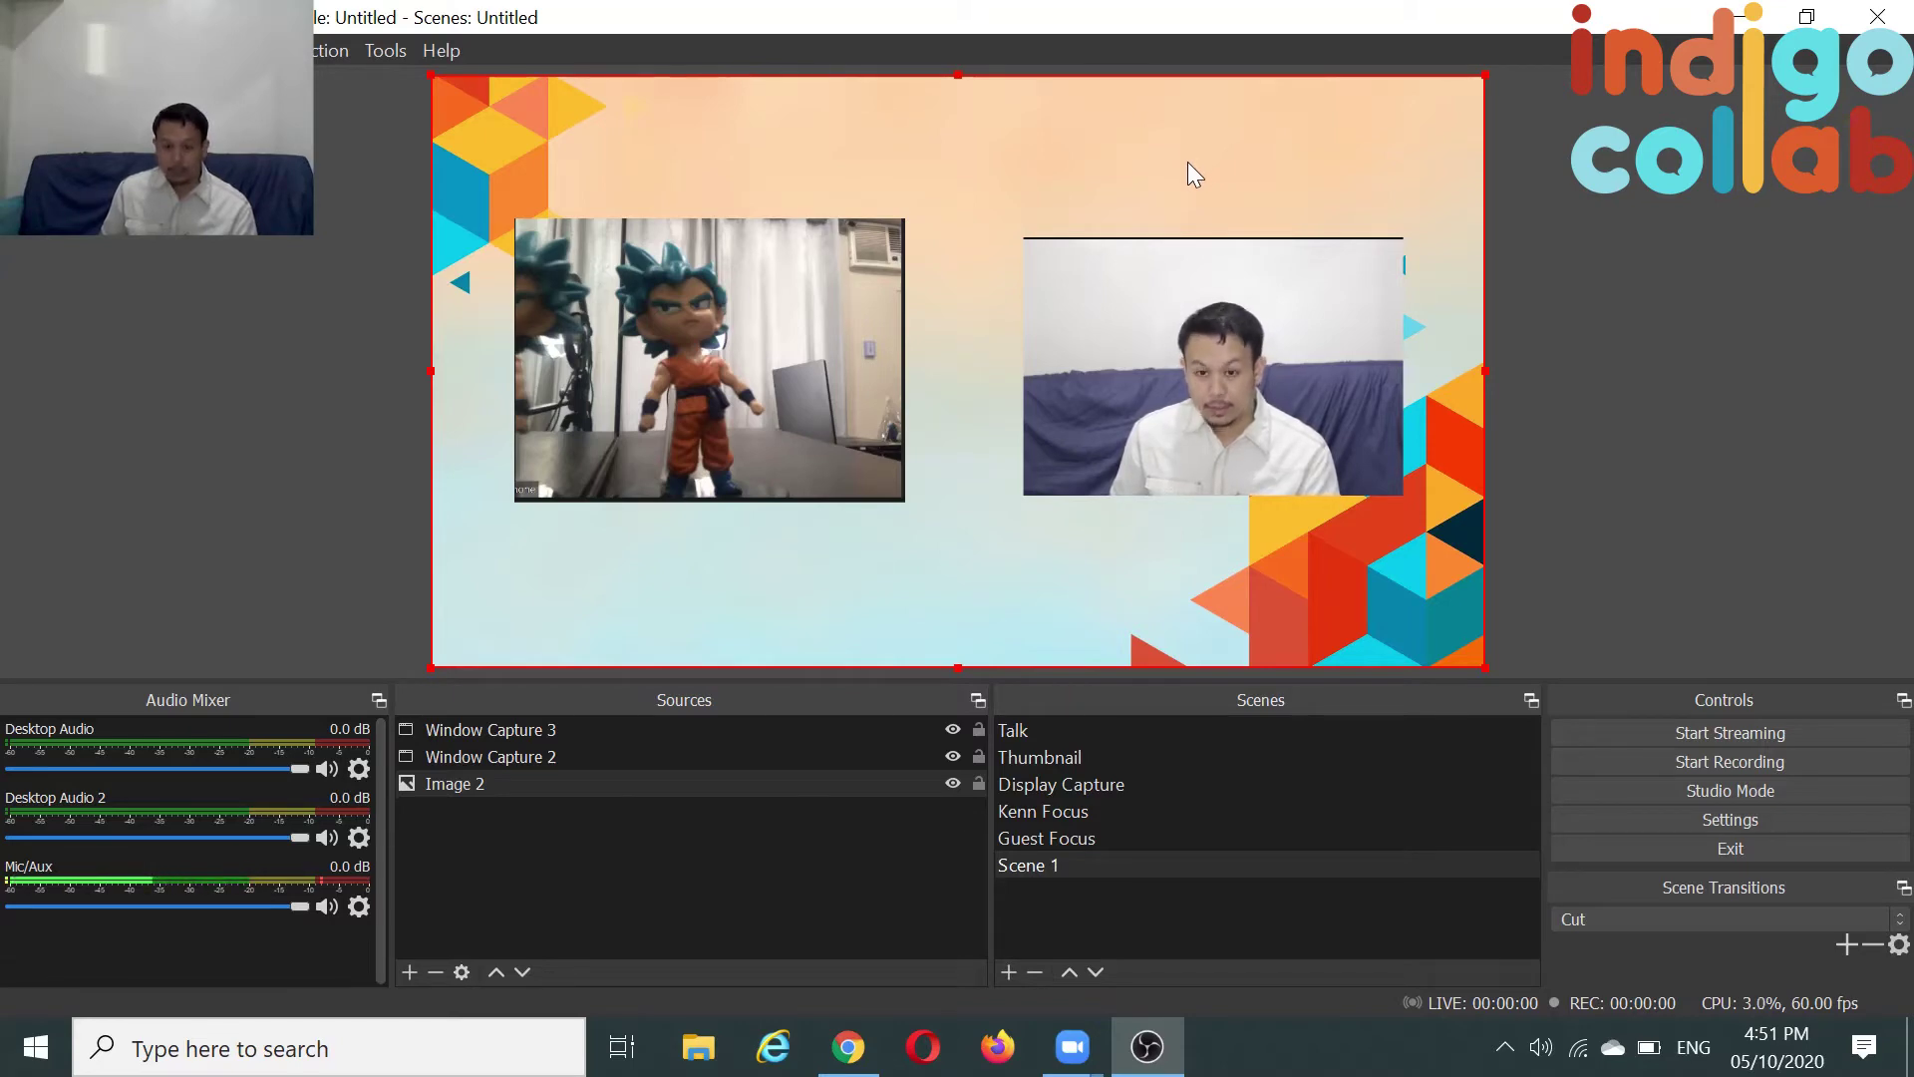
key(Delete)
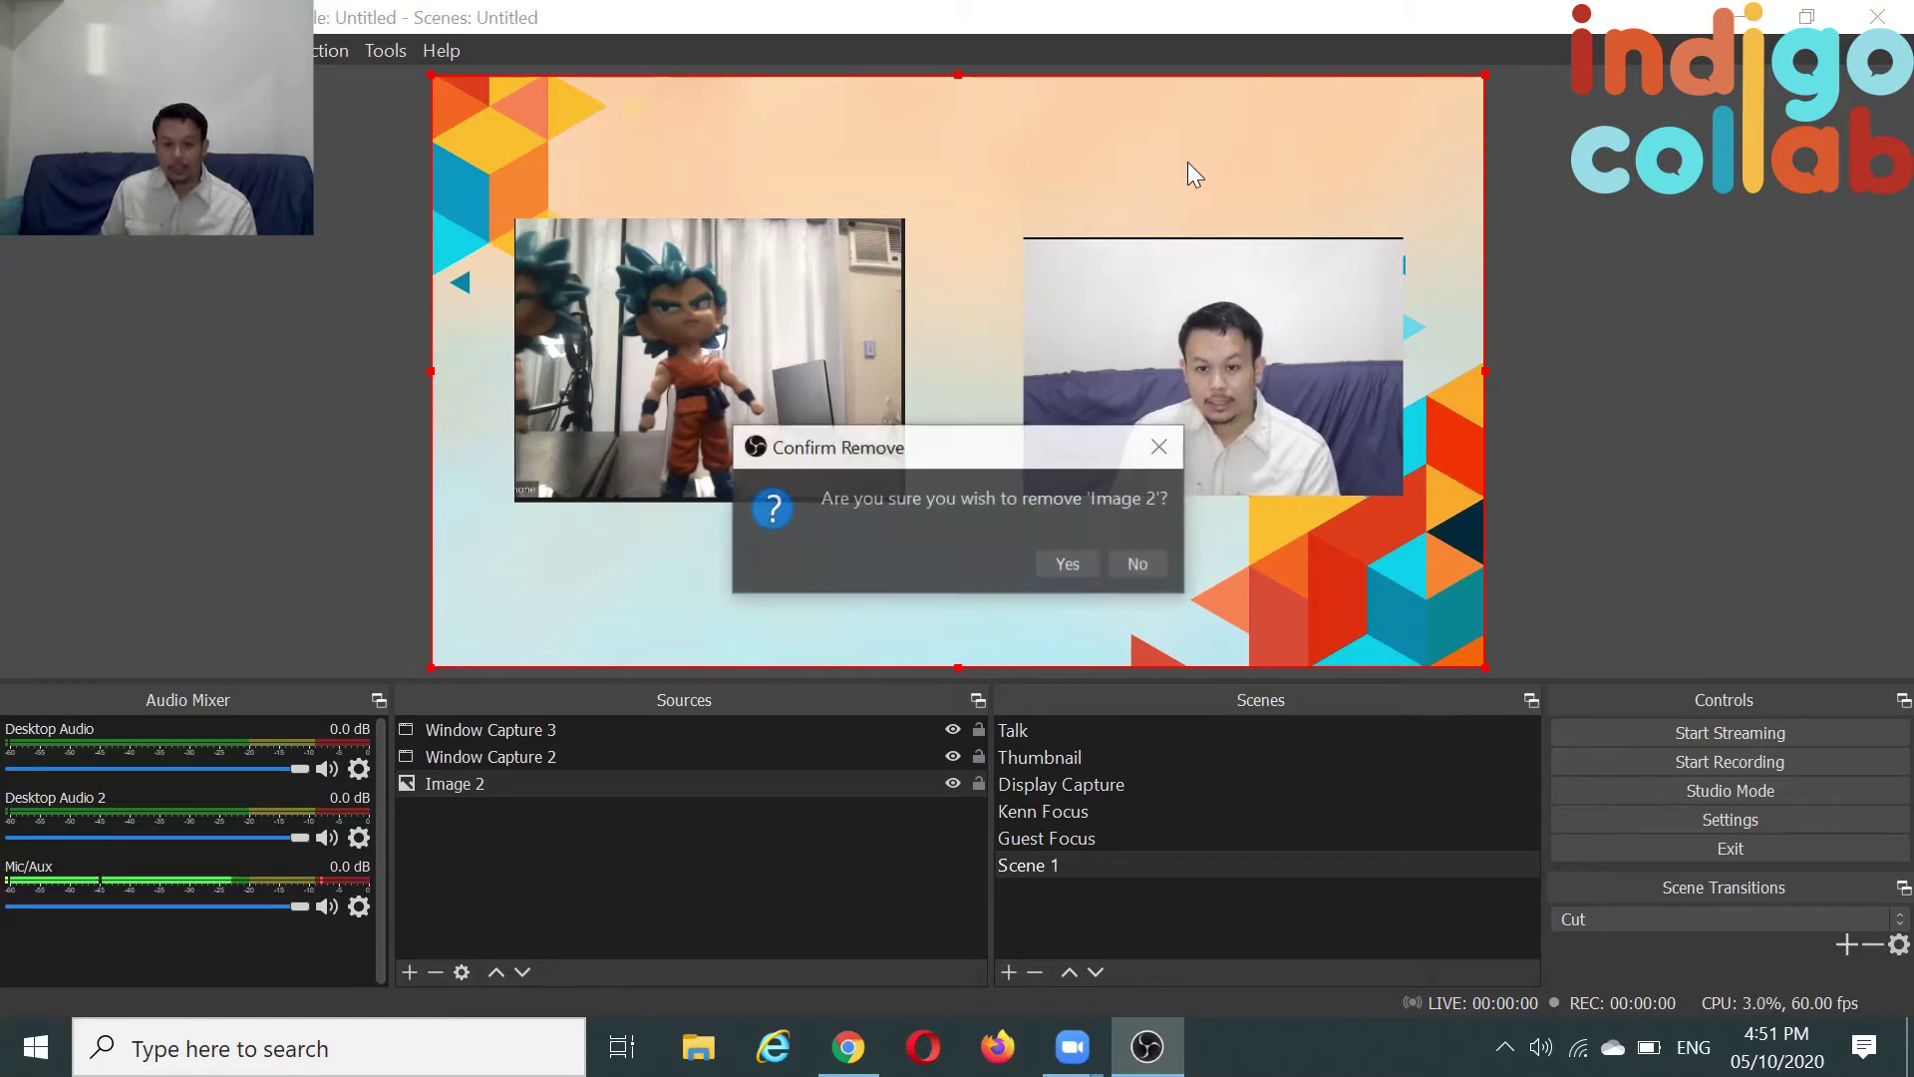
click(1055, 564)
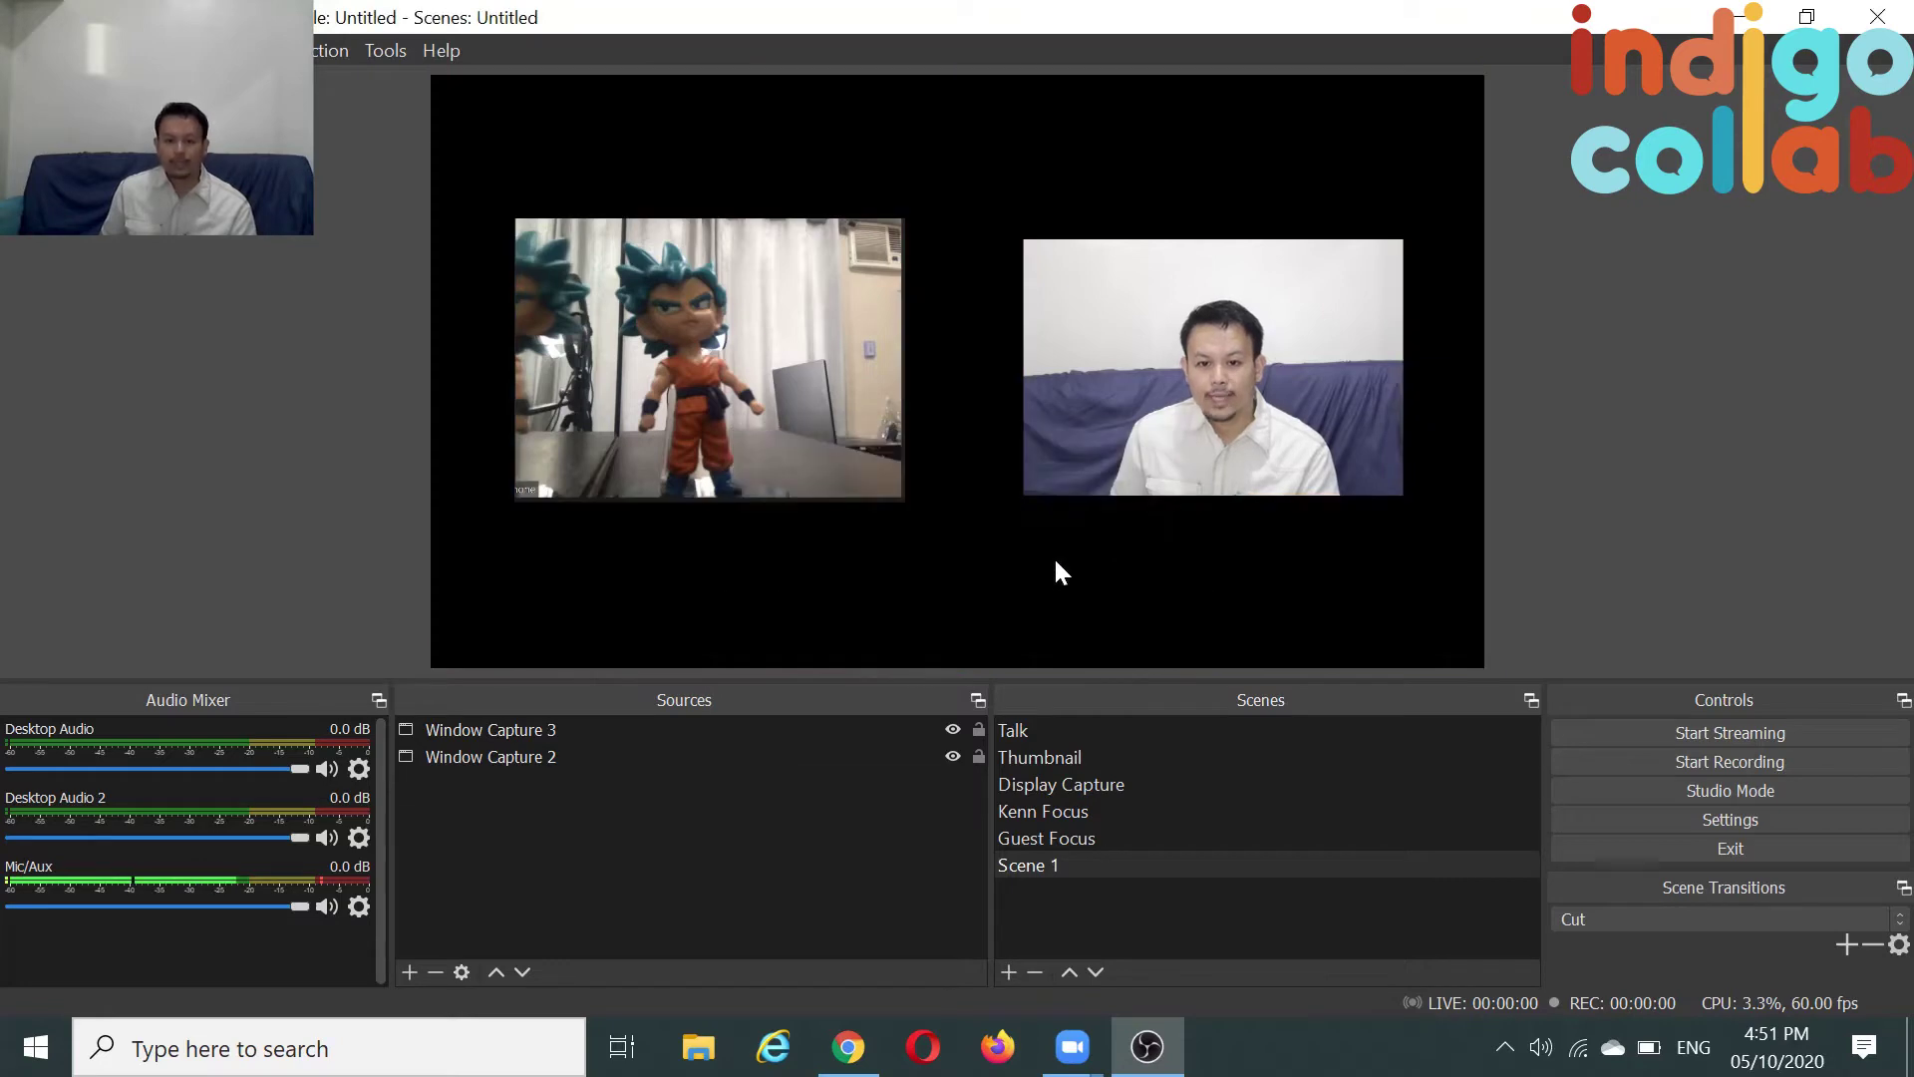
Add a new Media Source to Scene 1 that plays the local file videoplayback.mp4.
right_click(976, 170)
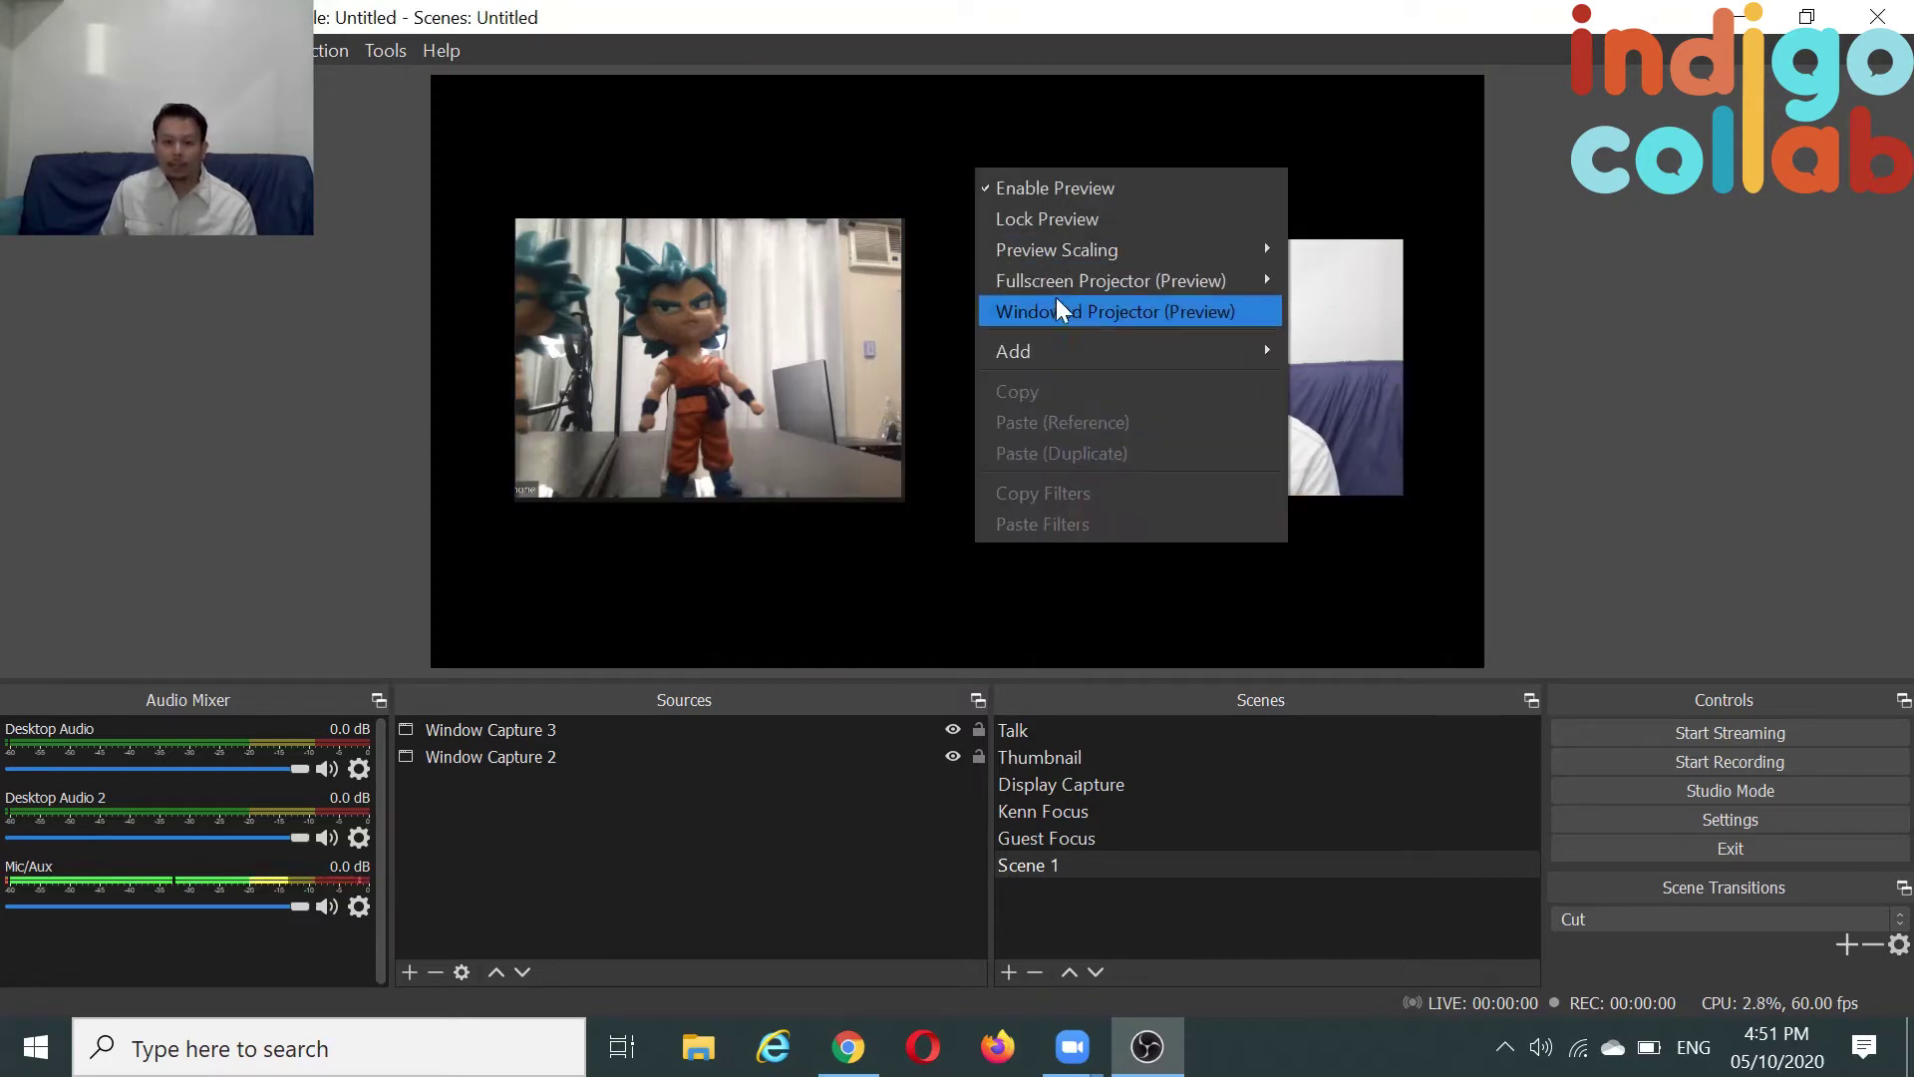
mouse_move(1097, 349)
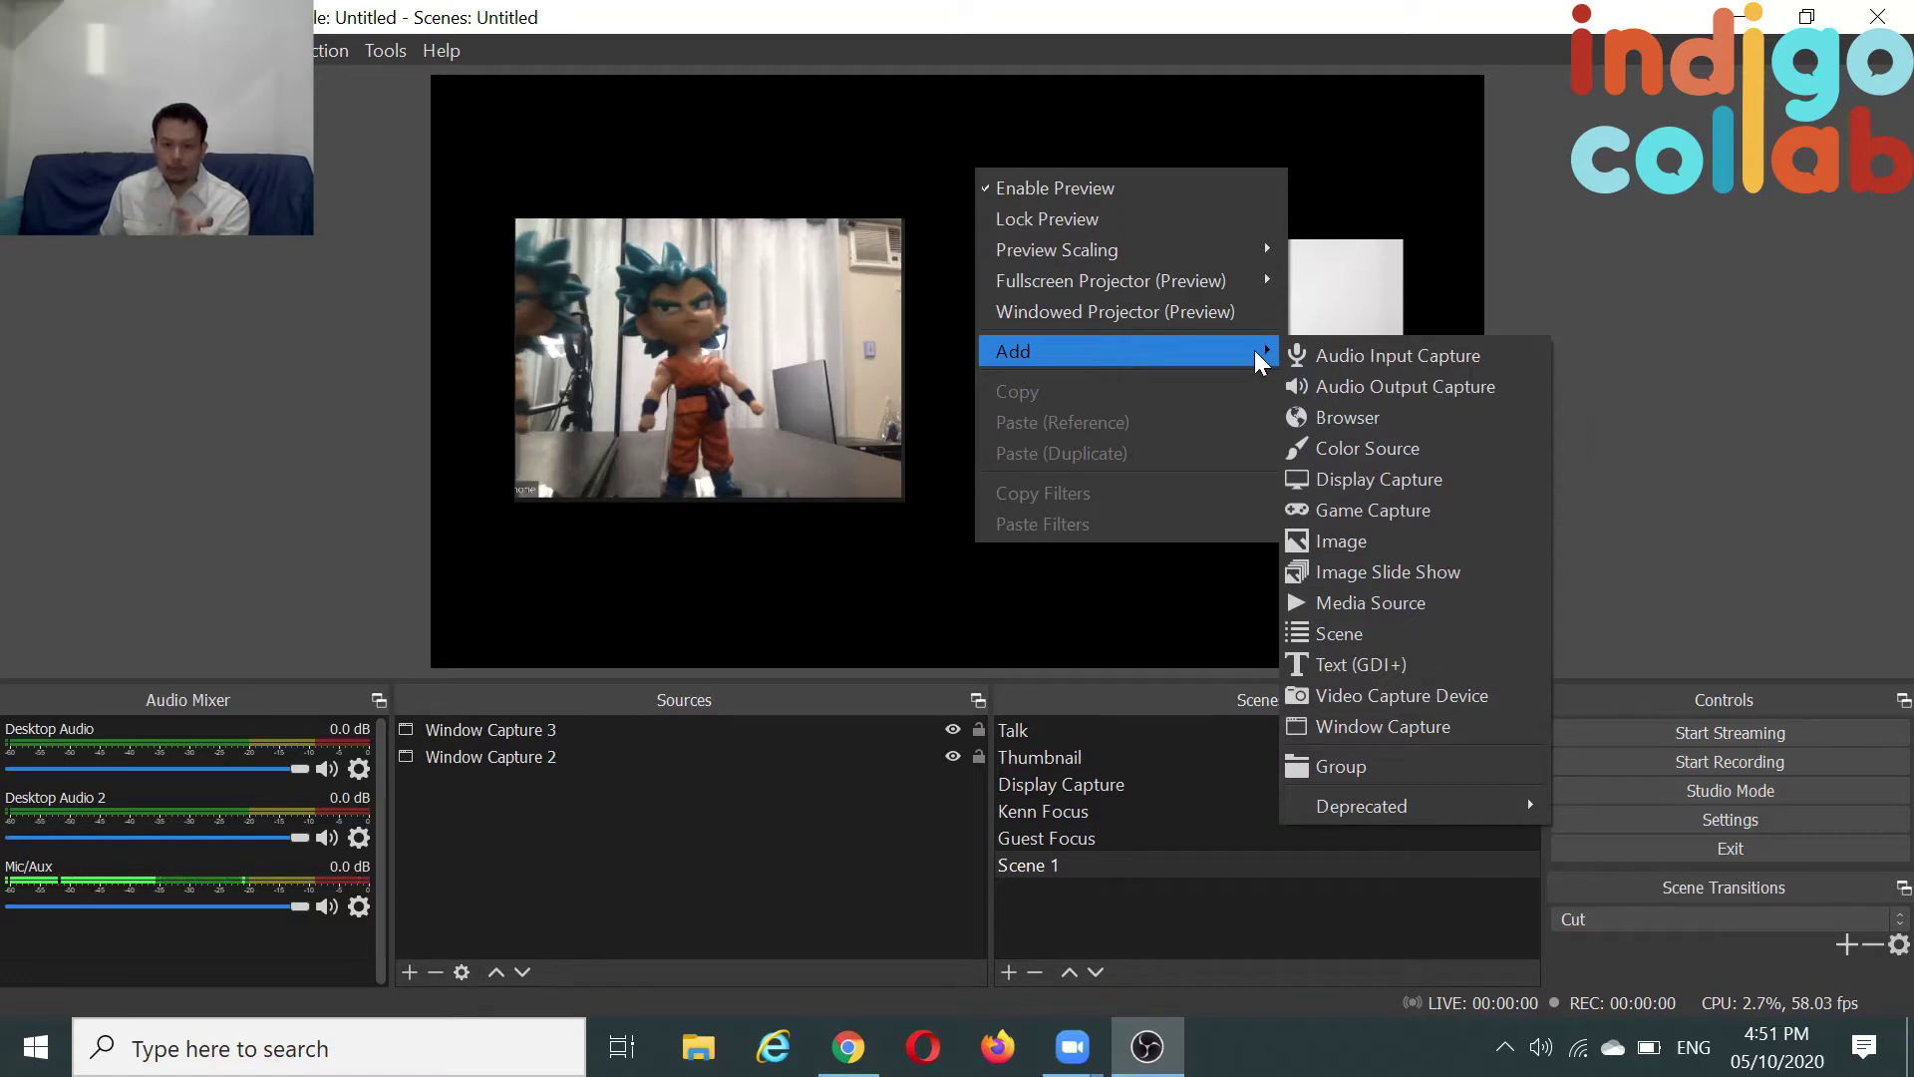
click(1396, 616)
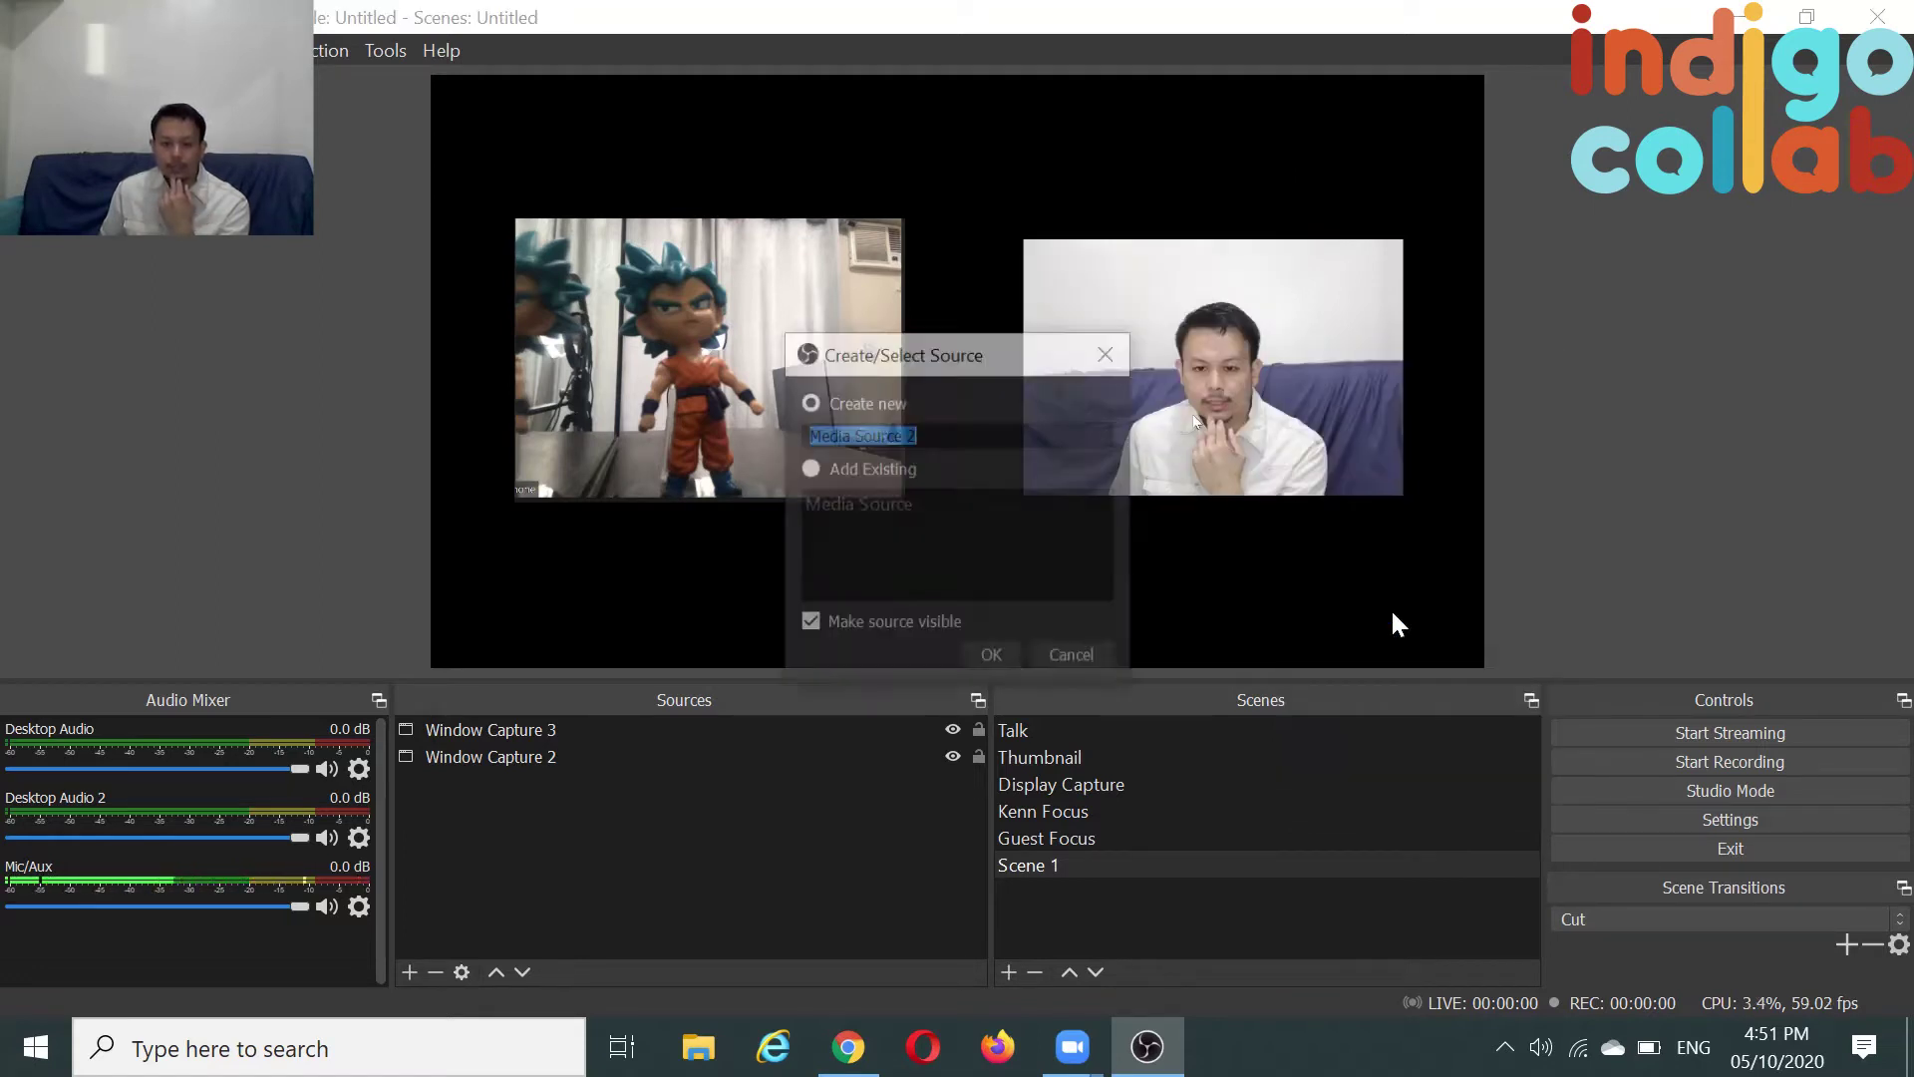
click(992, 658)
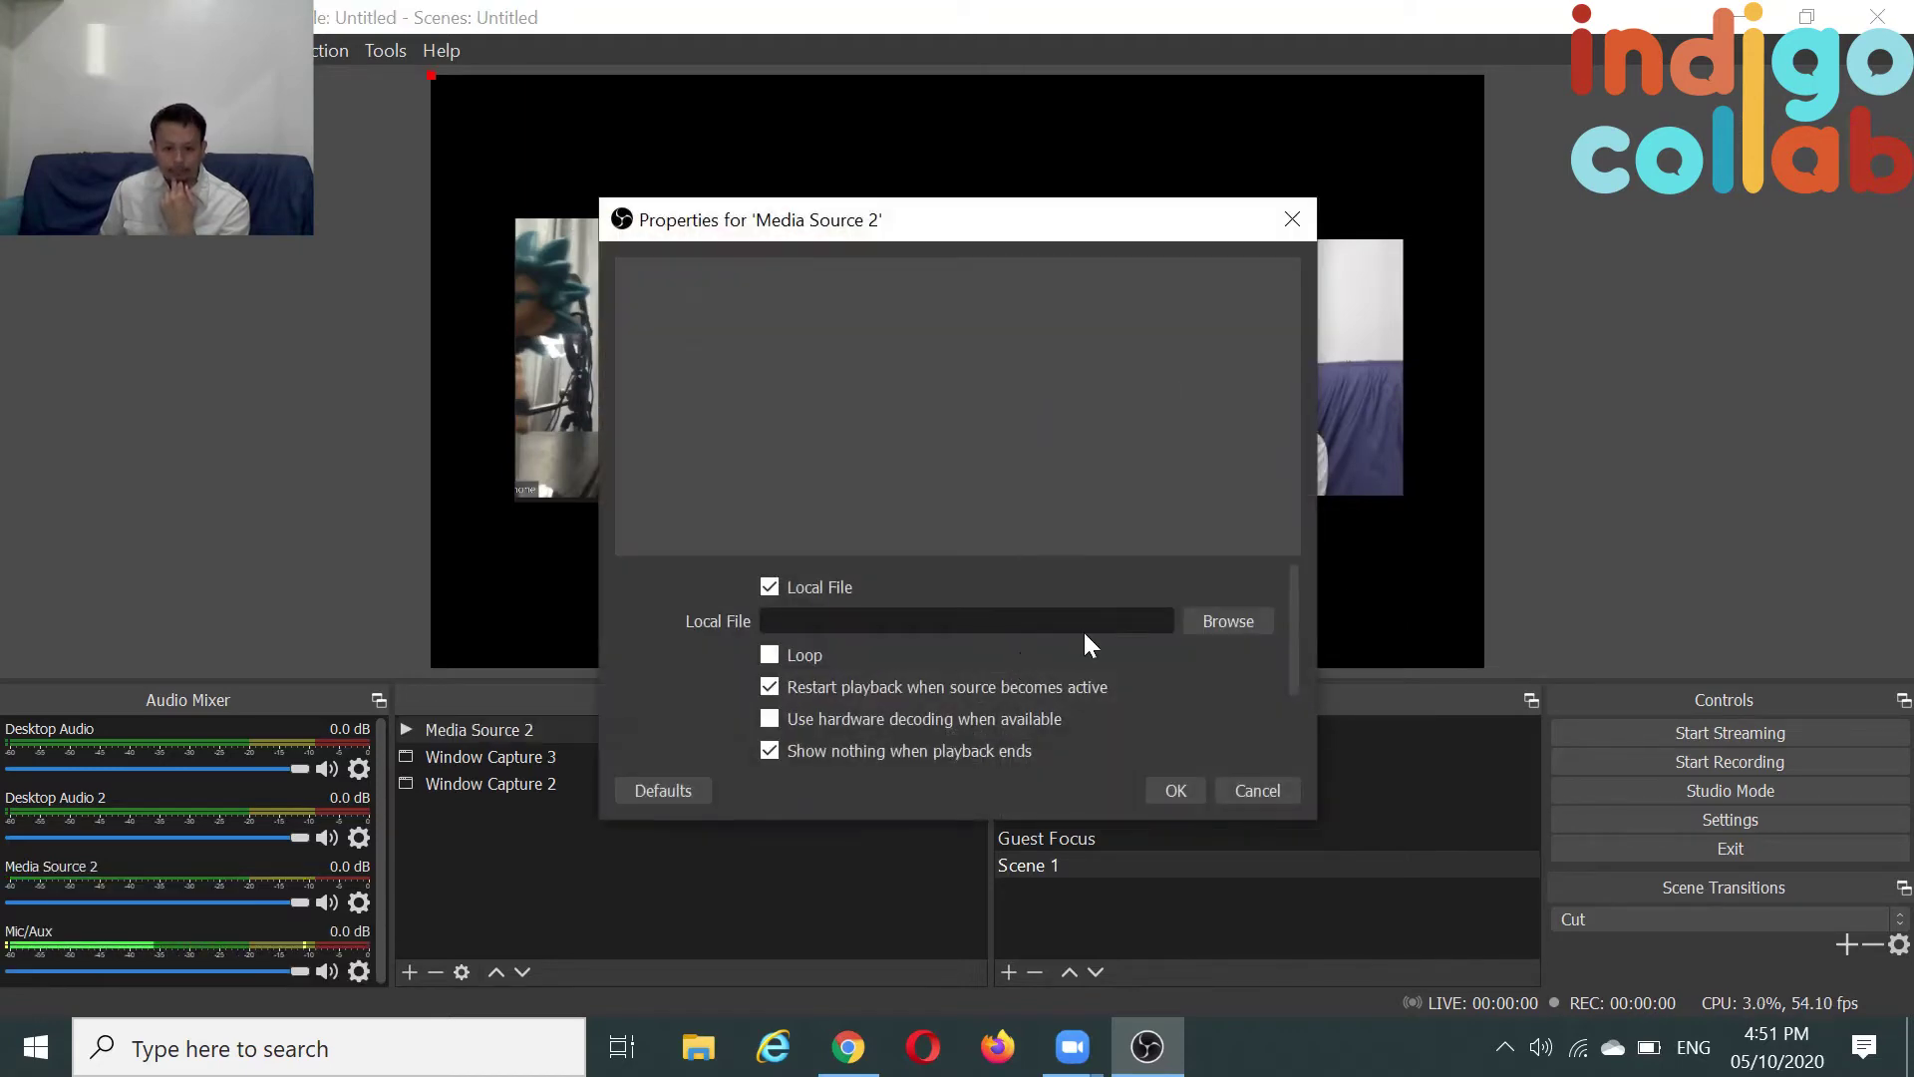
click(1209, 622)
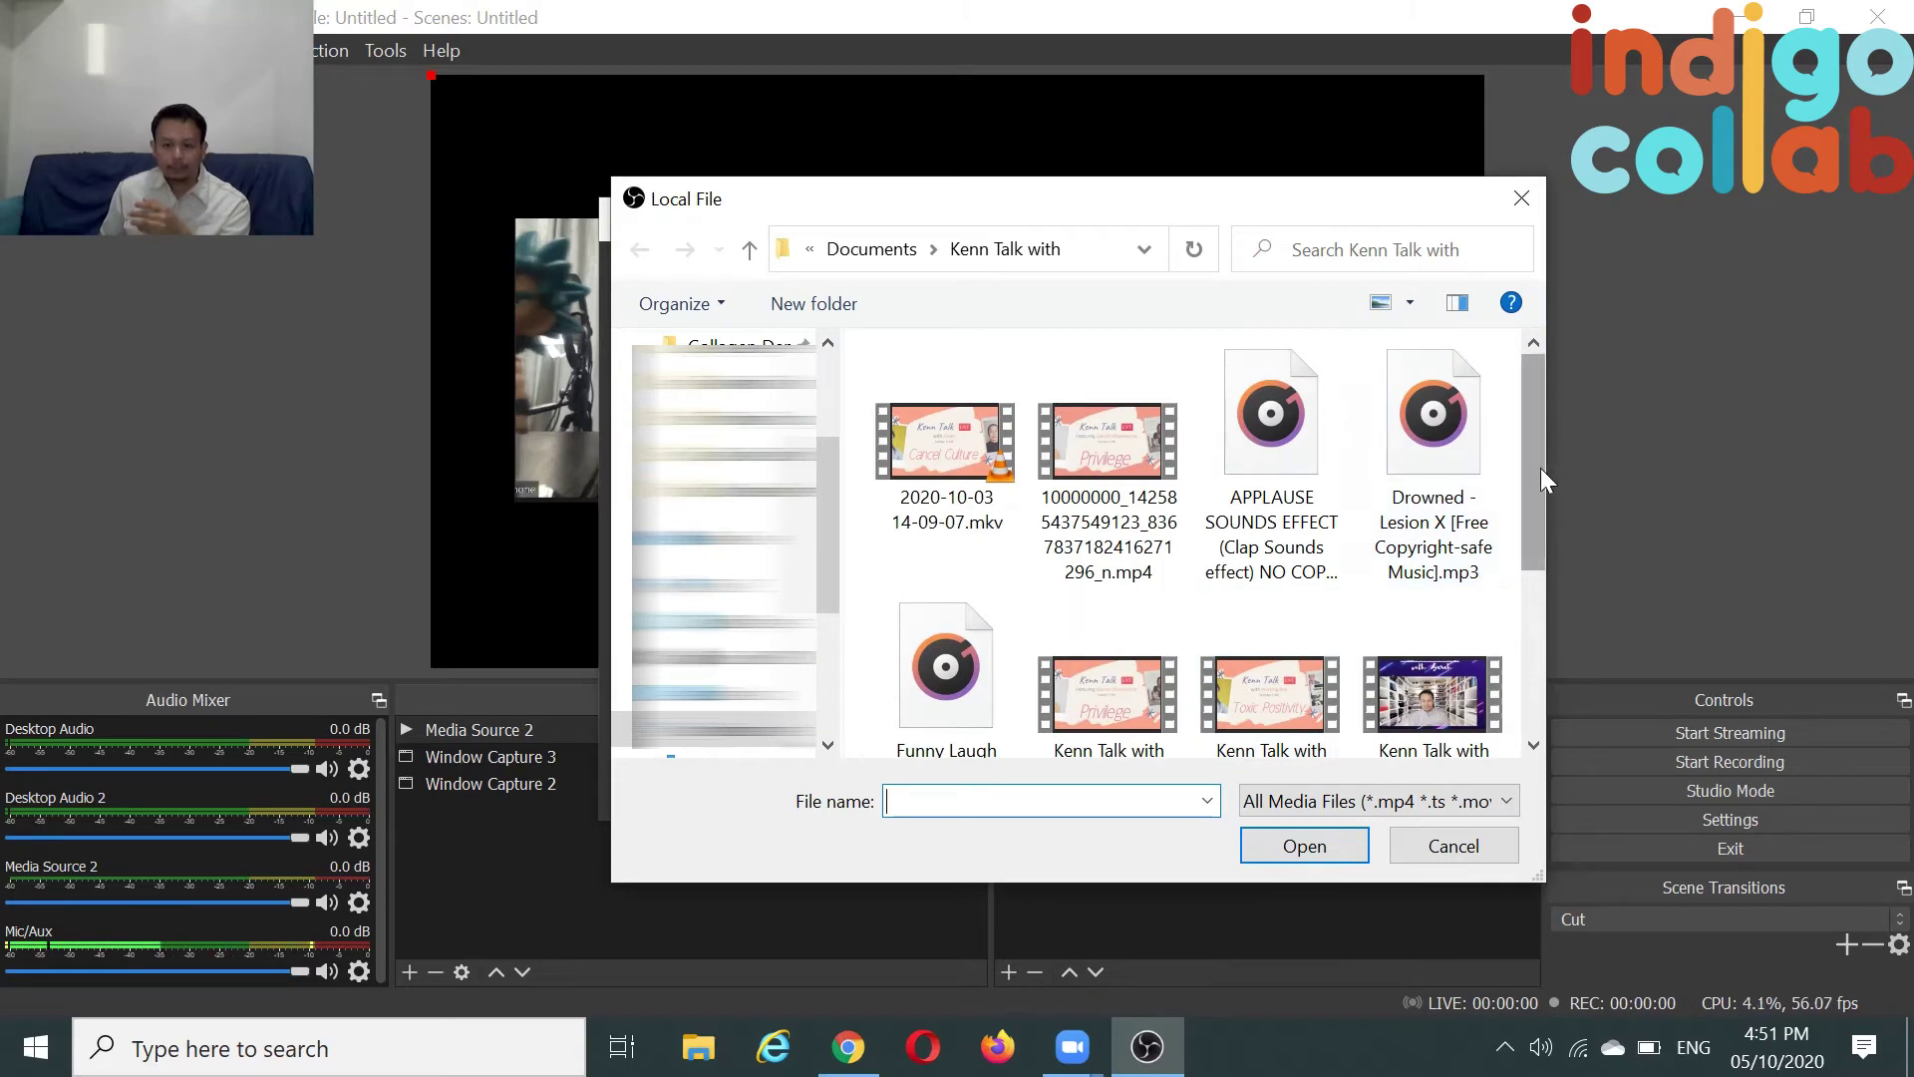
drag(1540, 468, 1533, 634)
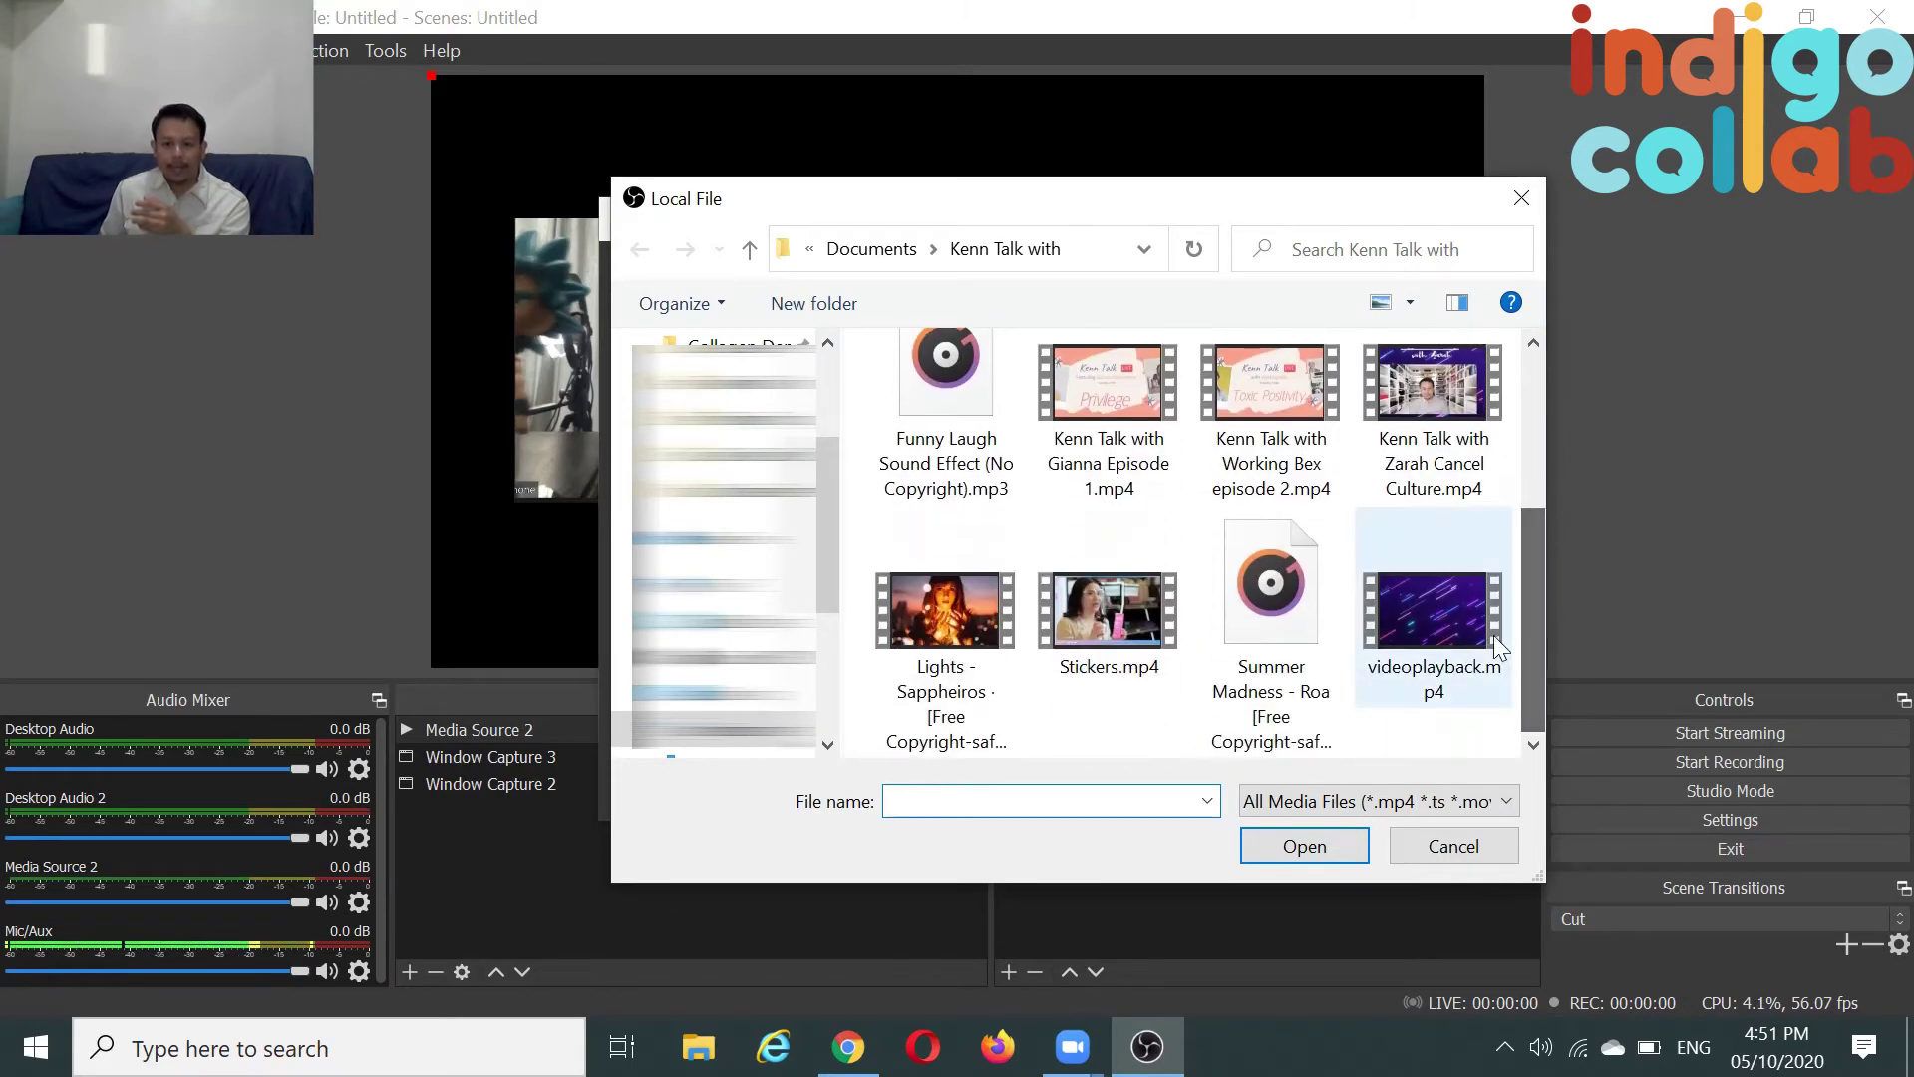
double_click(1414, 642)
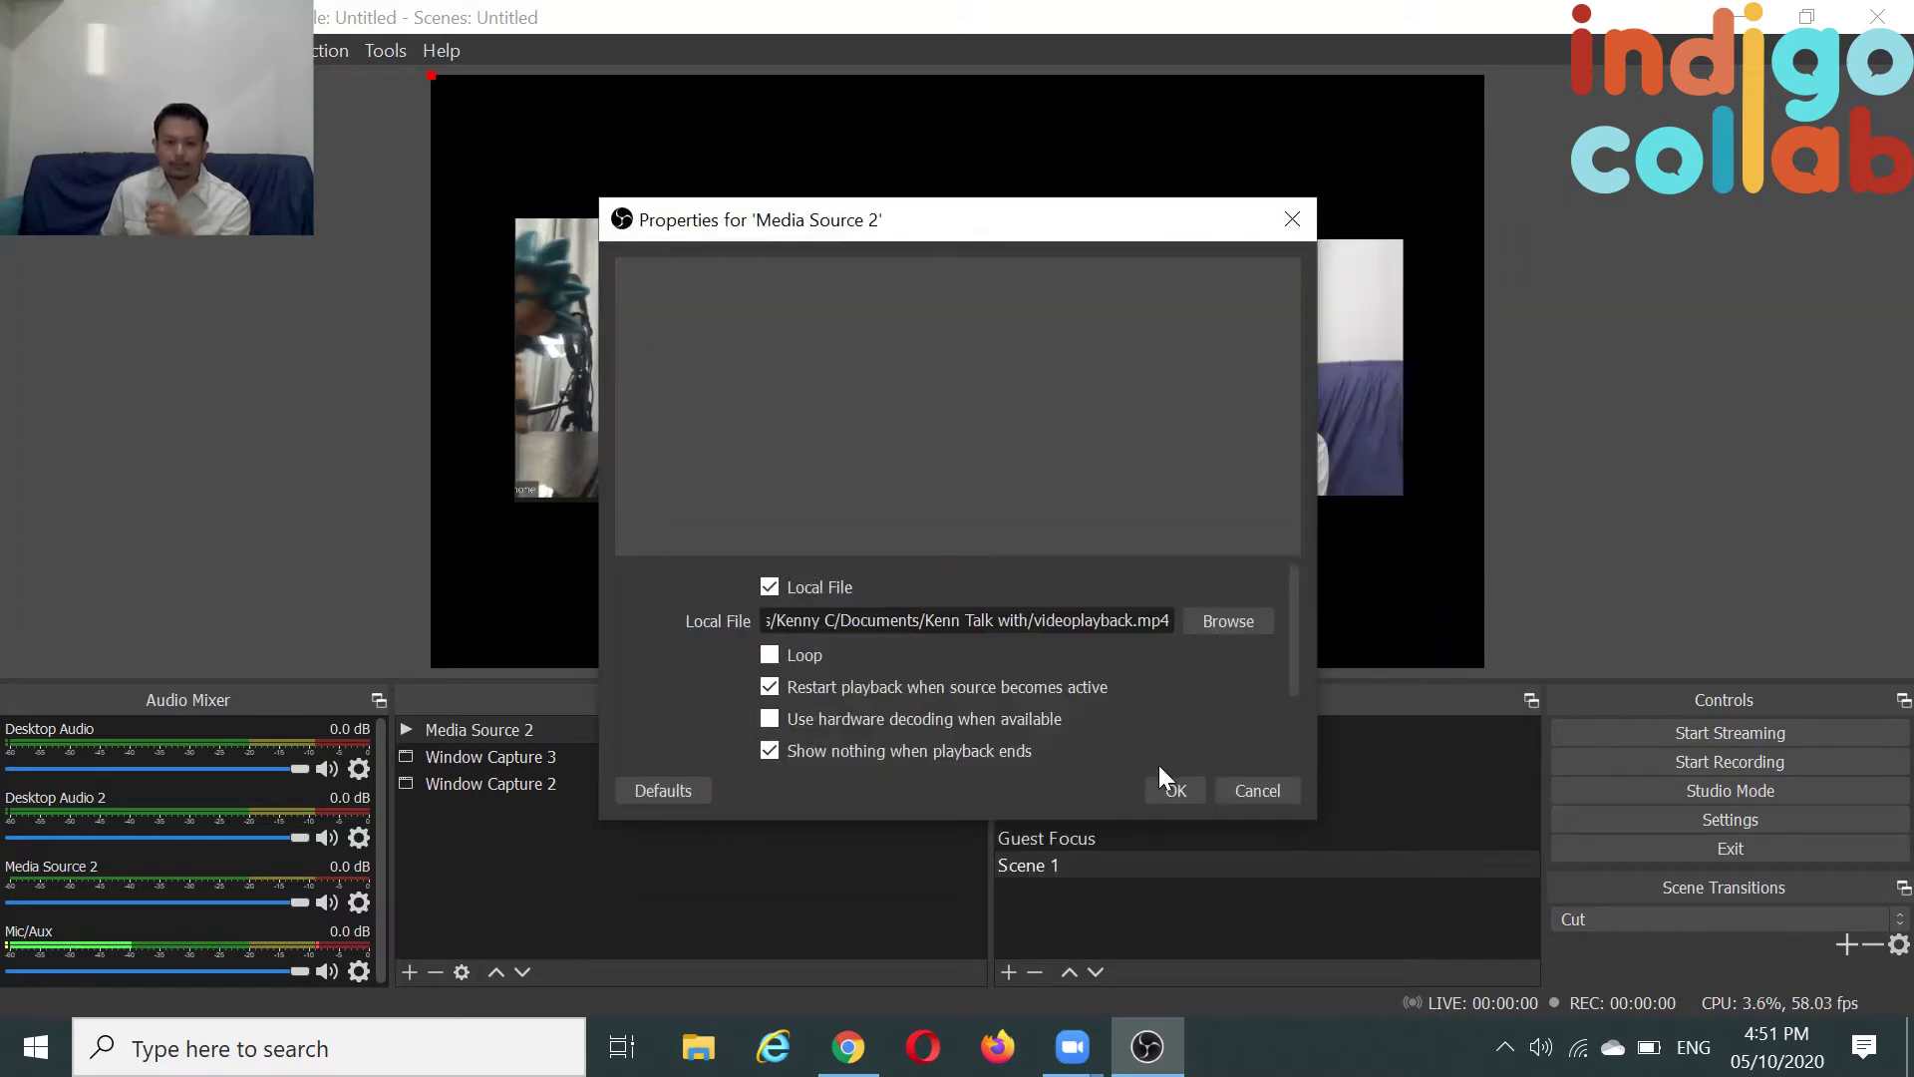
click(1172, 791)
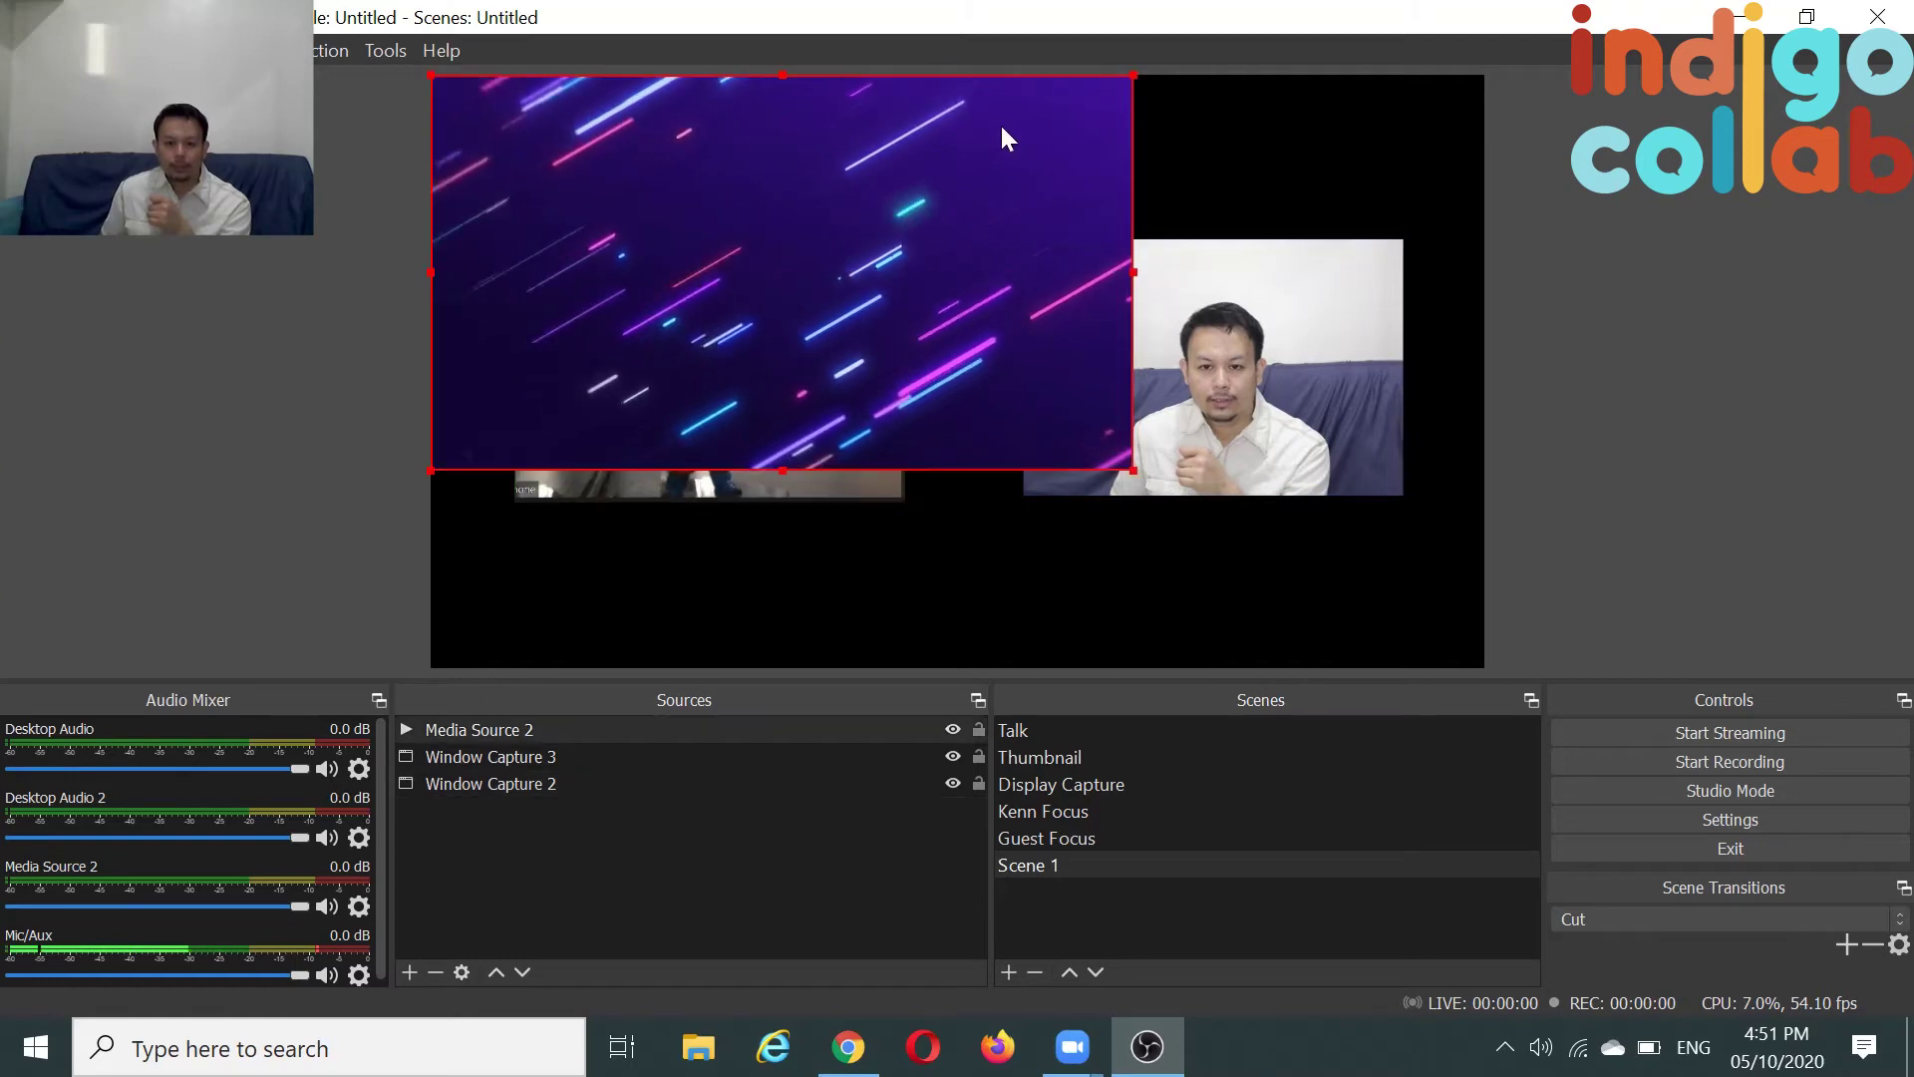
Enlarge the background video to fill the canvas and place it beneath both window captures in the source order.
drag(1133, 470, 1381, 668)
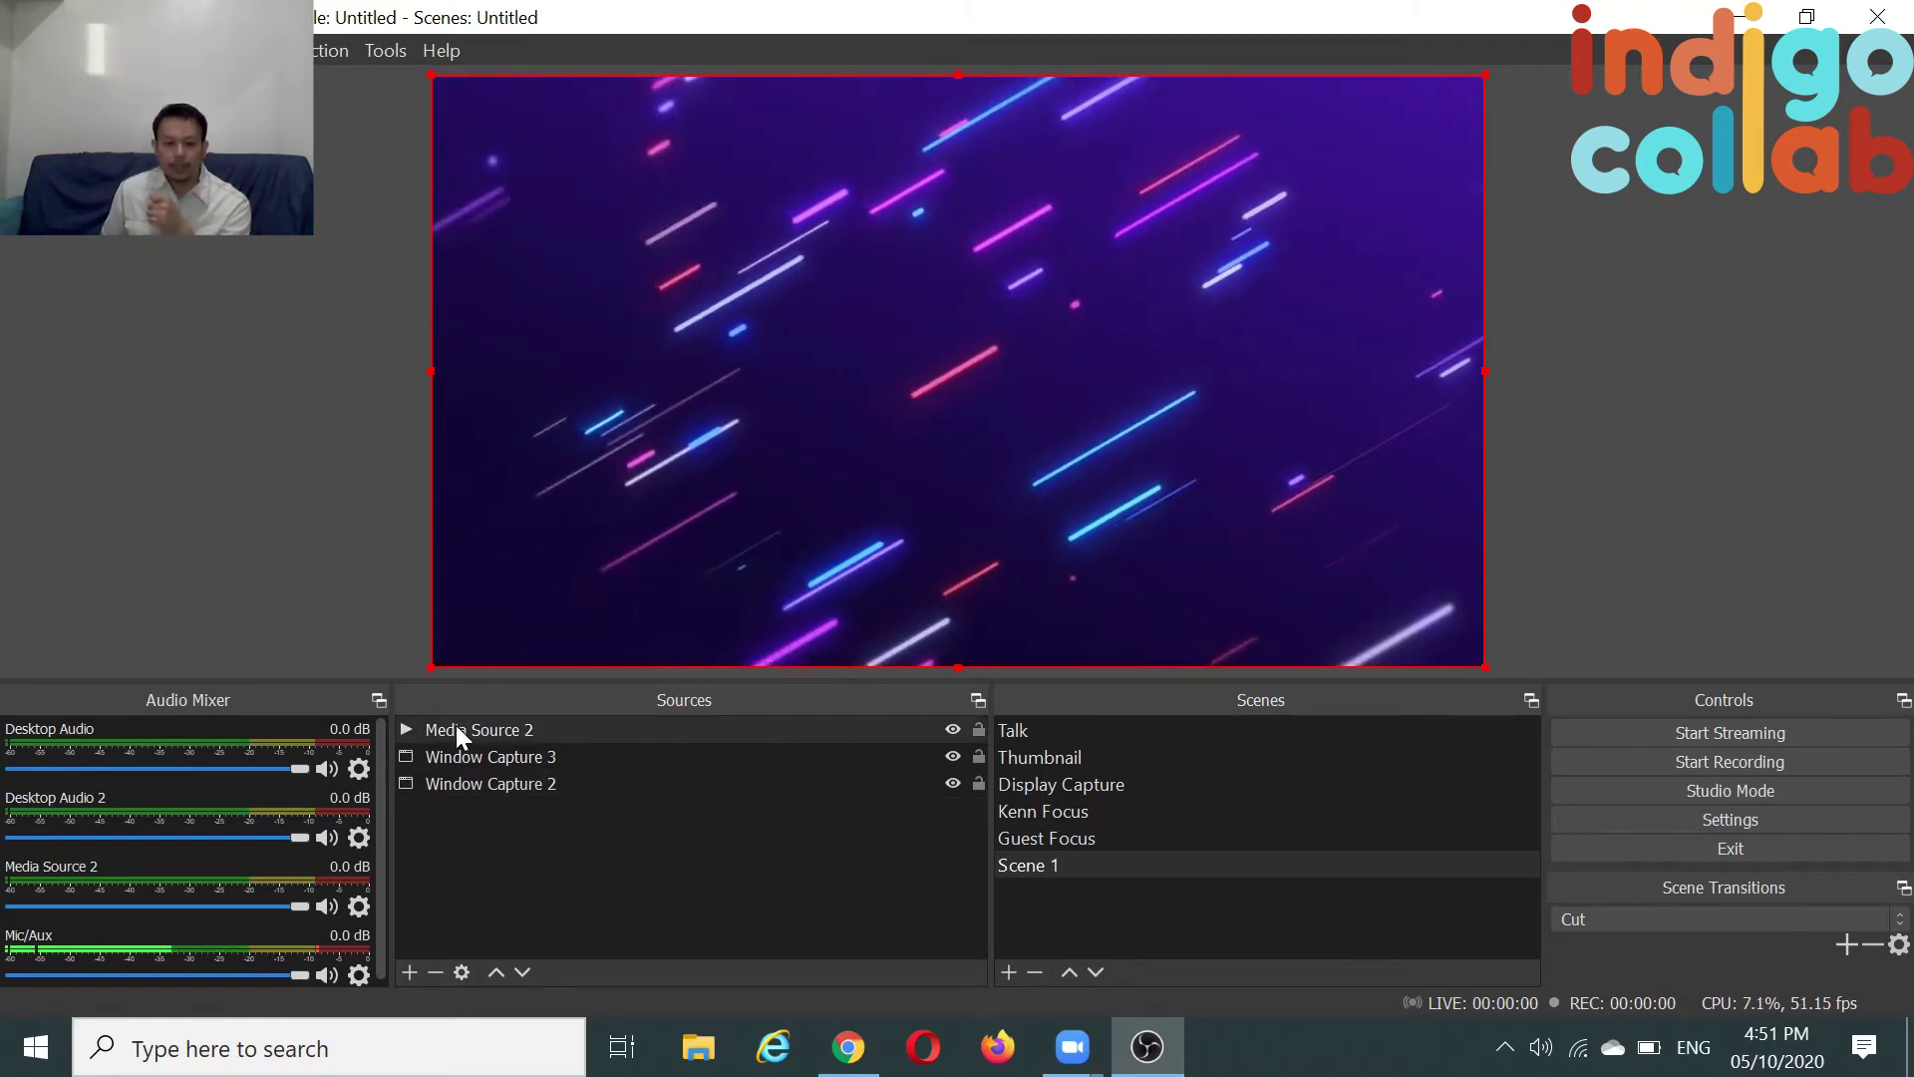
drag(470, 728, 473, 794)
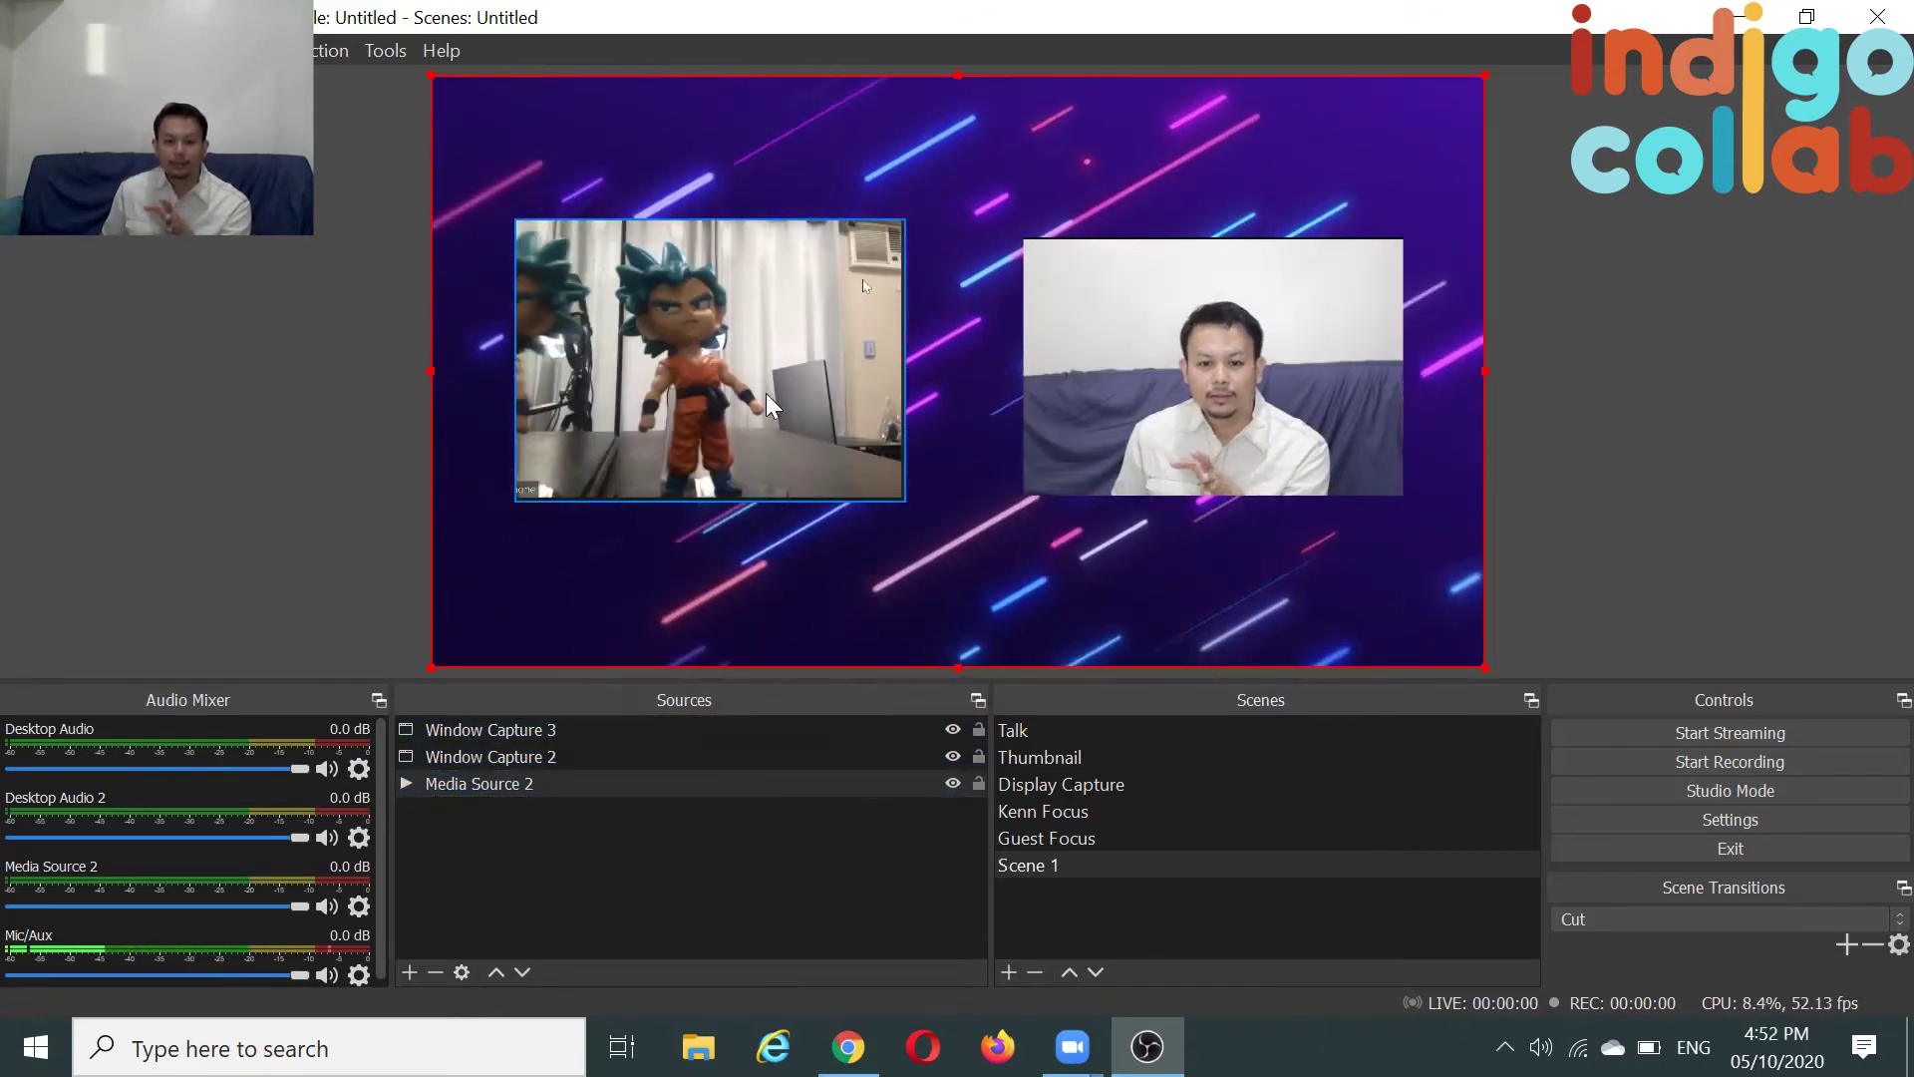
Add a new Text (GDI+) source to Scene 1, keeping the default source name.
click(1572, 333)
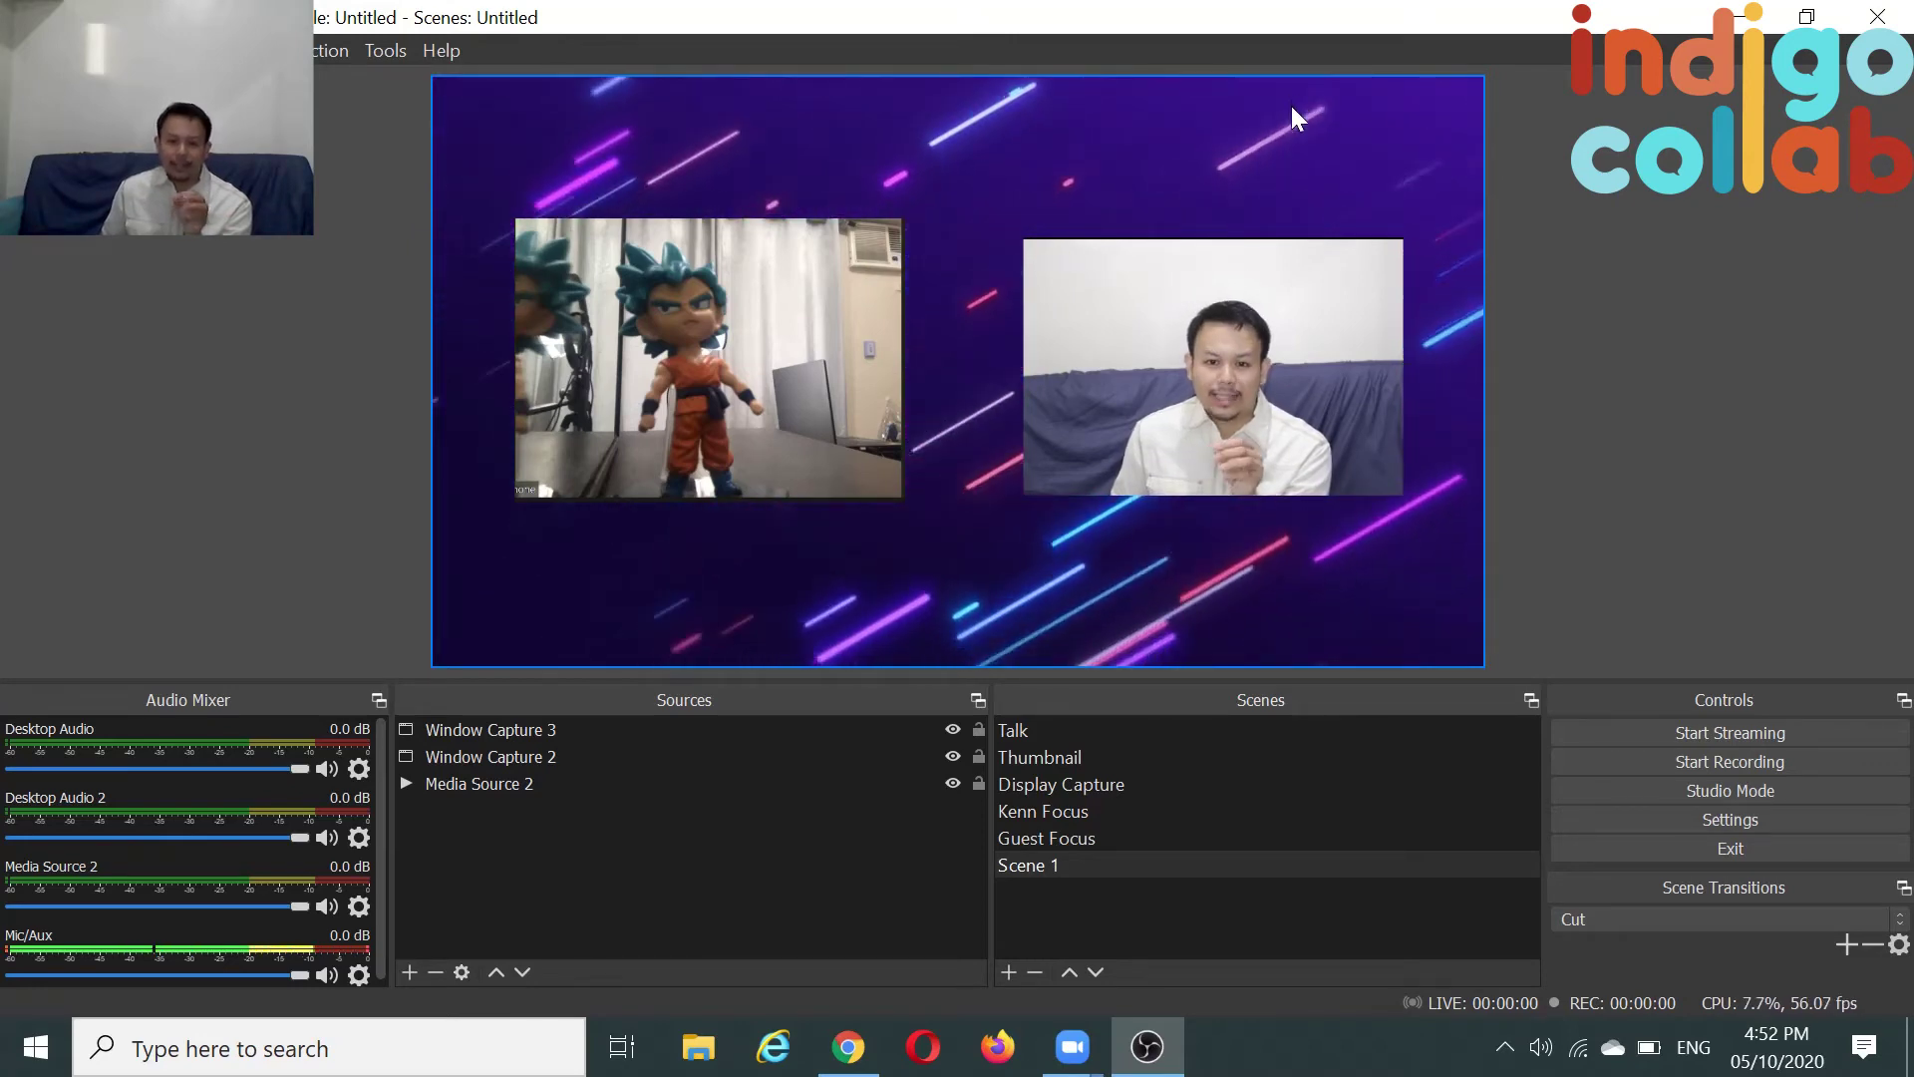
right_click(1092, 152)
mouse_move(1180, 333)
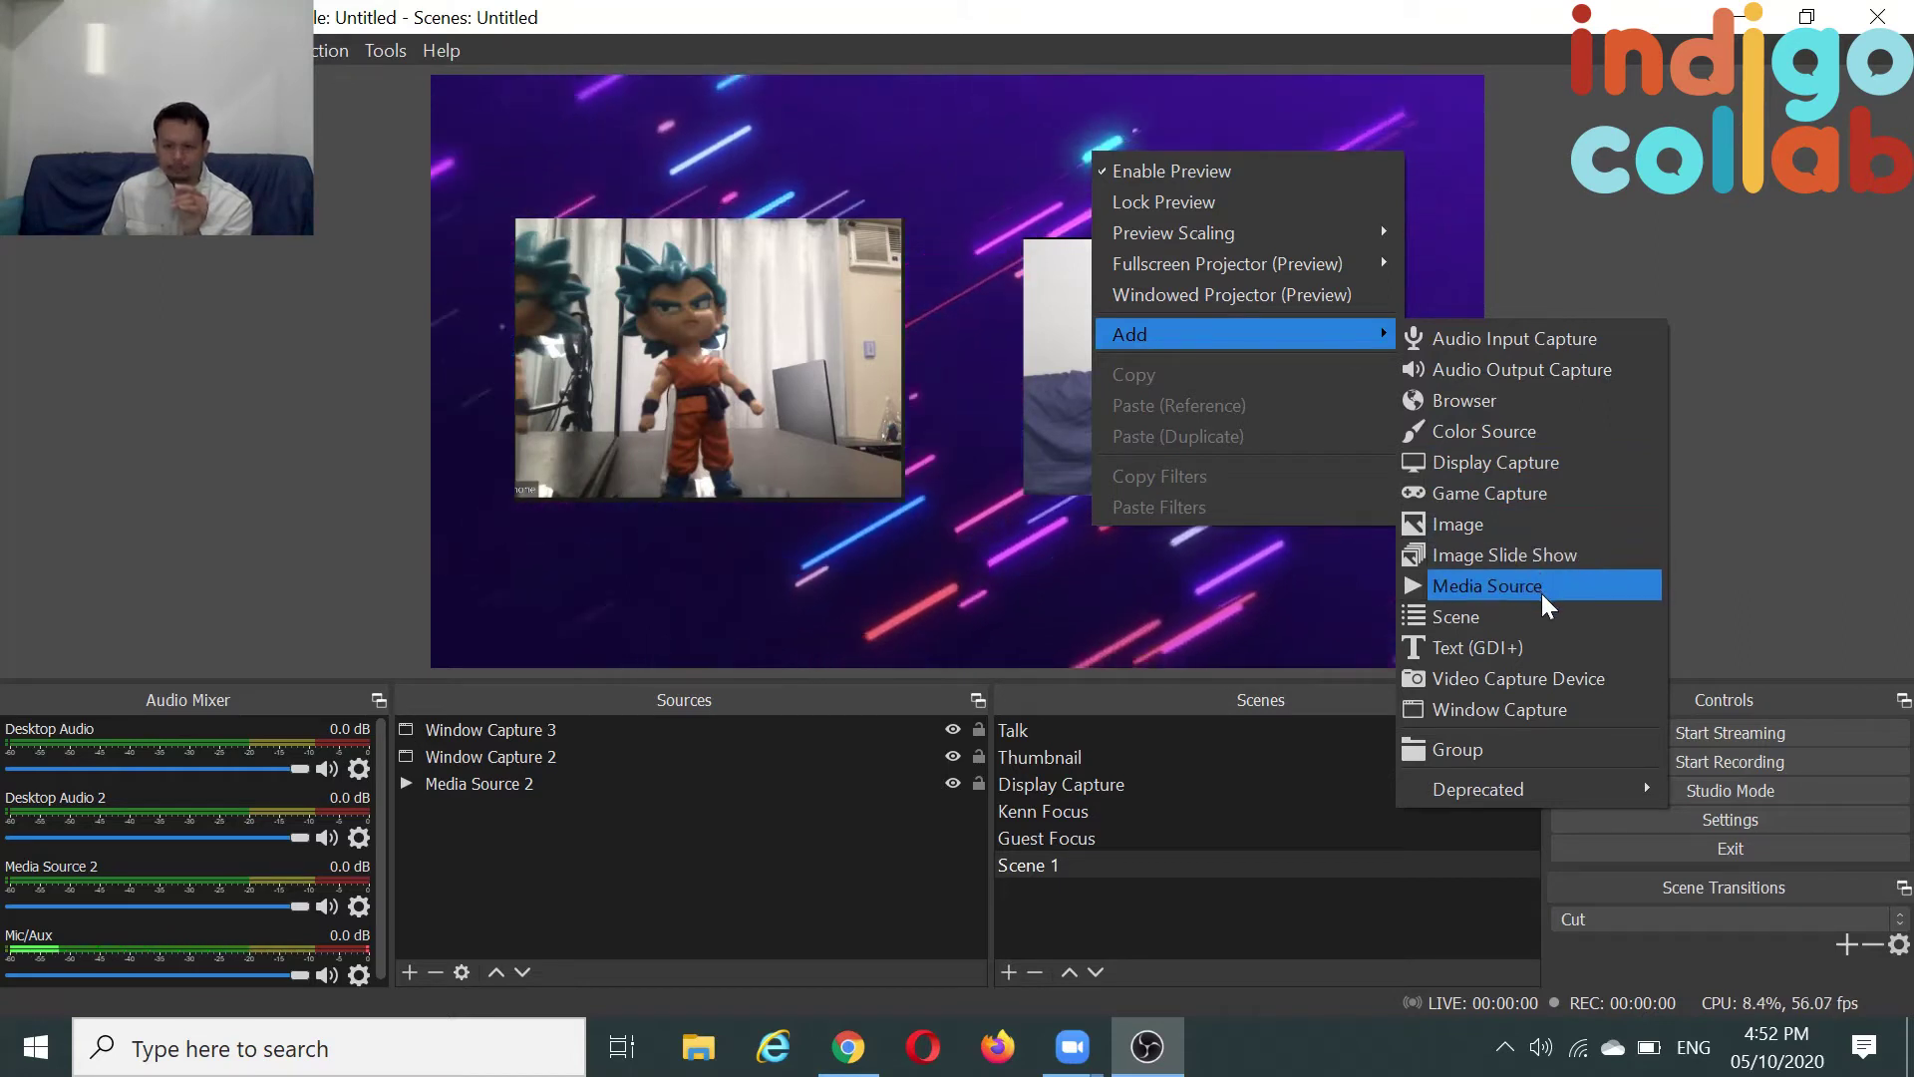
click(1538, 645)
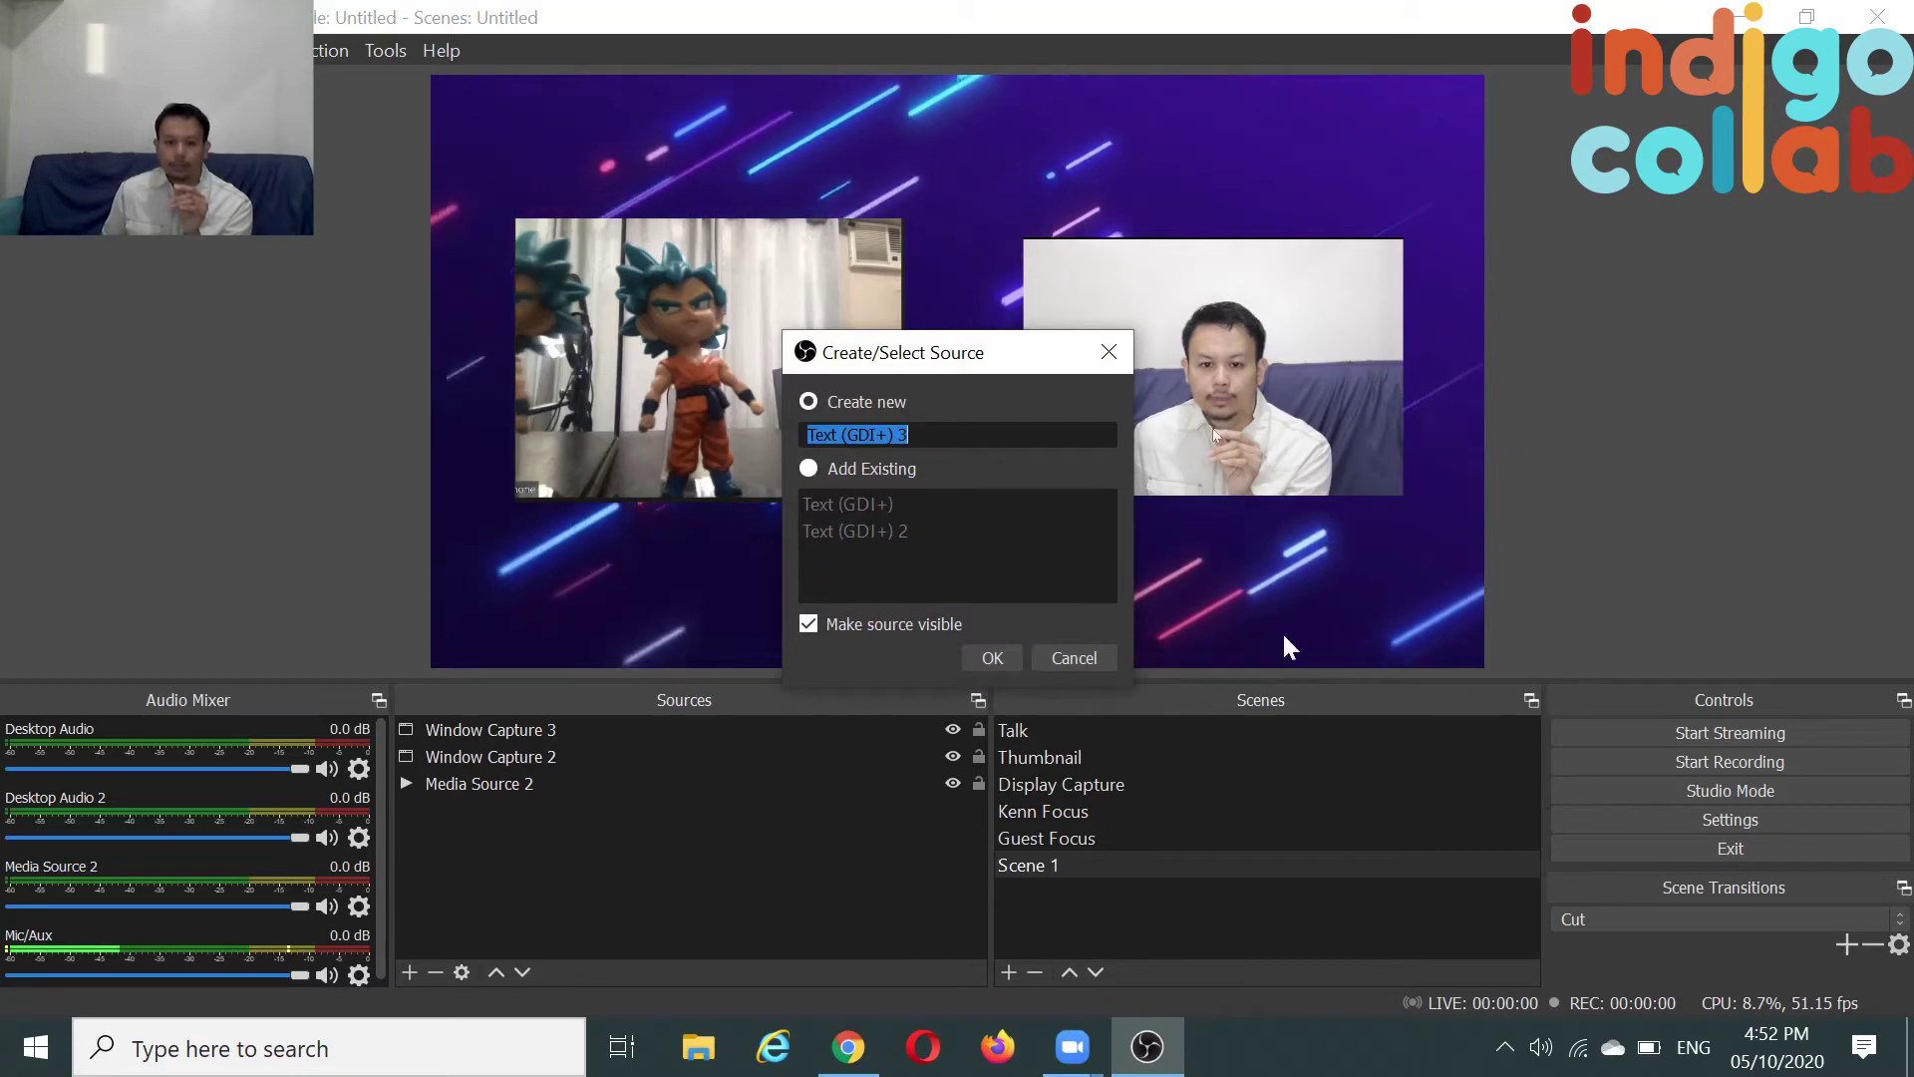
click(991, 658)
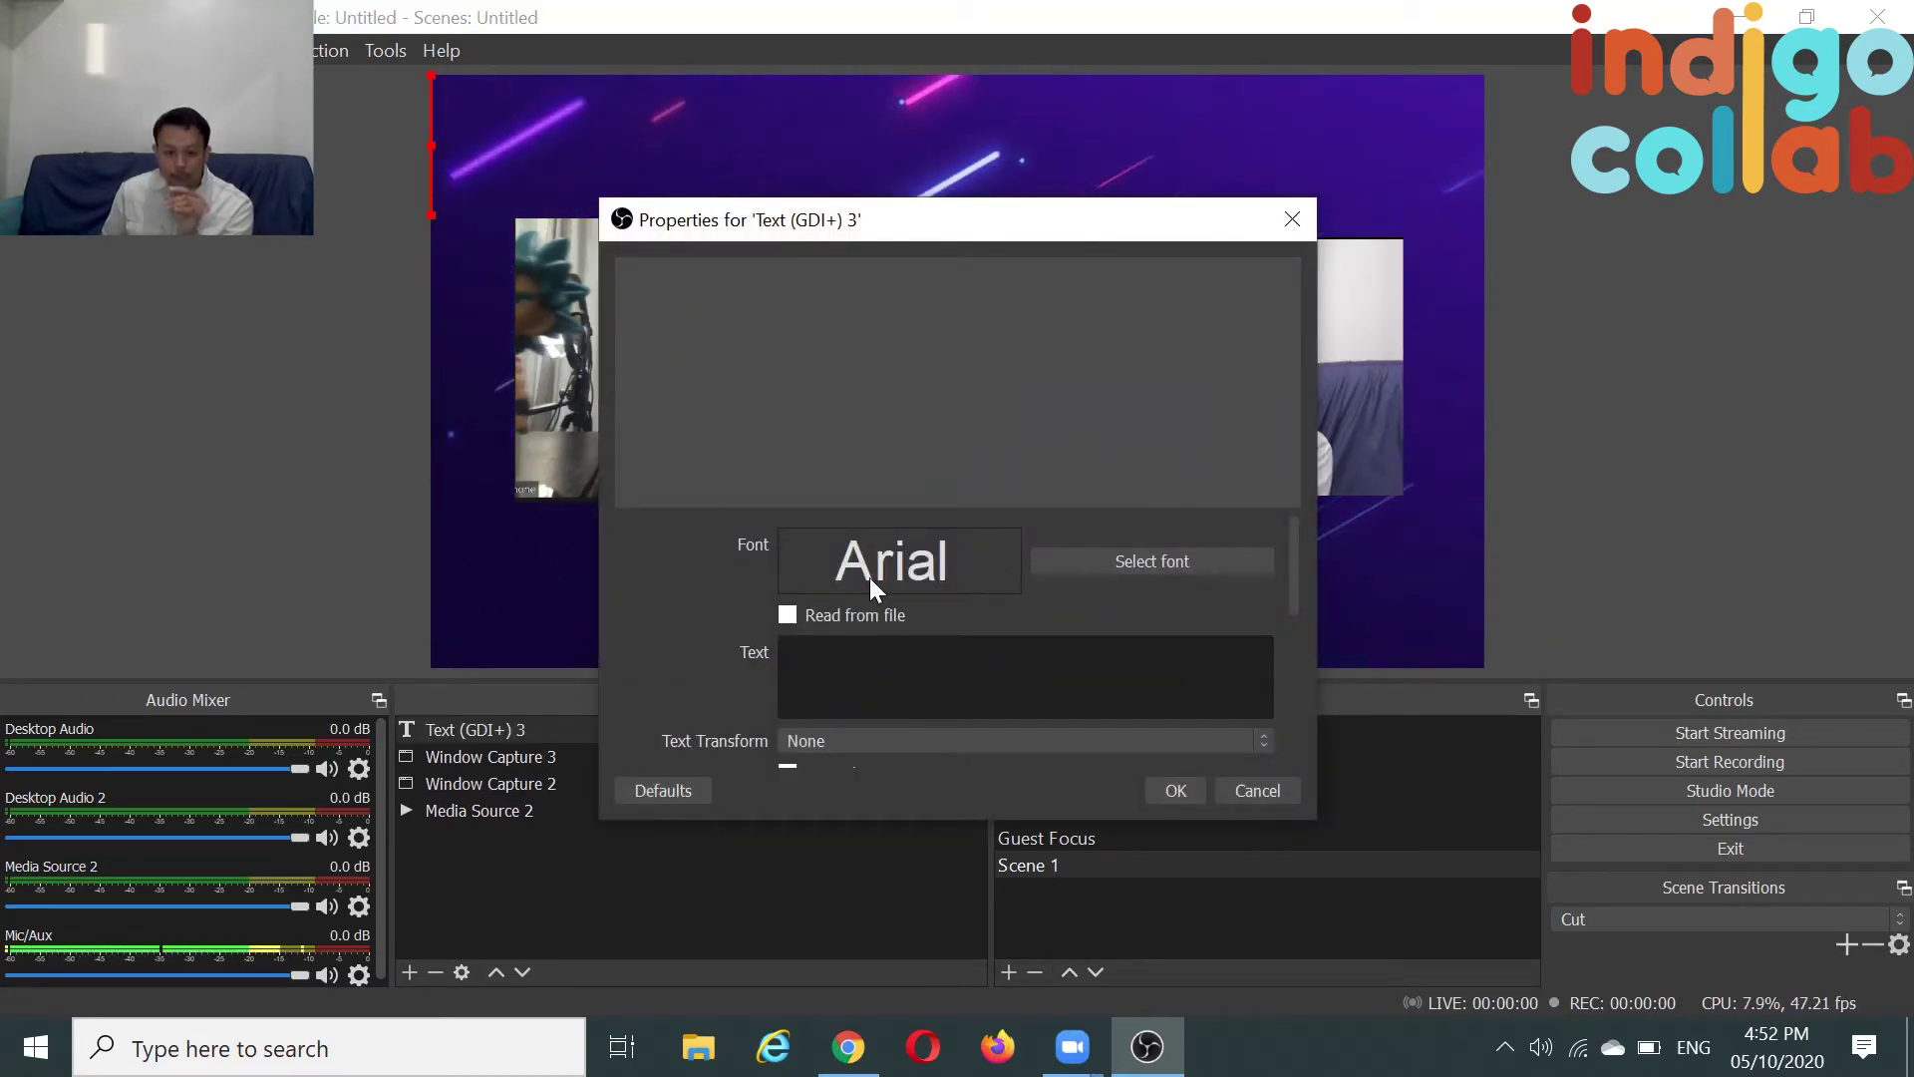
Set the new text source's font to Roboto Light in the Regular style.
click(1089, 566)
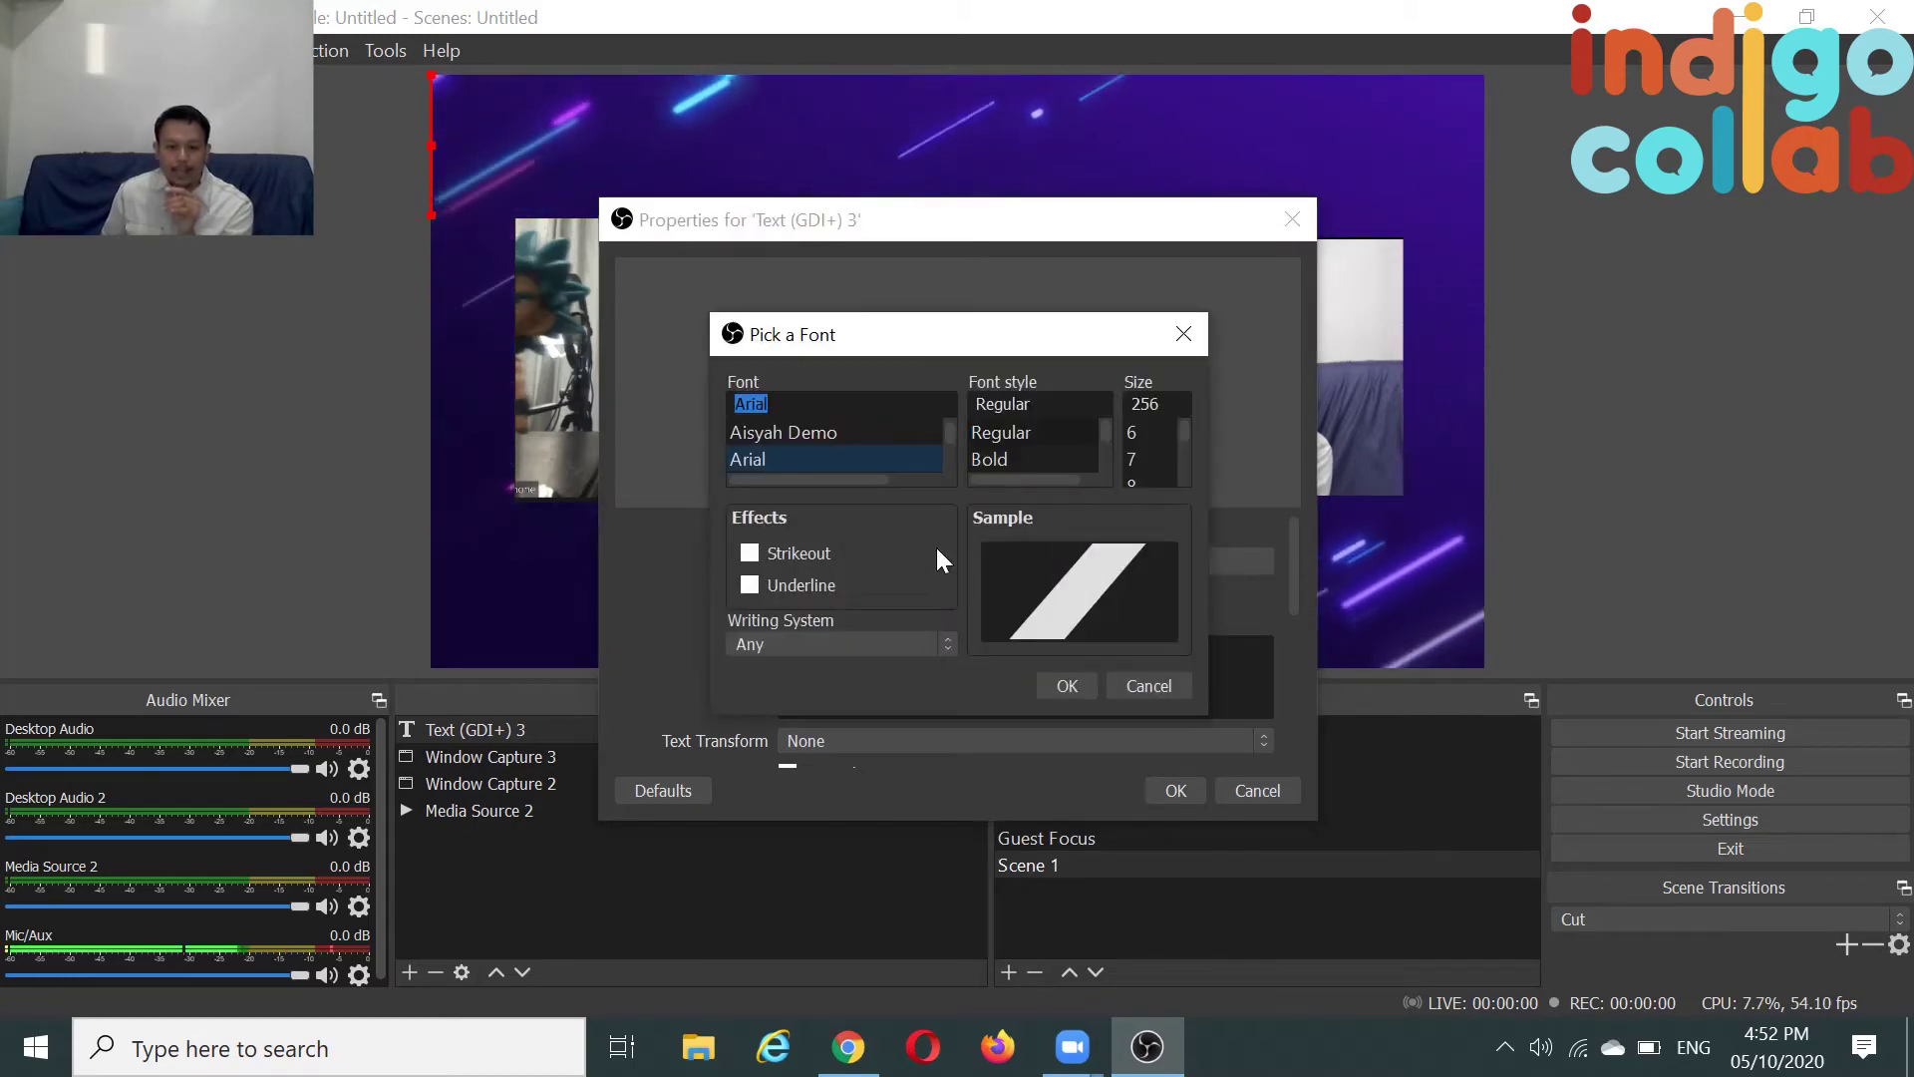
drag(955, 434, 955, 455)
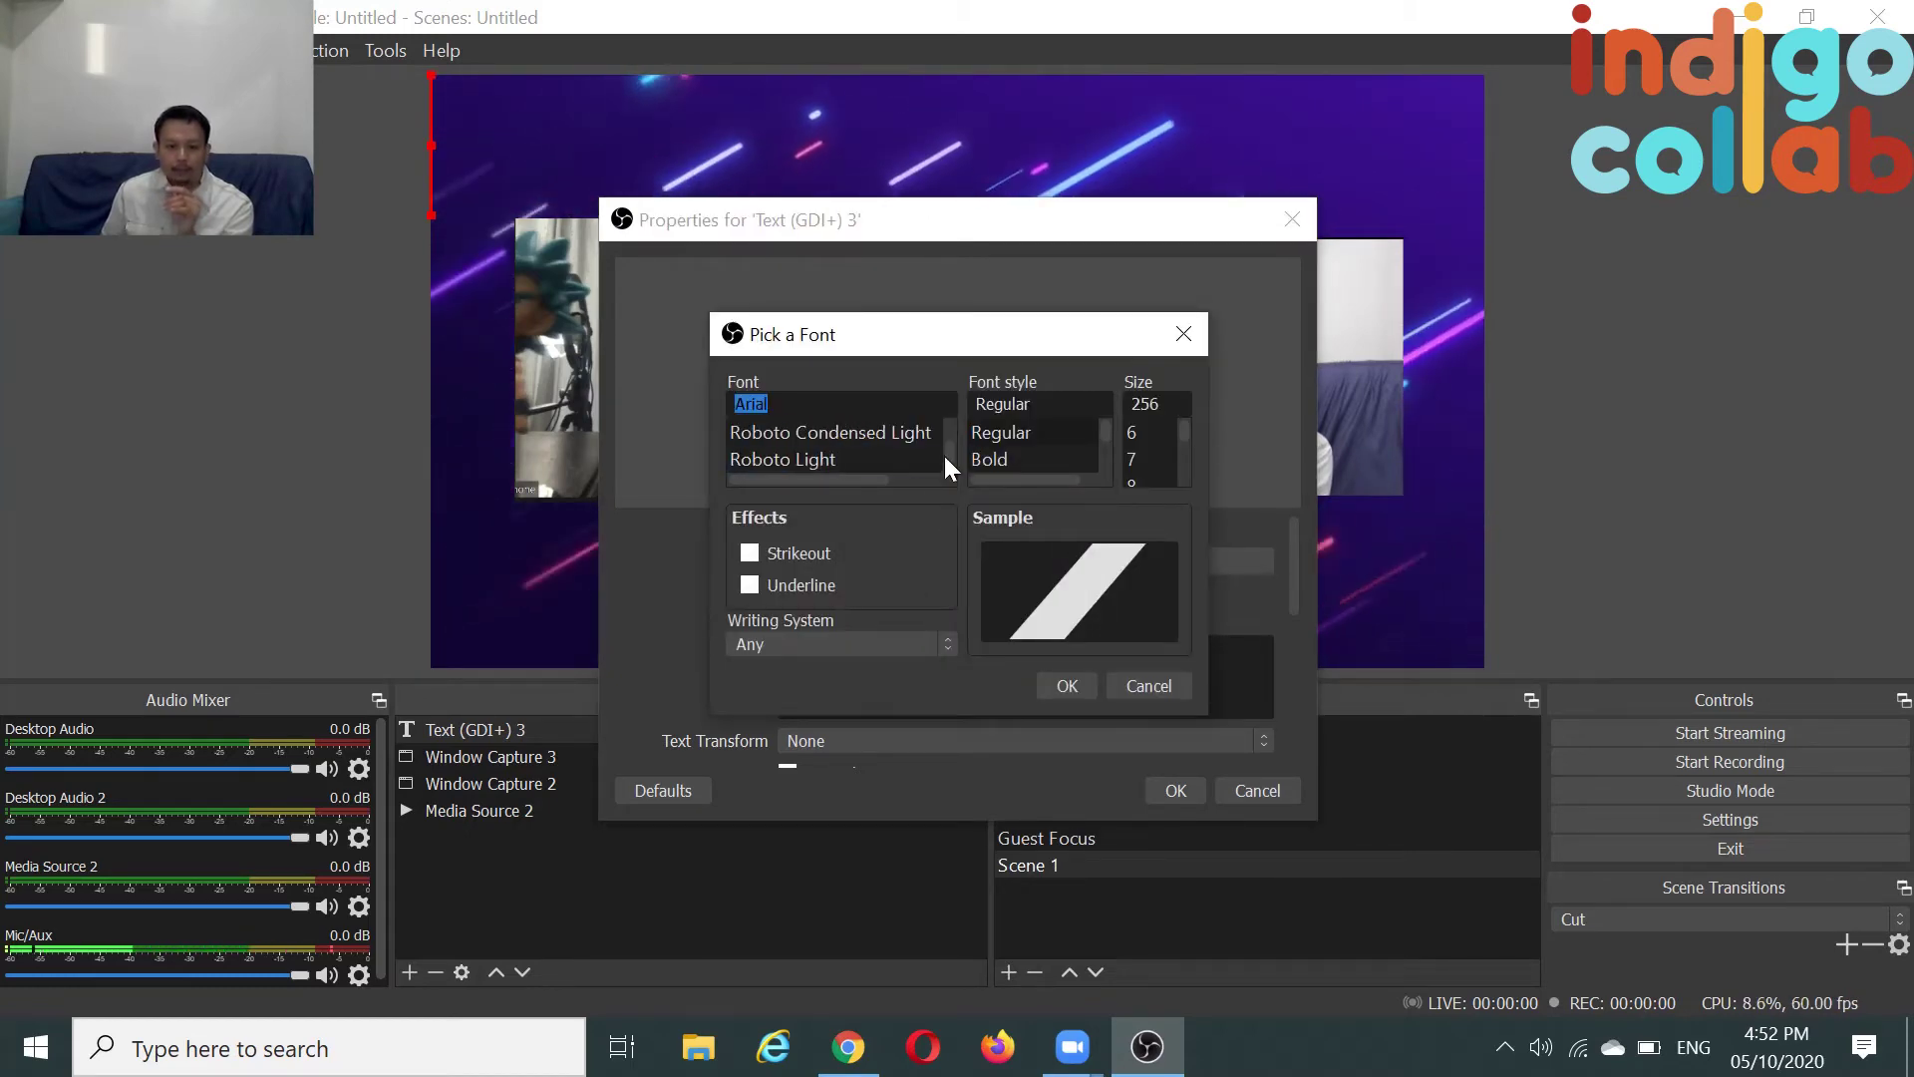
click(875, 454)
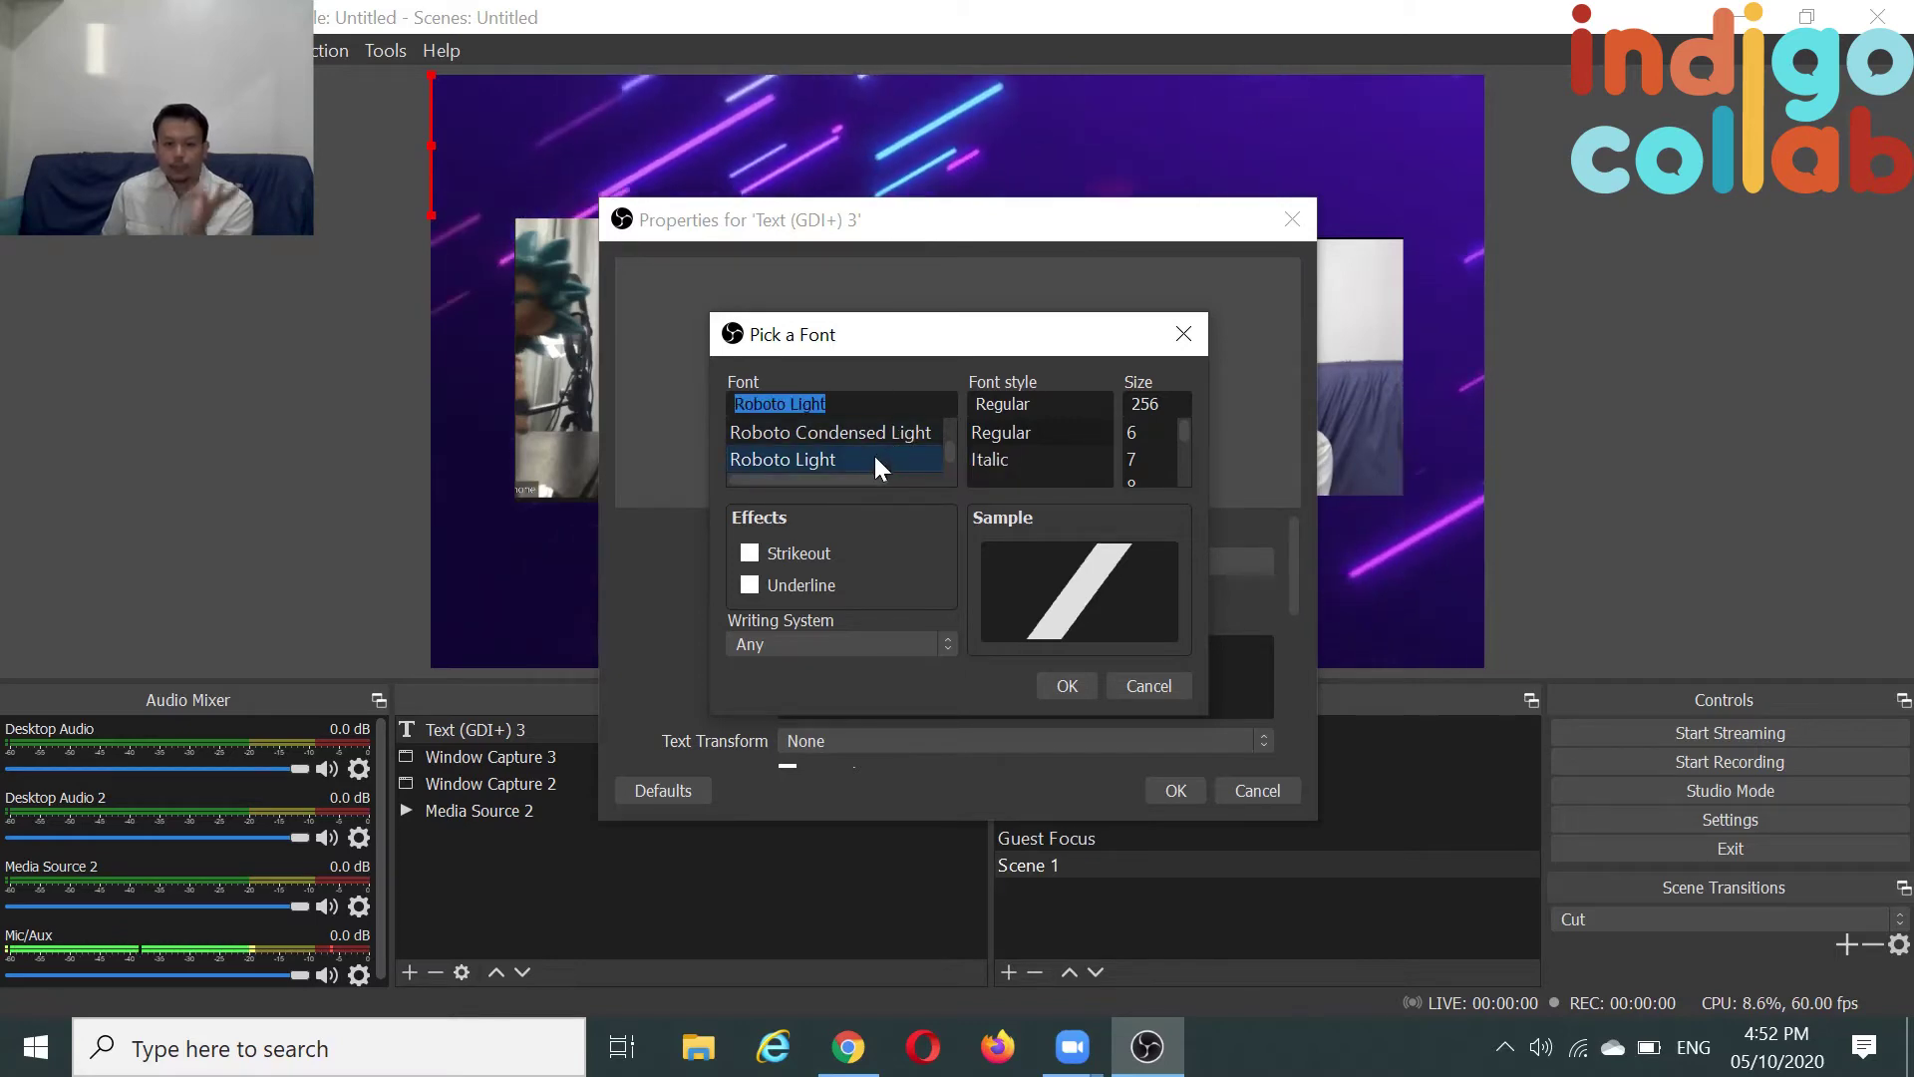
click(1084, 681)
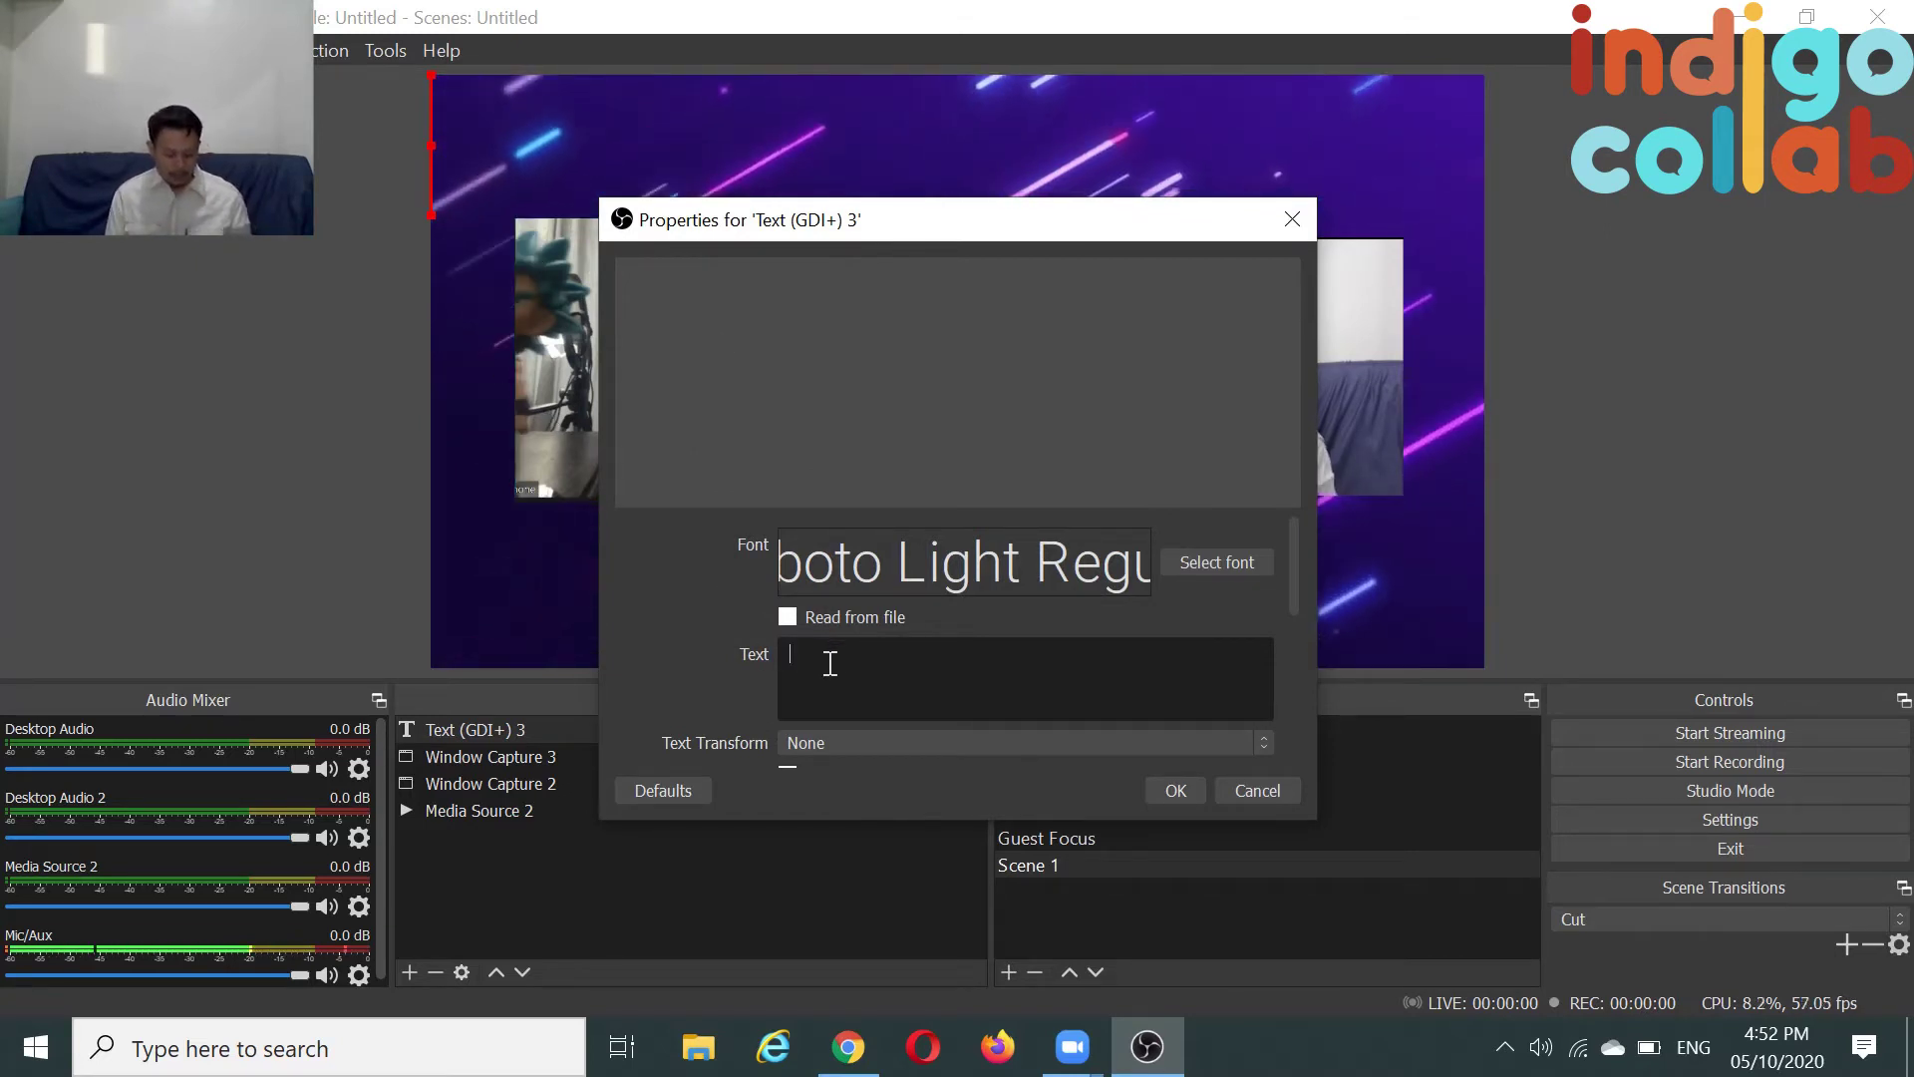
Enter "Webinar" as the source's text and move the title to the upper middle of the canvas, above the two window captures.
text(Webinar)
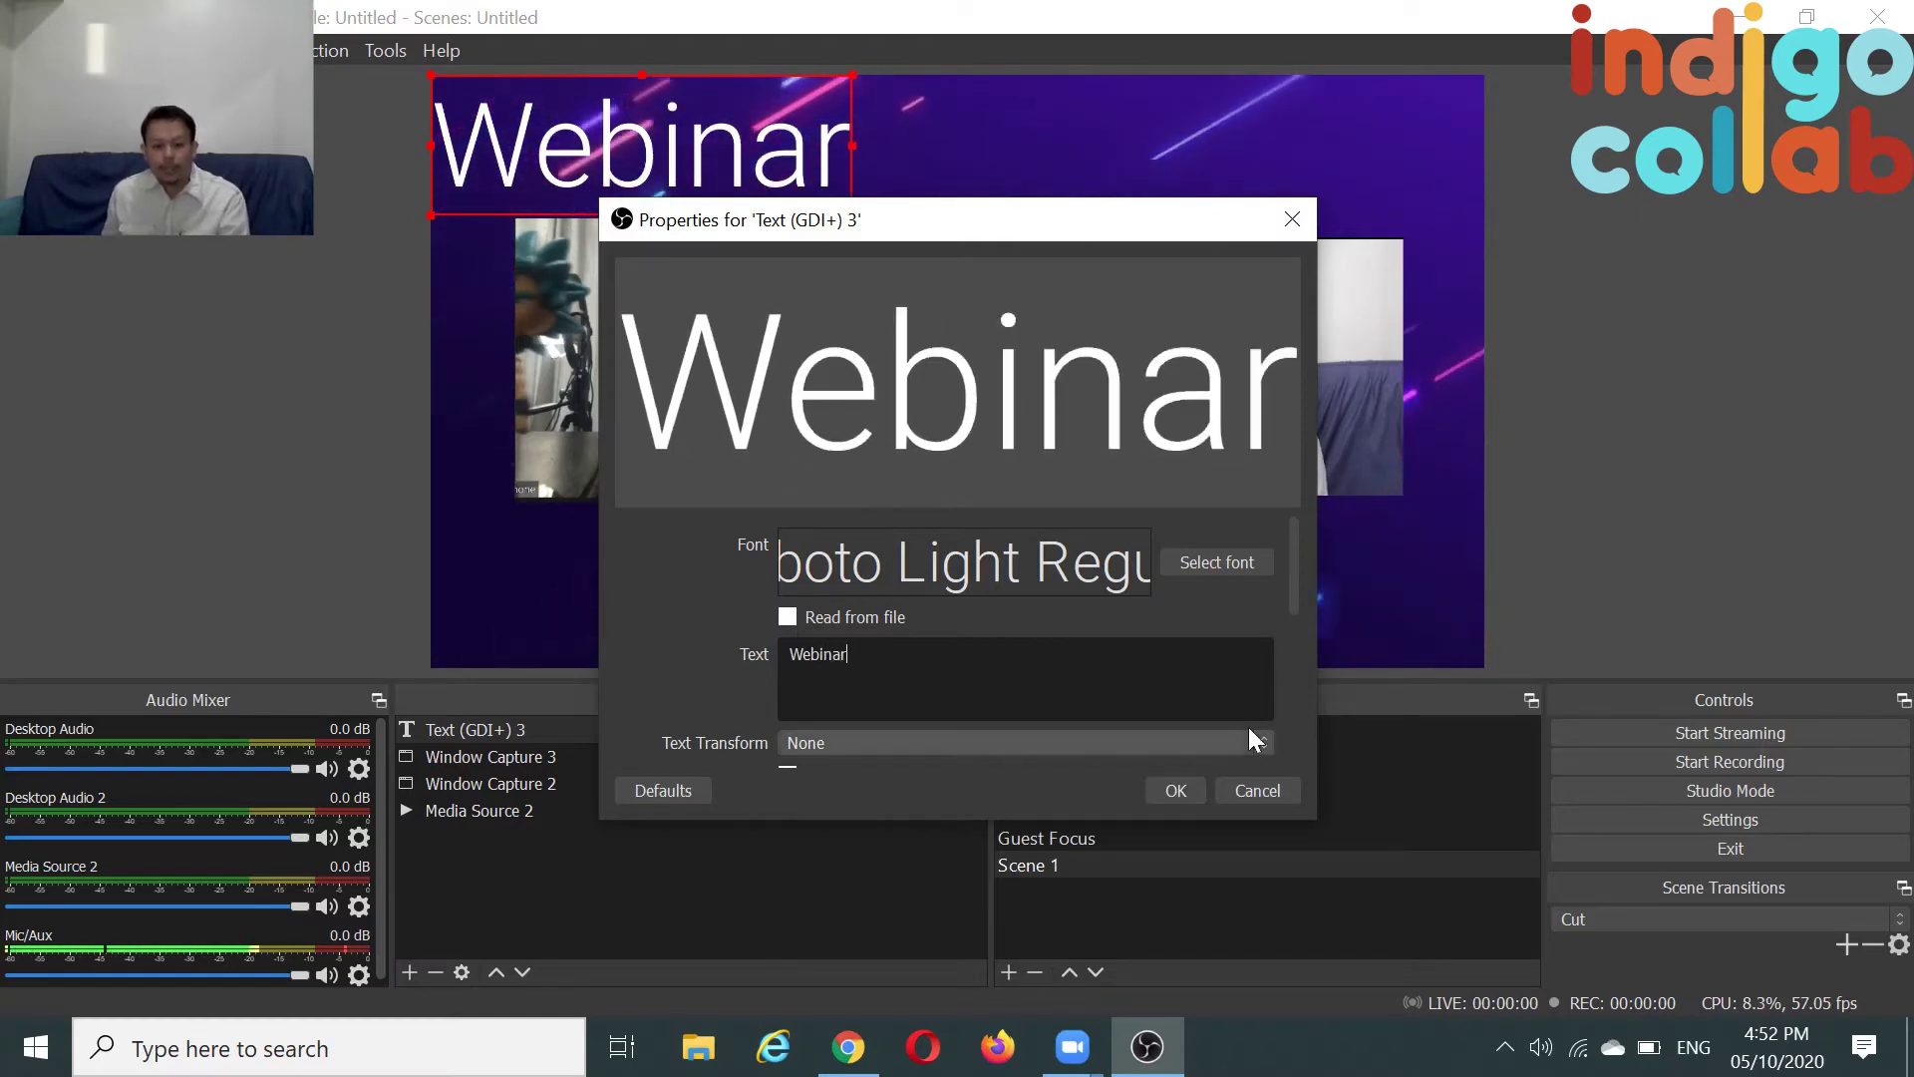
click(1176, 793)
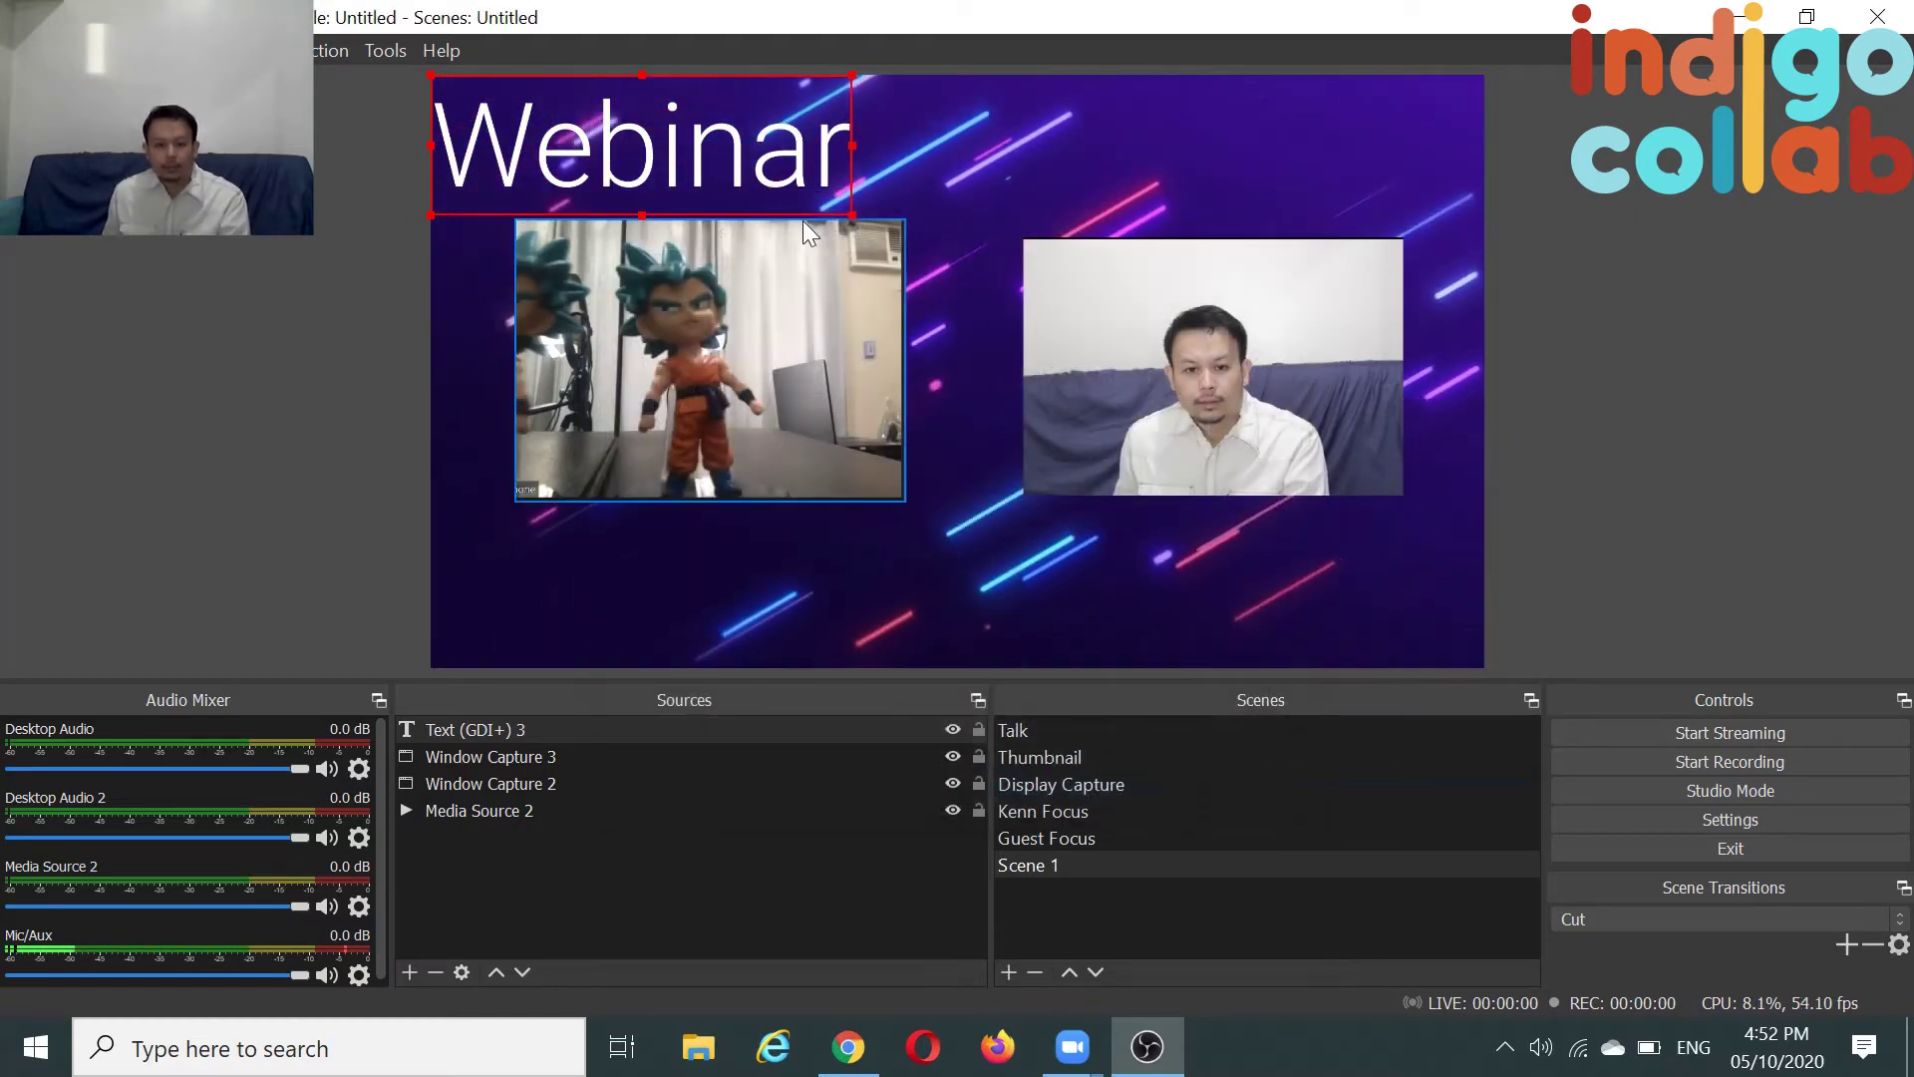
drag(720, 145, 1027, 145)
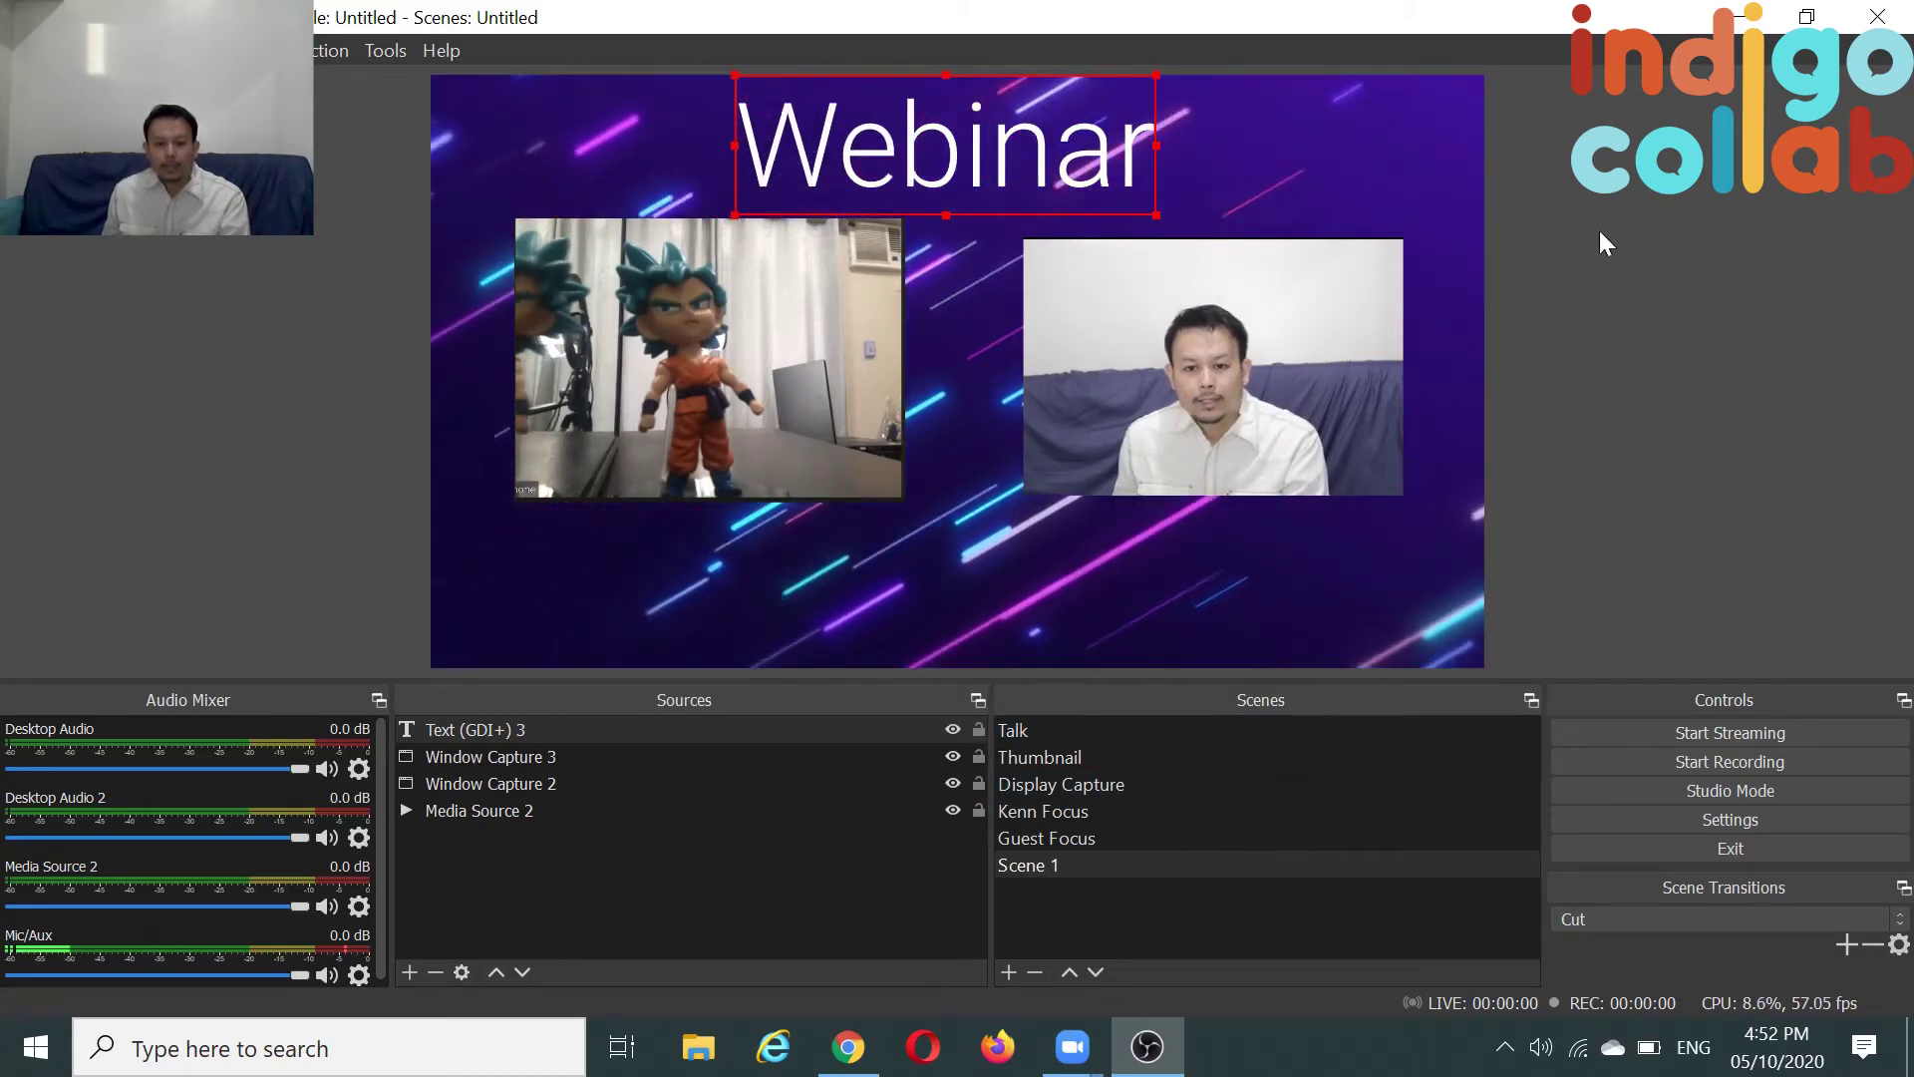
click(1655, 303)
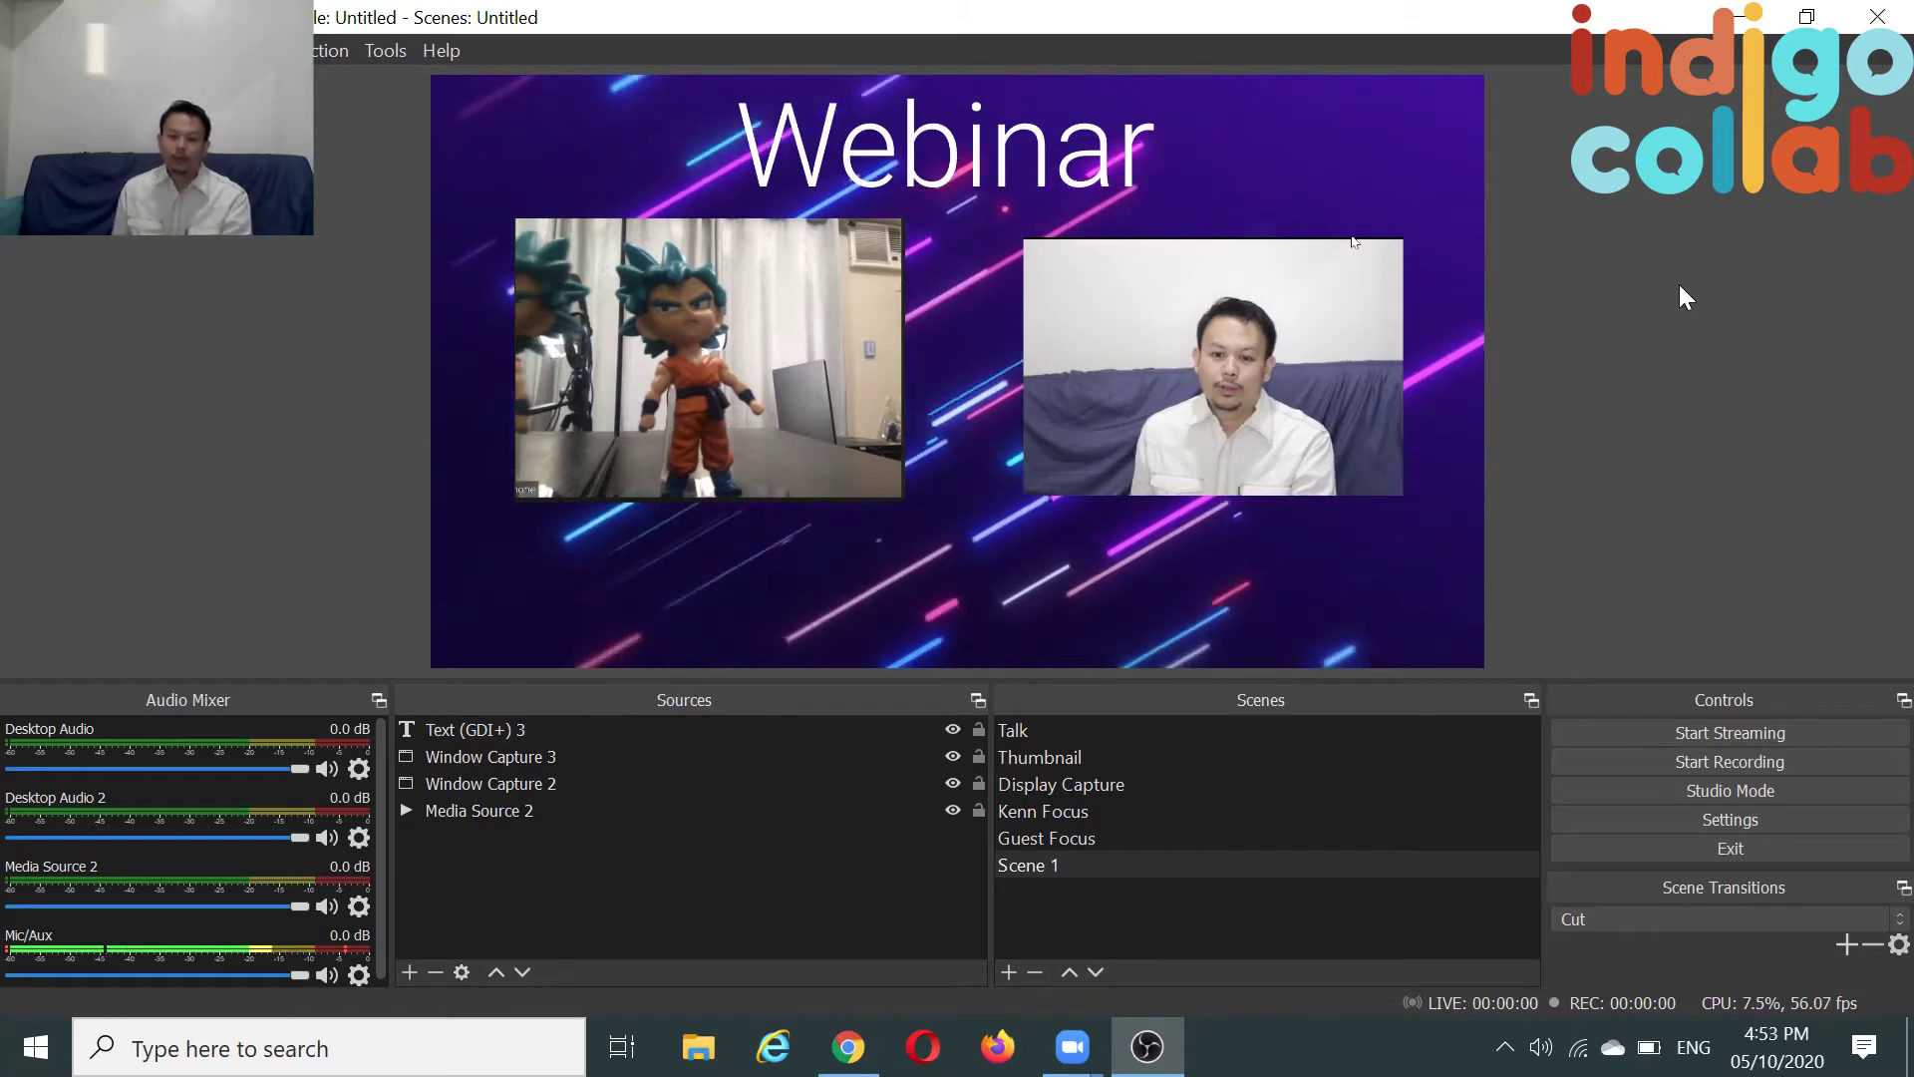